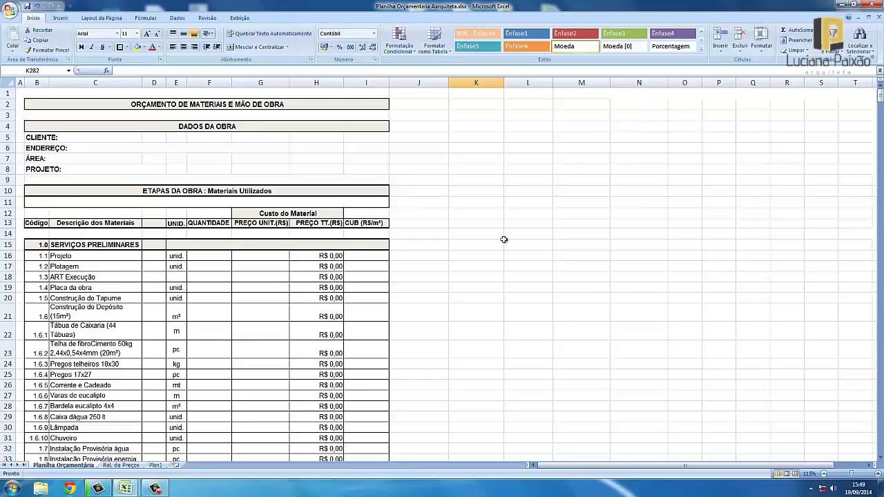
# Scroll through the budget sheet to review its layout, clicking empty cells along the way.
pyautogui.scroll(-5, 504, 239)
pyautogui.scroll(4, 242, 329)
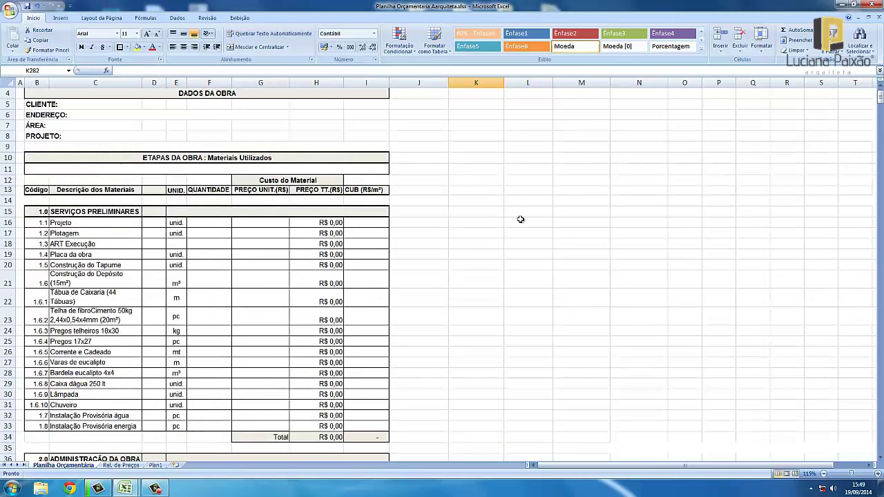
pyautogui.scroll(-2, 174, 257)
pyautogui.scroll(3, 436, 208)
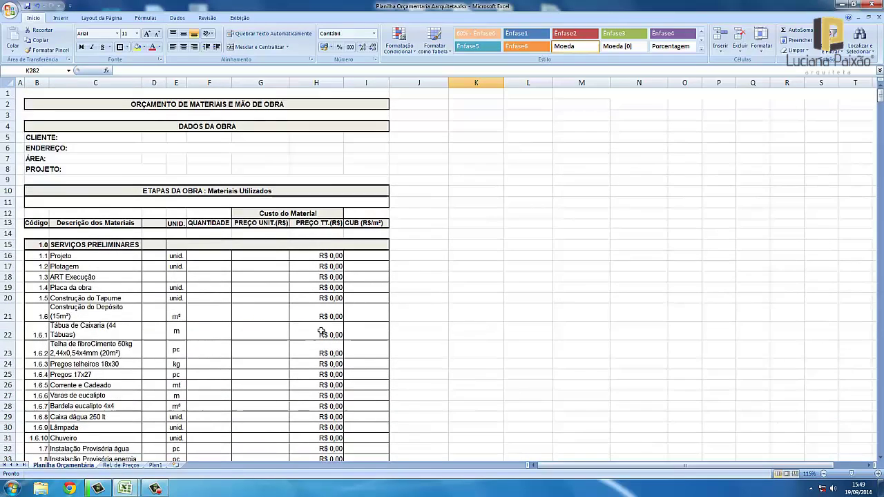
pyautogui.click(472, 214)
pyautogui.click(463, 240)
pyautogui.scroll(-3, 269, 191)
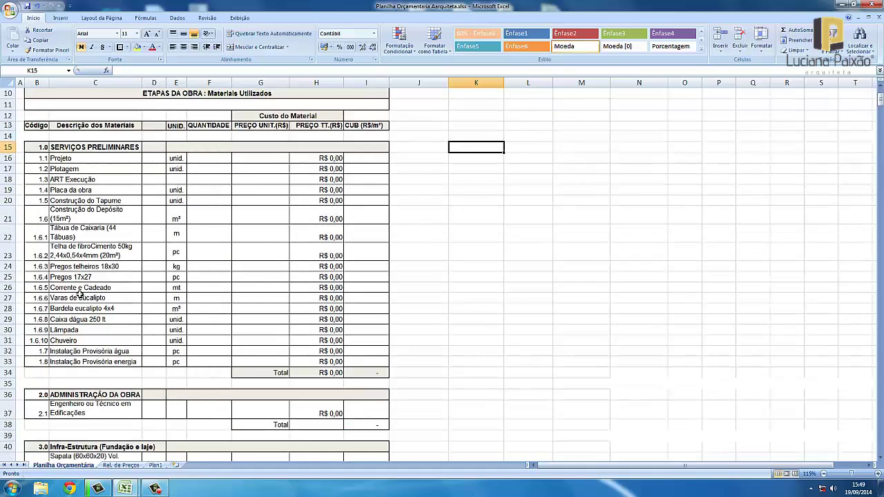
pyautogui.scroll(-6, 99, 259)
pyautogui.scroll(-6, 100, 258)
pyautogui.scroll(6, 100, 257)
pyautogui.scroll(9, 138, 261)
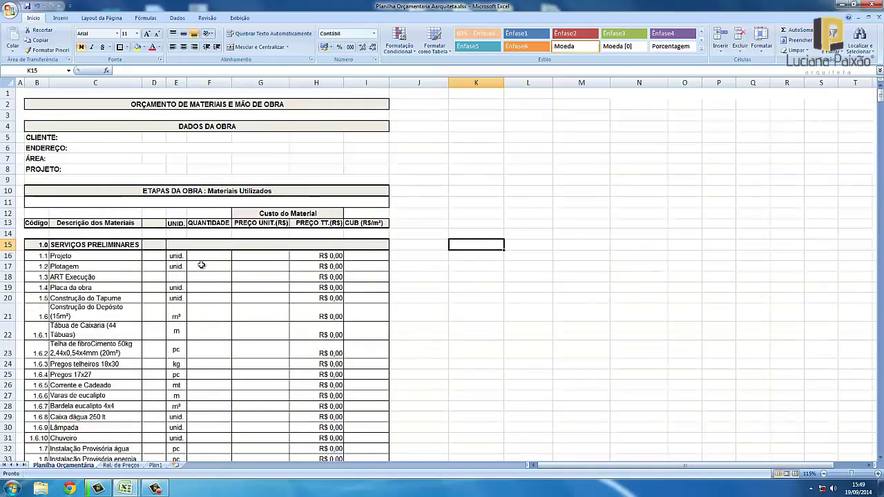
pyautogui.click(512, 268)
pyautogui.scroll(-4, 305, 237)
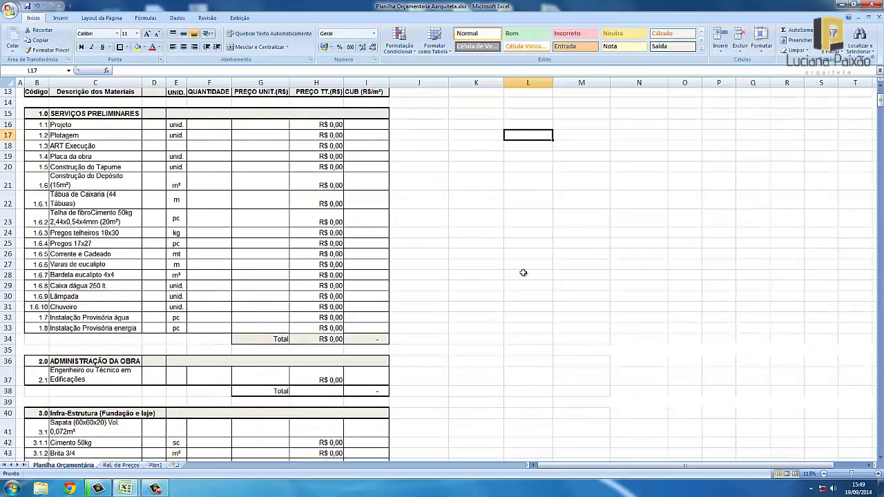
pyautogui.scroll(-3, 524, 273)
pyautogui.scroll(-1, 523, 273)
pyautogui.scroll(-2, 524, 272)
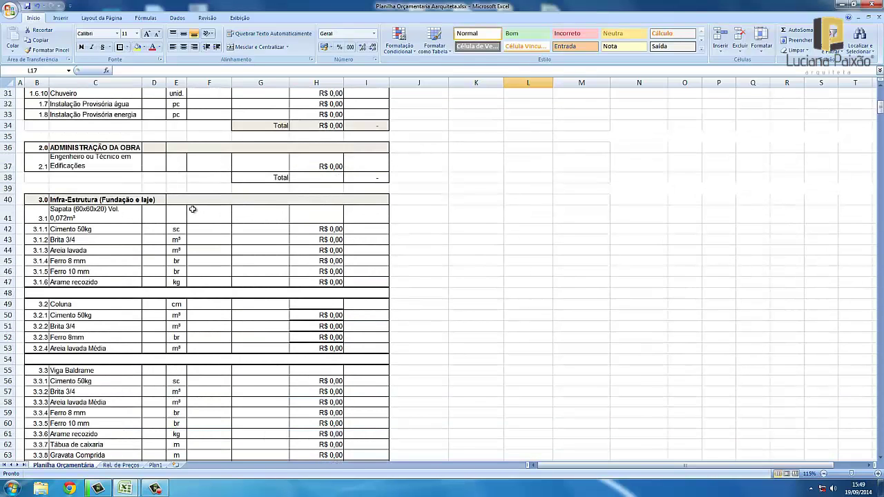
pyautogui.scroll(-5, 135, 235)
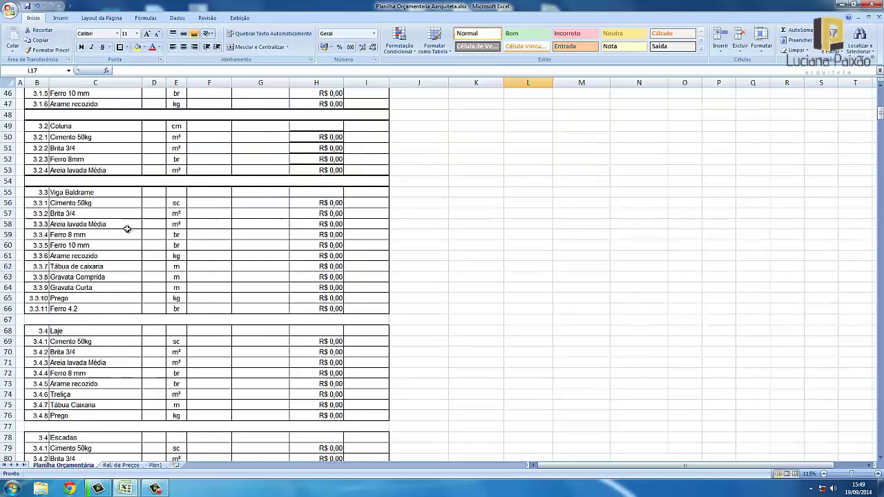
pyautogui.scroll(4, 121, 228)
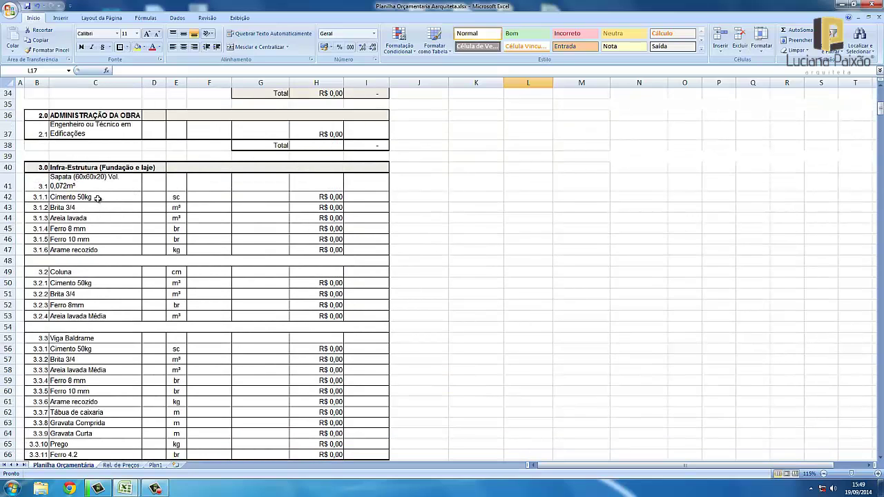
pyautogui.scroll(-4, 117, 197)
pyautogui.scroll(-4, 148, 234)
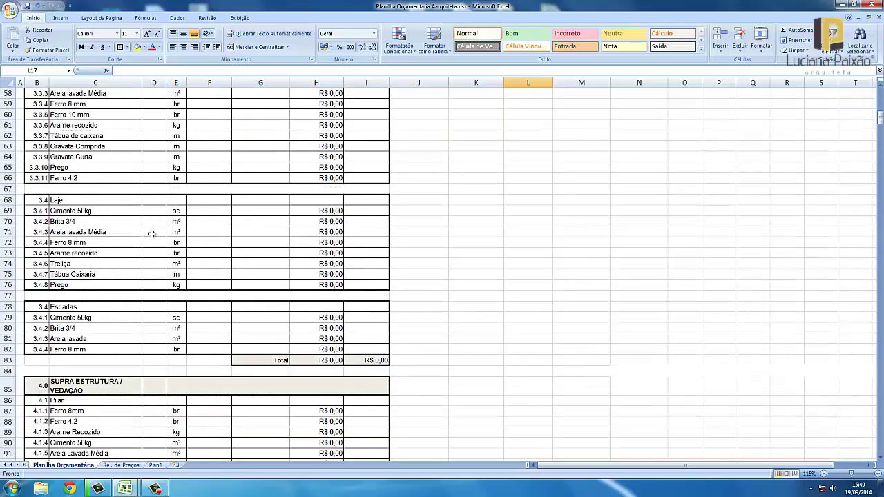
pyautogui.scroll(3, 236, 251)
pyautogui.click(508, 244)
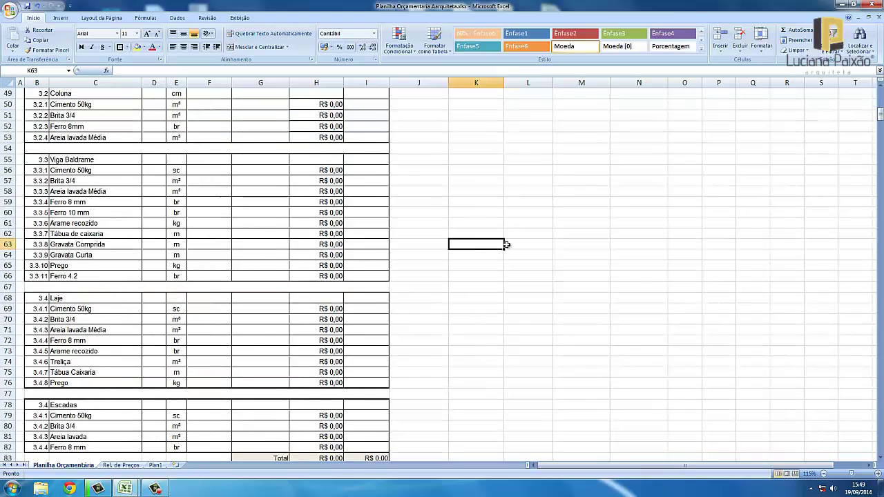
pyautogui.scroll(3, 469, 245)
pyautogui.scroll(3, 470, 245)
pyautogui.scroll(3, 471, 246)
pyautogui.scroll(5, 471, 246)
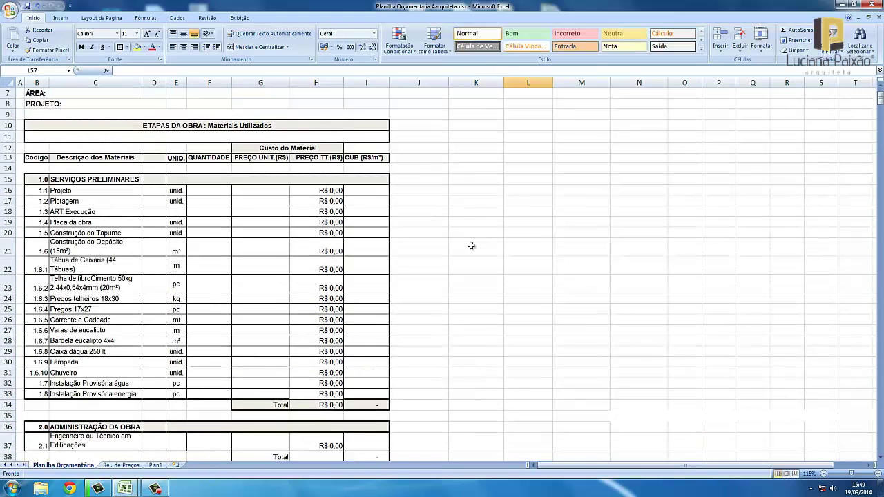
pyautogui.click(470, 245)
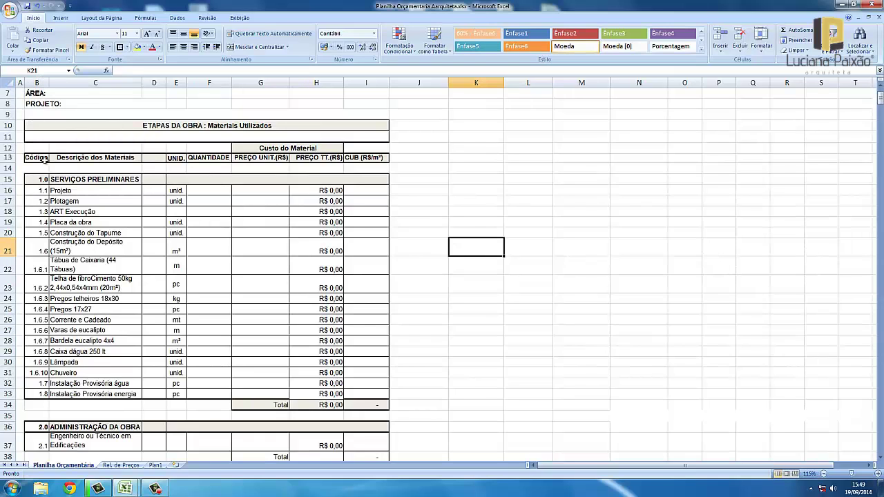
# Select the Código column B, the descriptions column C and column D in turn to inspect them.
pyautogui.click(37, 83)
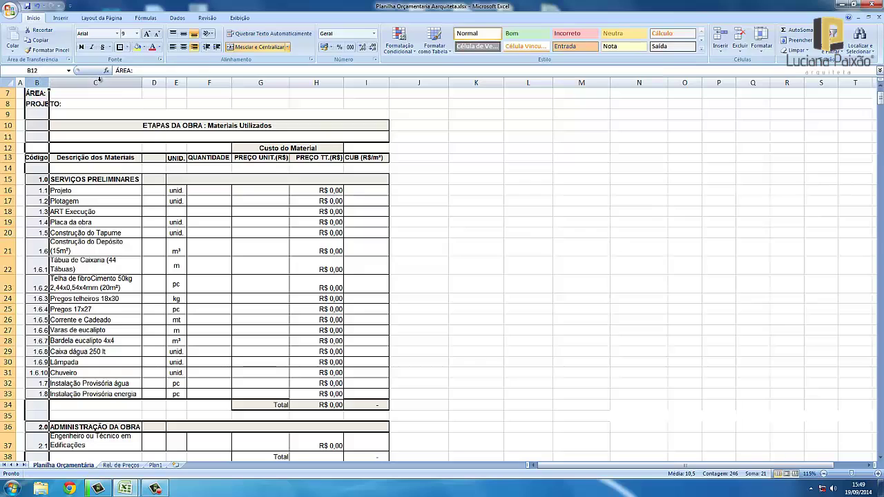
pyautogui.click(98, 80)
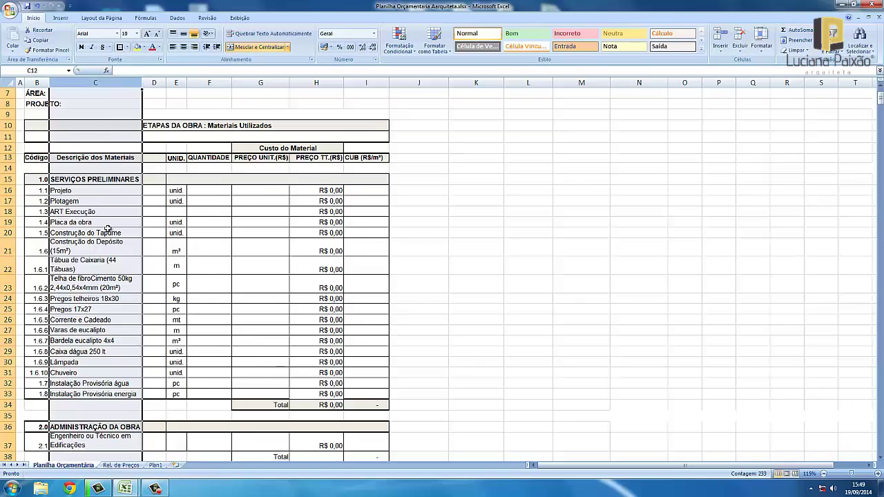
pyautogui.scroll(-3, 104, 221)
pyautogui.scroll(4, 93, 211)
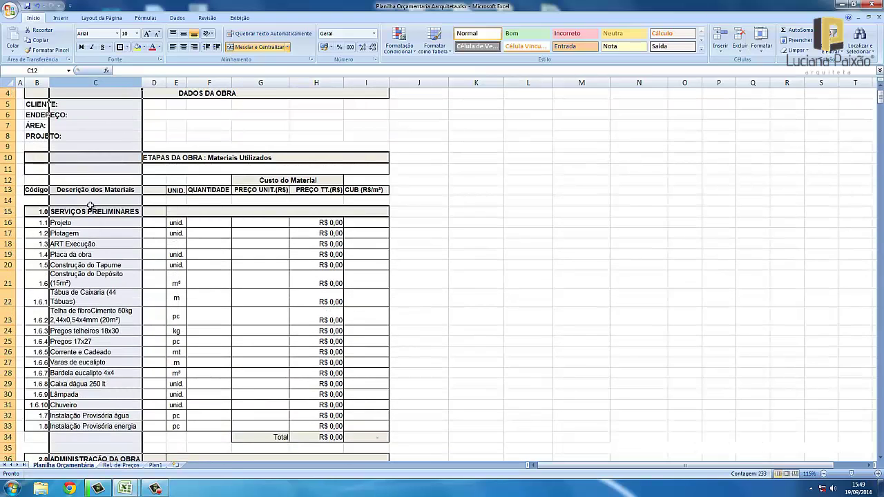
pyautogui.scroll(-2, 89, 205)
pyautogui.scroll(-3, 110, 151)
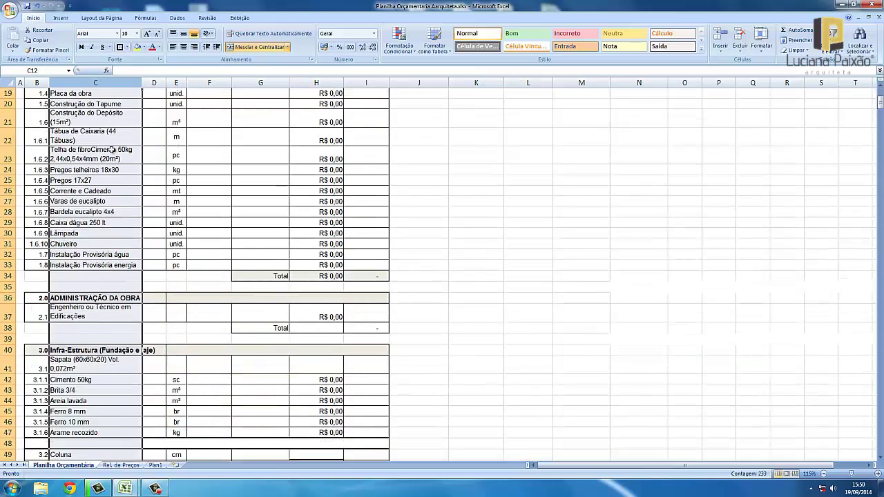
pyautogui.scroll(-2, 100, 298)
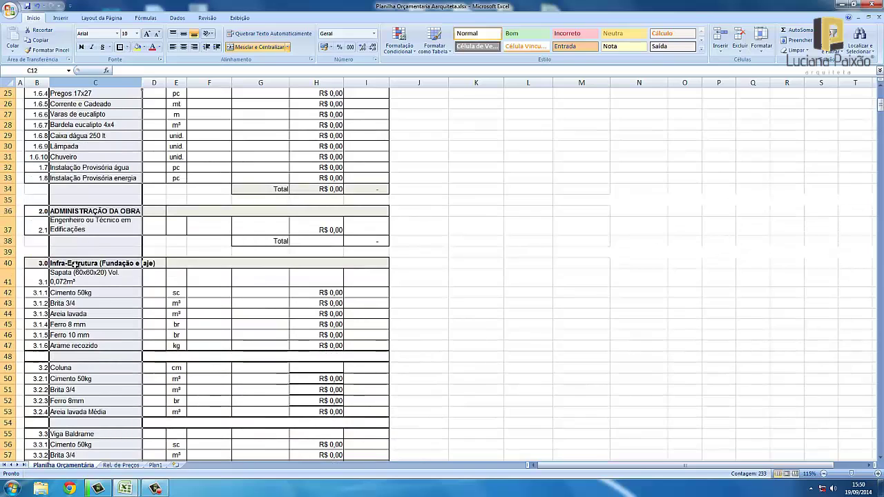
pyautogui.scroll(3, 122, 265)
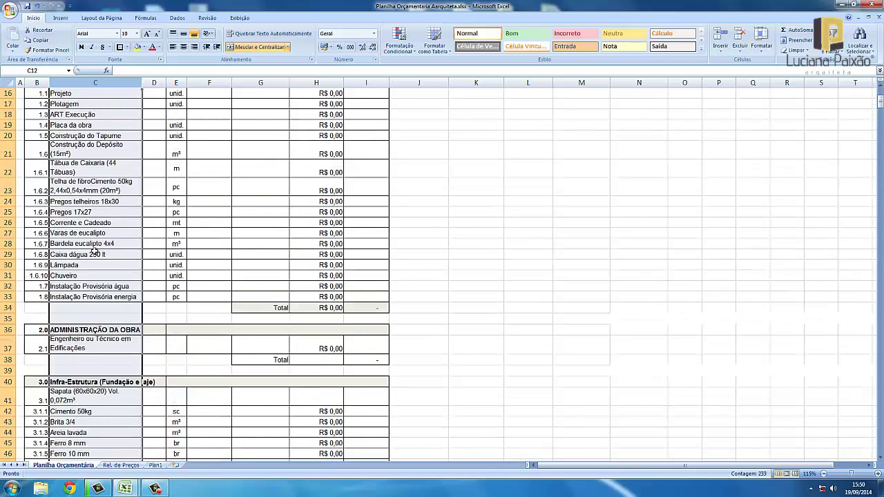
pyautogui.scroll(5, 97, 249)
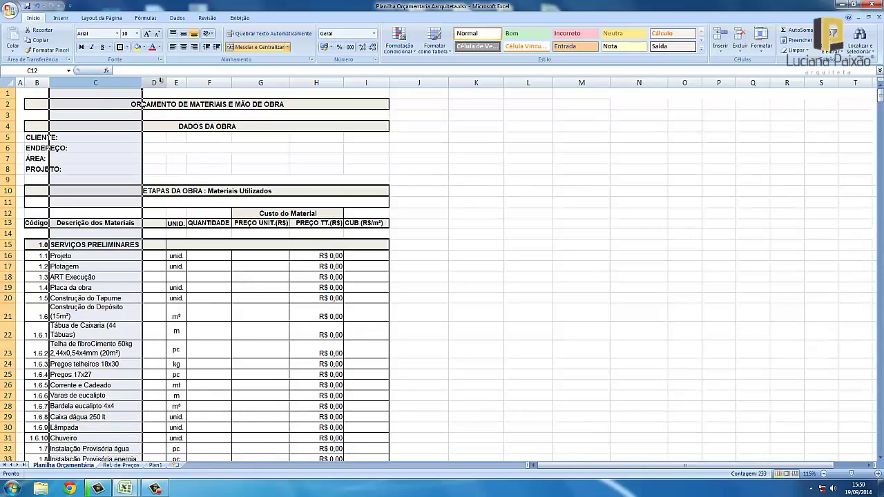
pyautogui.click(157, 82)
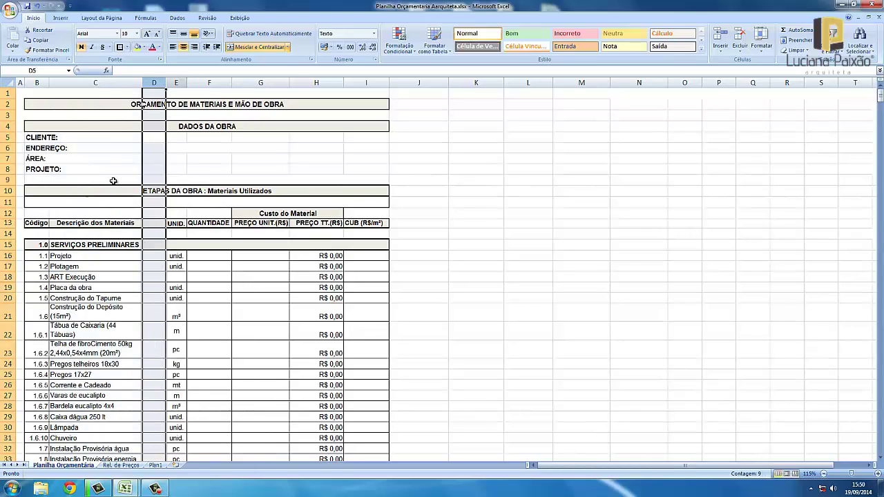
pyautogui.scroll(-5, 114, 181)
pyautogui.scroll(-6, 138, 182)
pyautogui.scroll(-5, 154, 184)
pyautogui.scroll(-6, 153, 215)
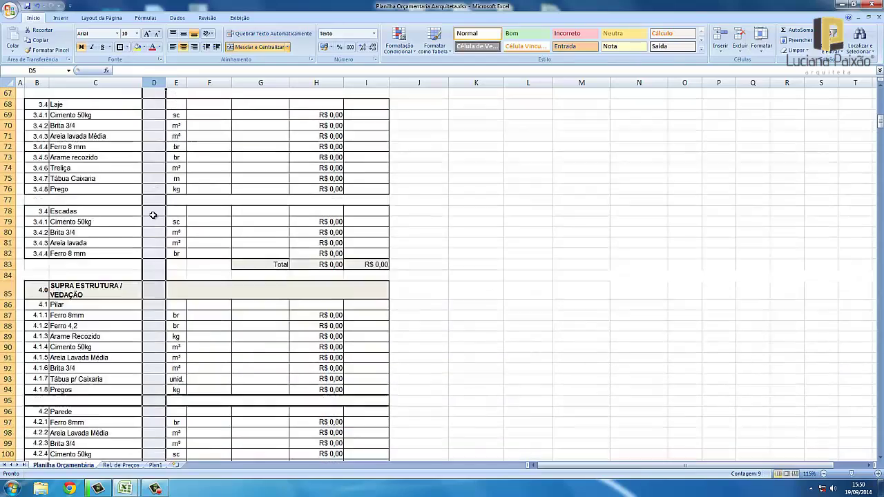
pyautogui.scroll(1, 153, 213)
pyautogui.scroll(5, 154, 211)
pyautogui.scroll(6, 154, 211)
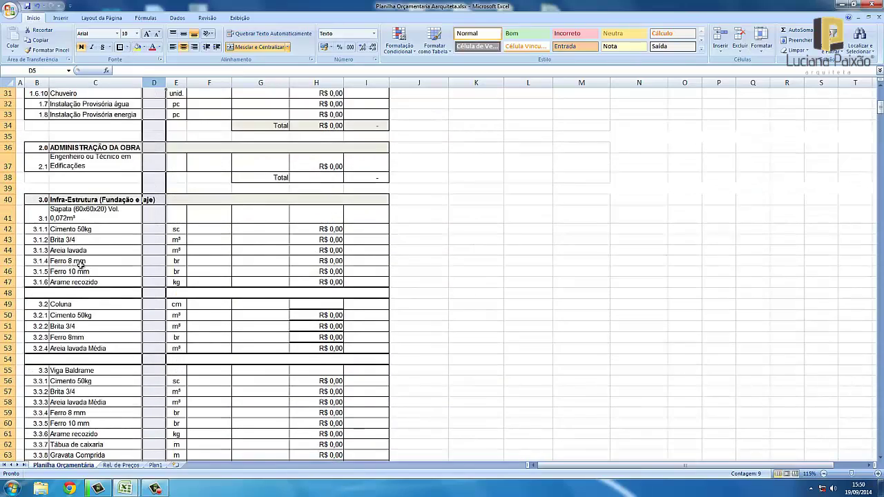
pyautogui.scroll(3, 102, 259)
pyautogui.scroll(7, 93, 285)
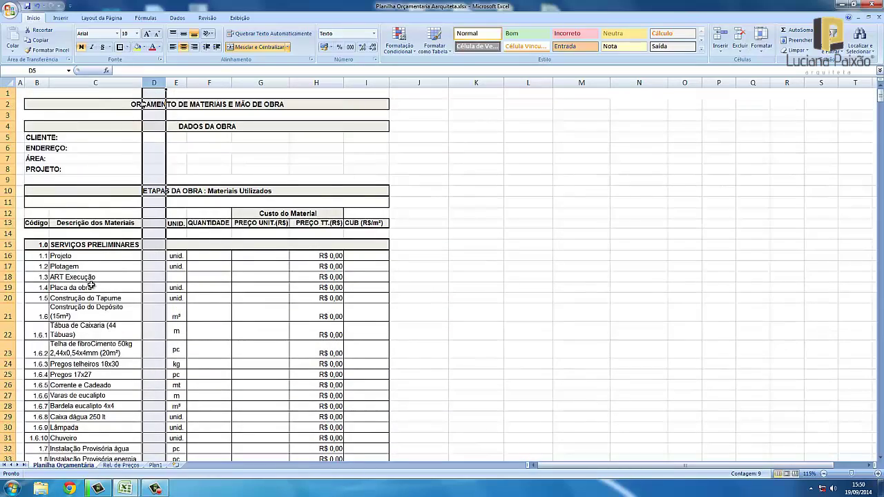
pyautogui.scroll(-1, 161, 244)
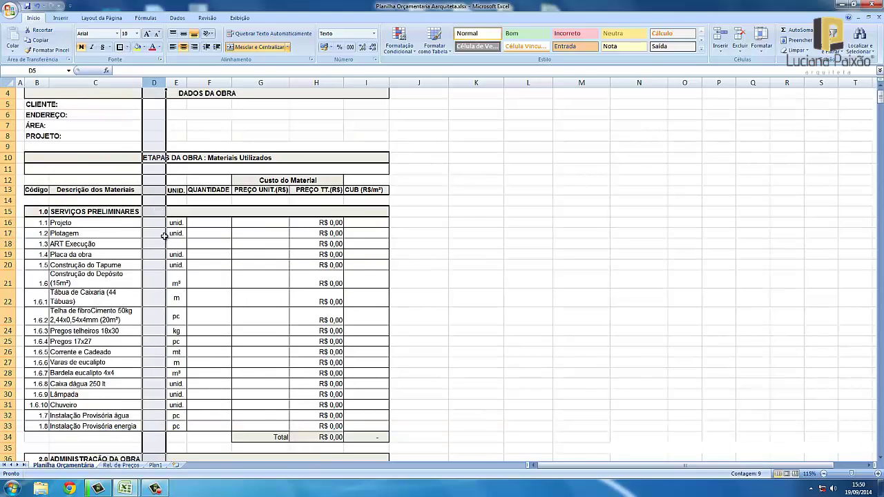
pyautogui.scroll(1, 161, 243)
# Select the UNID., QUANTIDADE, unit-price and CUB (R$/m²) columns, dismissing the colour-scheme warning.
pyautogui.click(179, 83)
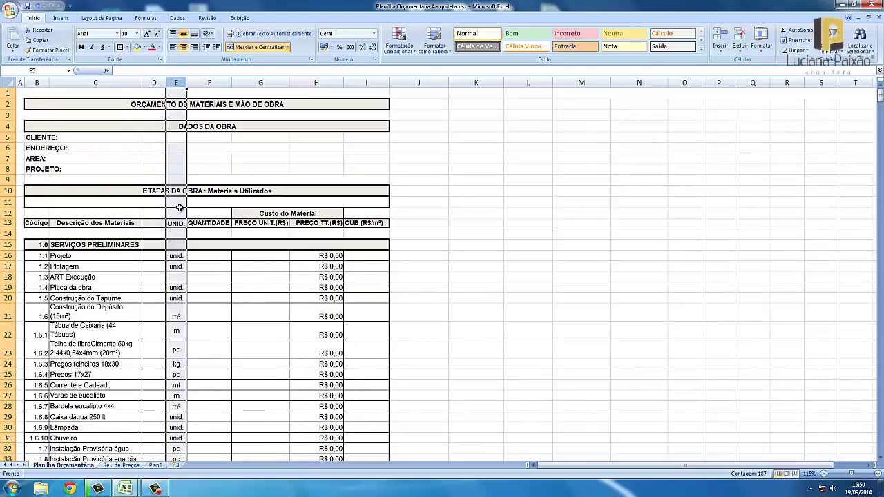
pyautogui.scroll(-3, 180, 202)
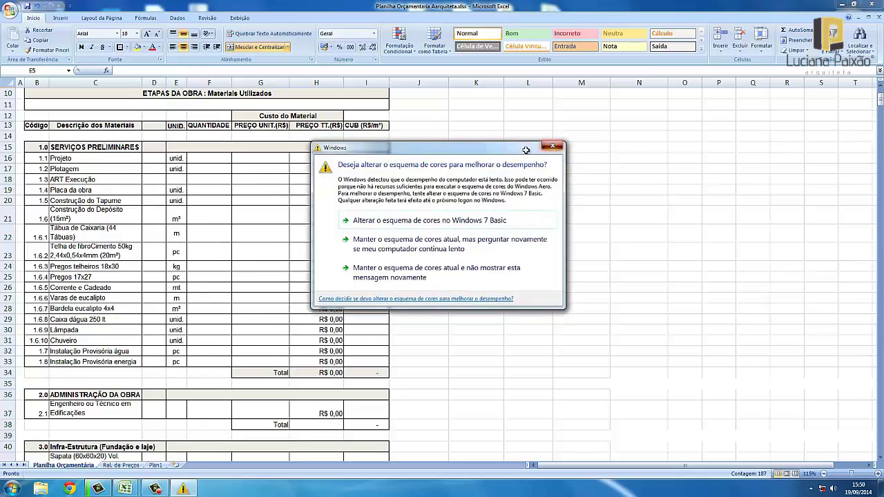
pyautogui.click(552, 147)
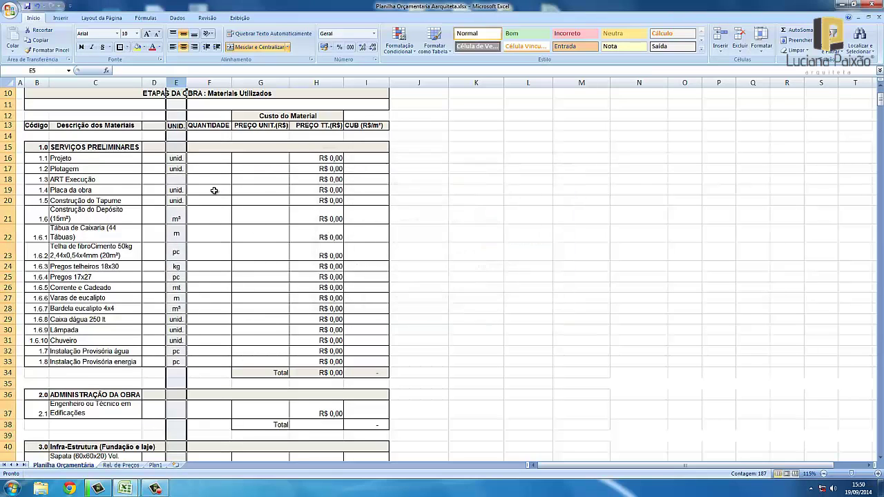
pyautogui.scroll(2, 212, 84)
pyautogui.click(212, 83)
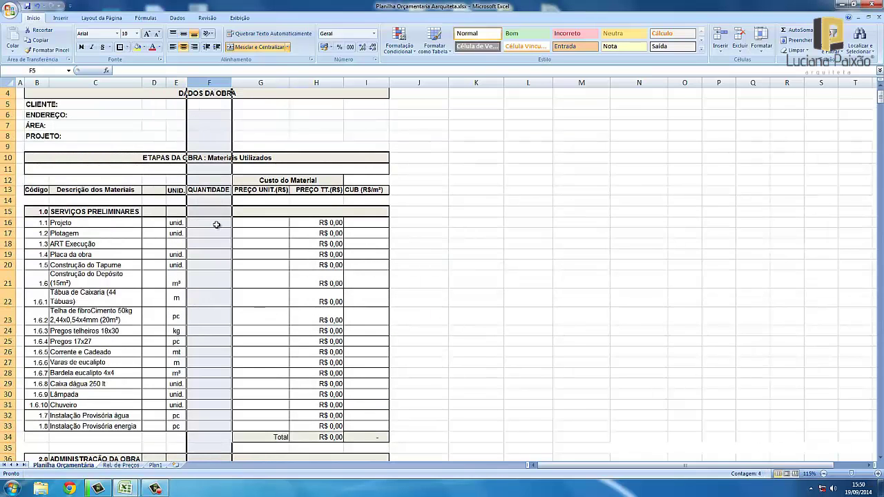
pyautogui.scroll(-2, 216, 225)
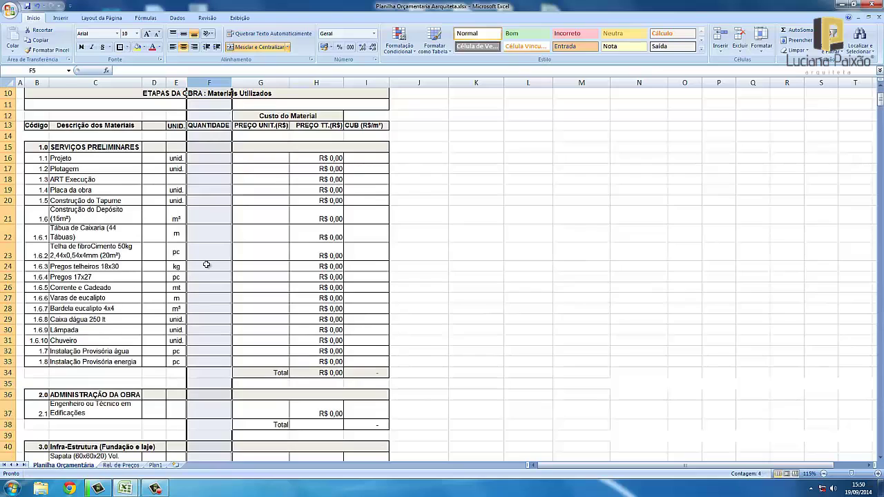
pyautogui.scroll(3, 207, 265)
pyautogui.click(271, 83)
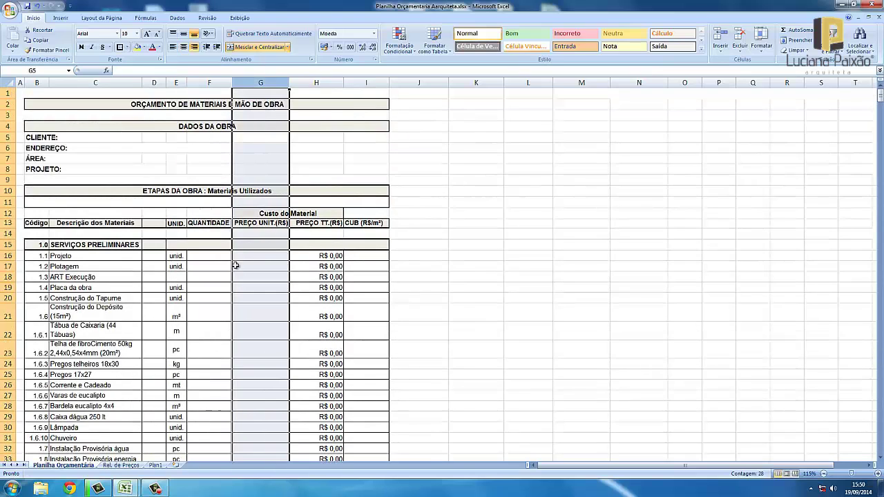
pyautogui.scroll(-1, 235, 266)
pyautogui.scroll(-1, 237, 267)
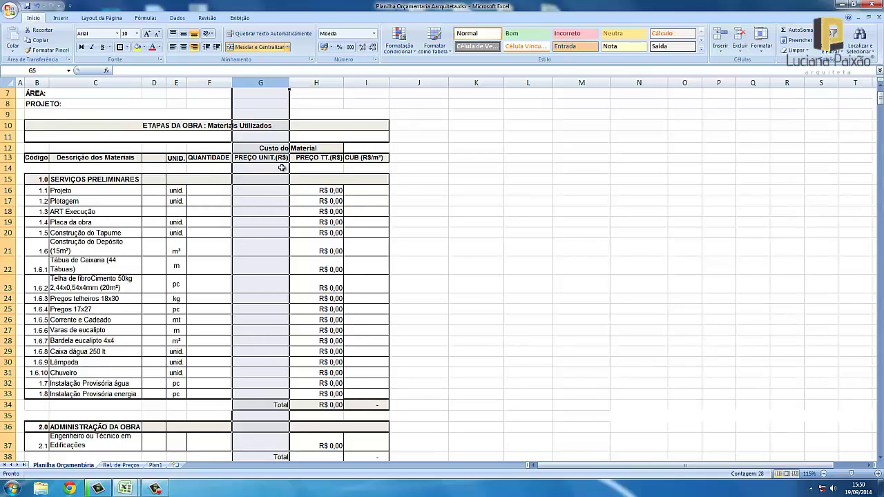
pyautogui.click(458, 261)
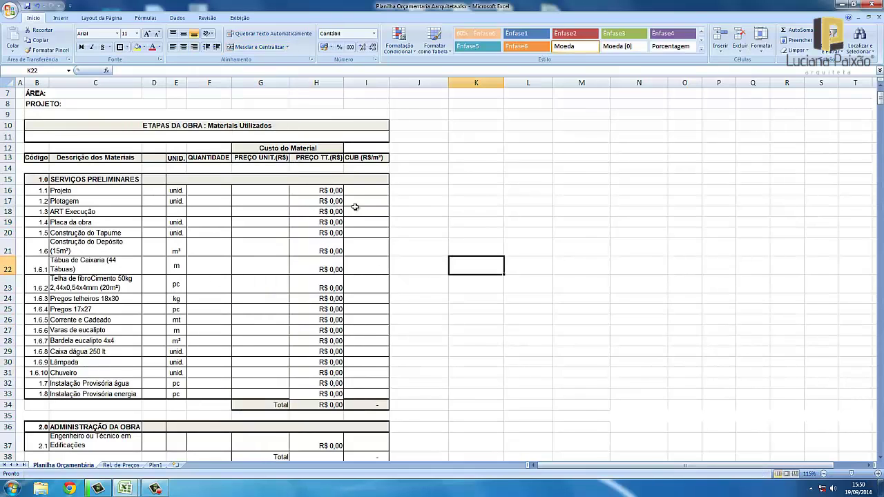
pyautogui.scroll(-2, 391, 254)
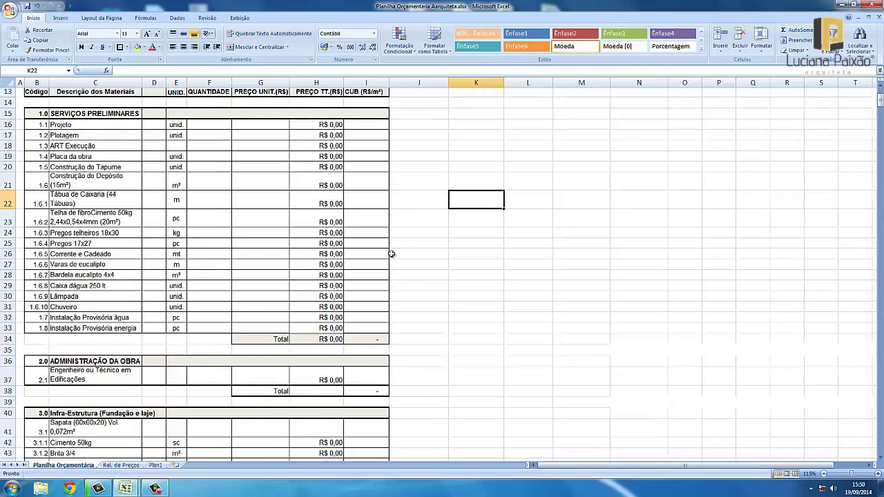
pyautogui.click(452, 252)
pyautogui.scroll(2, 449, 250)
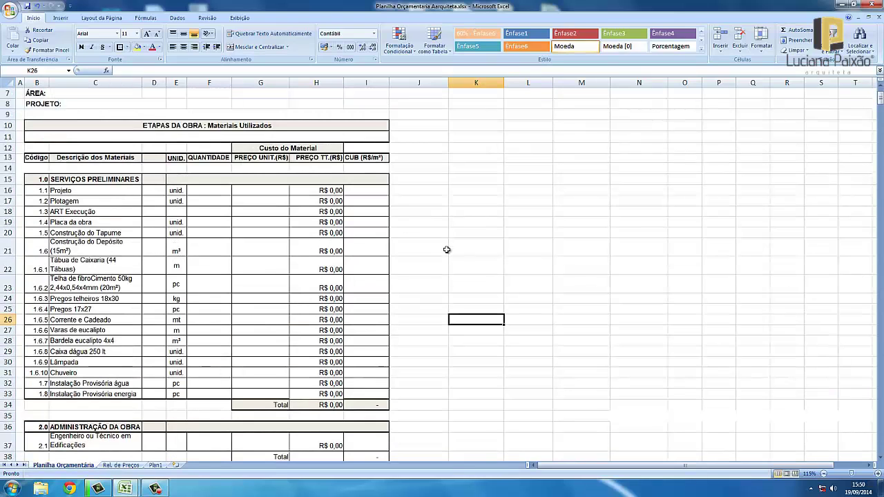
pyautogui.click(368, 83)
pyautogui.click(423, 169)
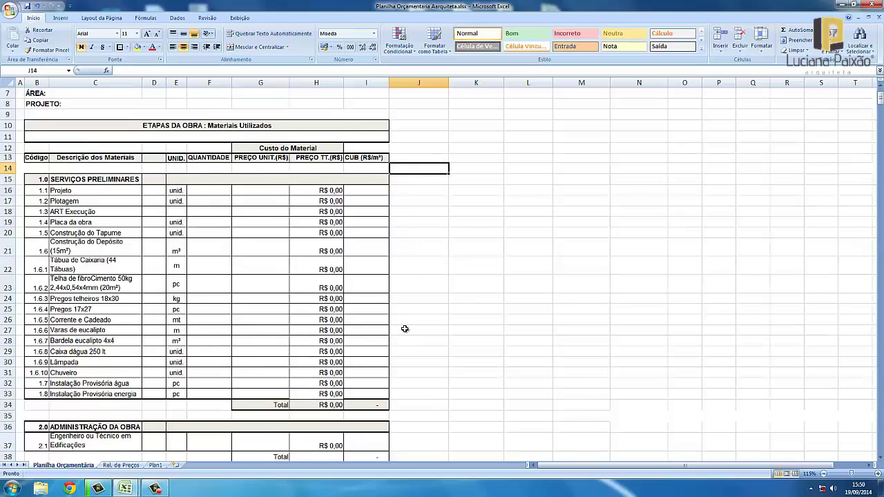
# Open the I34 CUB total formula for editing and enter 10 into it.
pyautogui.scroll(-2, 402, 330)
pyautogui.click(369, 341)
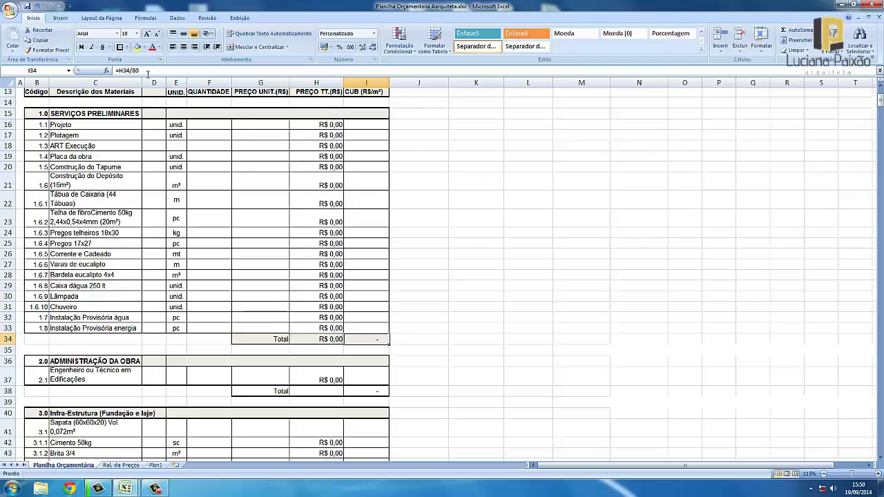
pyautogui.doubleClick(372, 339)
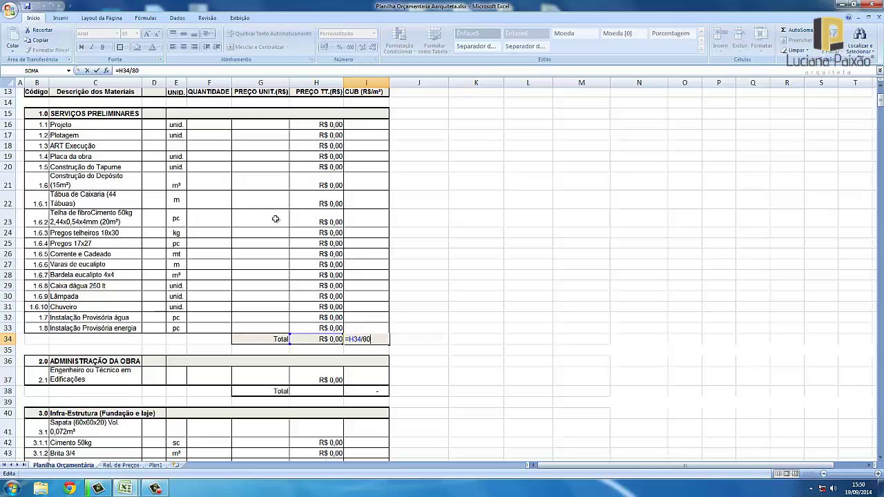
pyautogui.press('Escape')
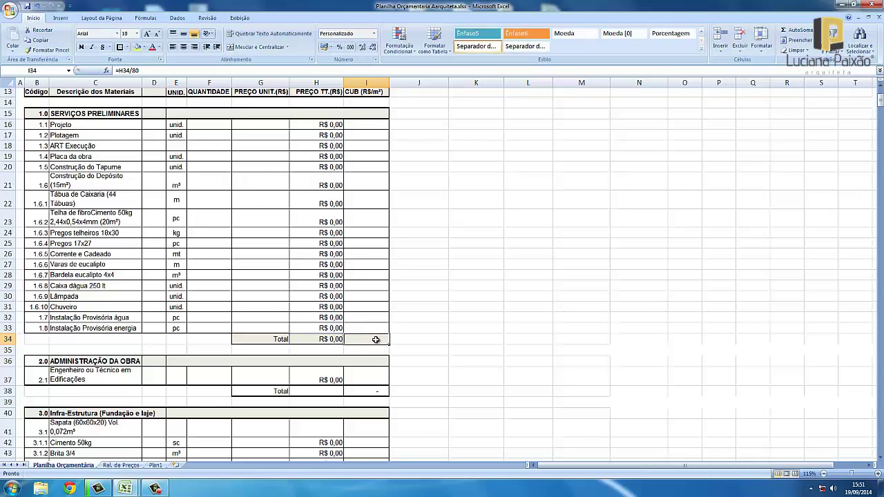
pyautogui.scroll(3, 199, 138)
pyautogui.scroll(2, 187, 146)
pyautogui.scroll(-4, 178, 154)
pyautogui.doubleClick(373, 337)
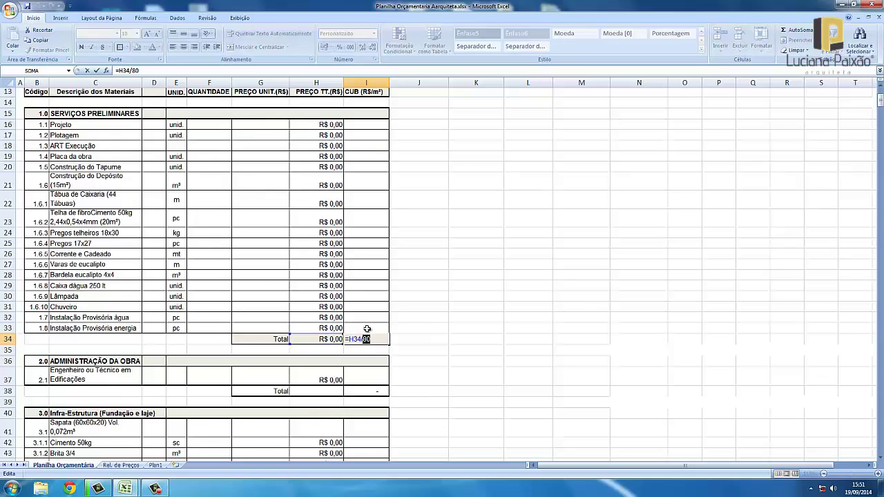
pyautogui.write('10')
pyautogui.press('Return')
# Inspect the CUB formulas in I38 and I83 without changes, then revisit I34.
pyautogui.scroll(-2, 433, 340)
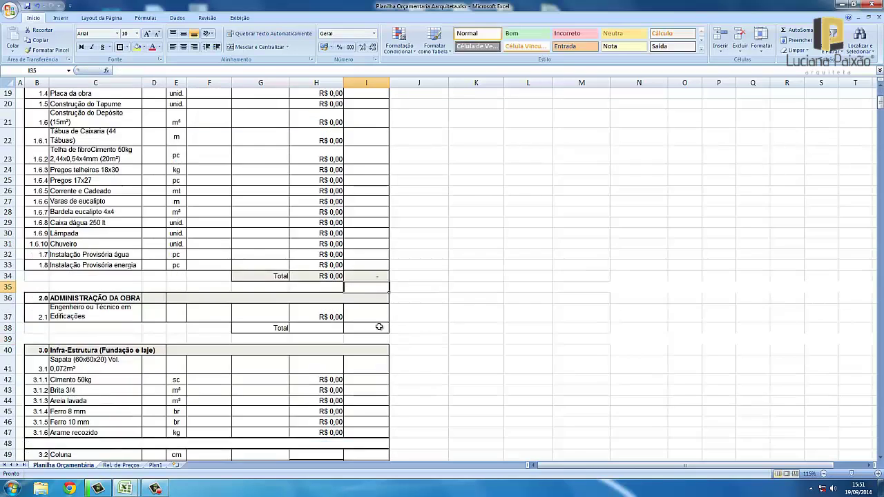
pyautogui.scroll(-1, 433, 339)
pyautogui.click(382, 288)
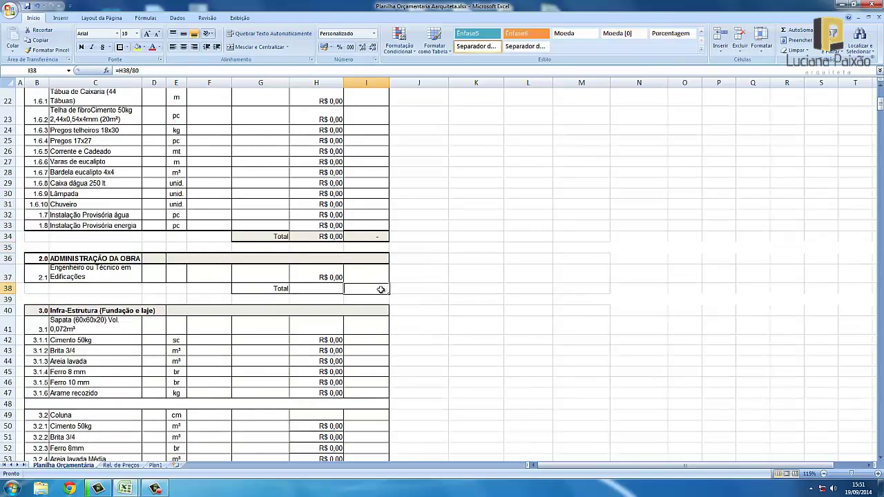
pyautogui.doubleClick(382, 288)
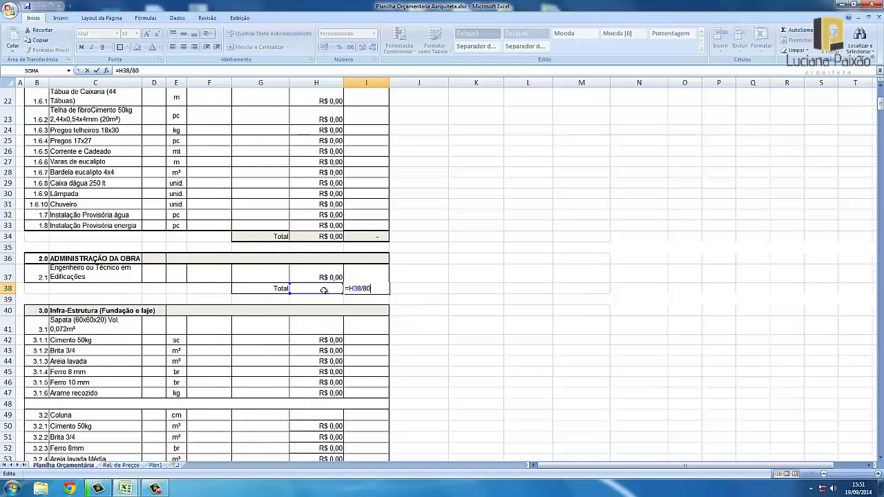
pyautogui.press('Escape')
pyautogui.scroll(-1, 392, 293)
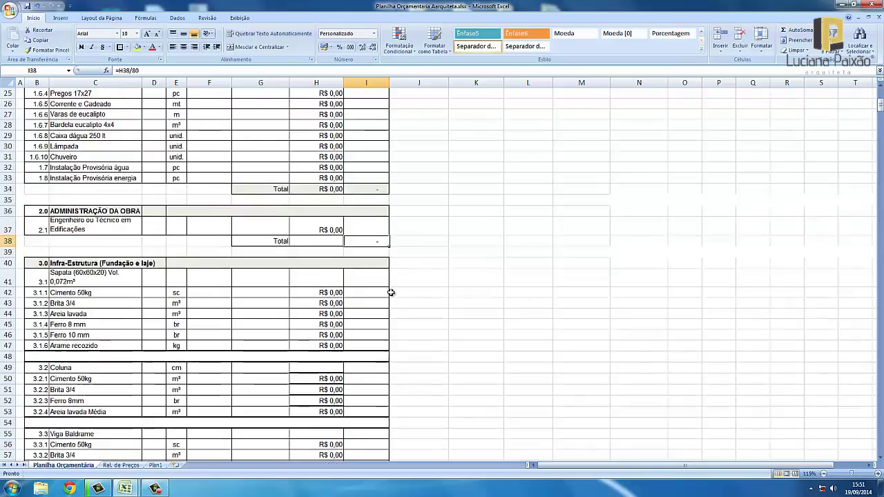
pyautogui.scroll(-1, 376, 332)
pyautogui.scroll(-2, 373, 359)
pyautogui.scroll(-4, 375, 352)
pyautogui.scroll(-4, 375, 352)
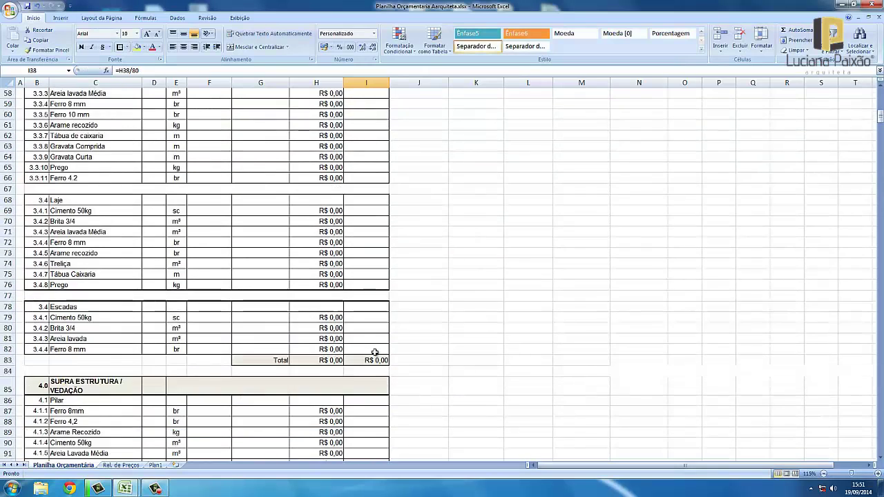
pyautogui.scroll(-2, 376, 338)
pyautogui.doubleClick(381, 299)
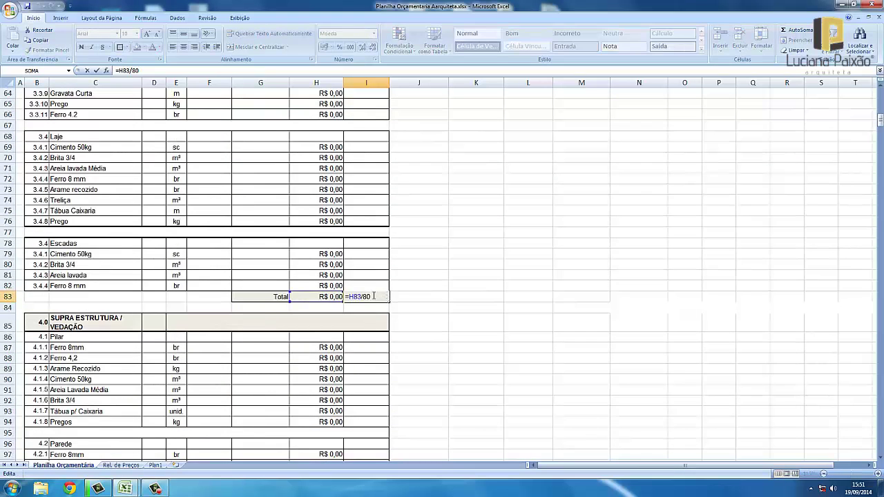
pyautogui.press('Escape')
pyautogui.scroll(3, 375, 296)
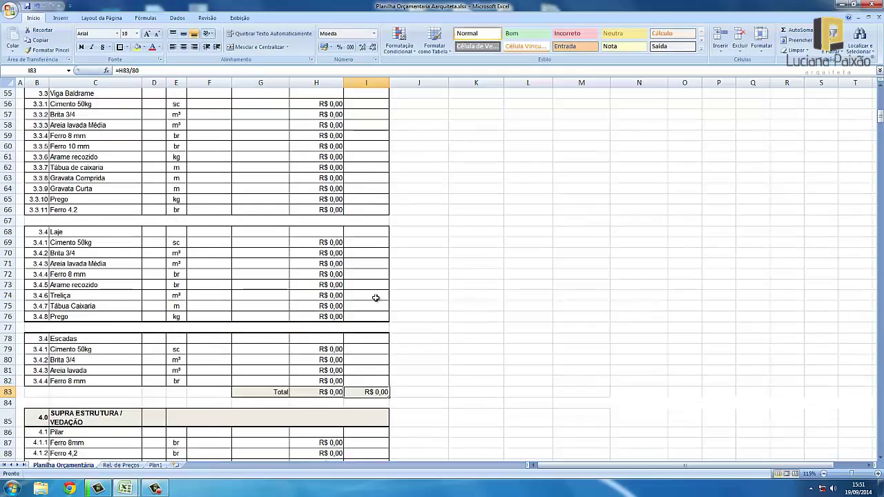
pyautogui.scroll(9, 377, 302)
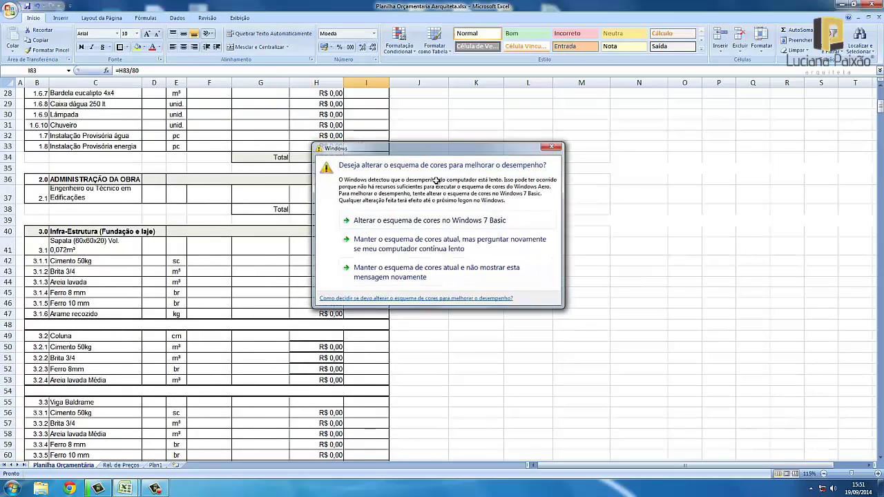
pyautogui.scroll(4, 425, 194)
pyautogui.scroll(5, 425, 194)
pyautogui.scroll(-5, 415, 224)
pyautogui.doubleClick(379, 308)
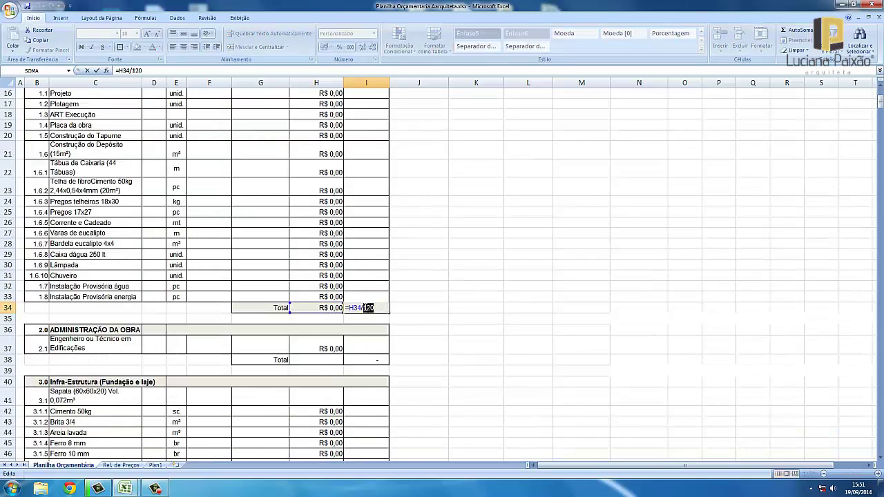
pyautogui.click(513, 293)
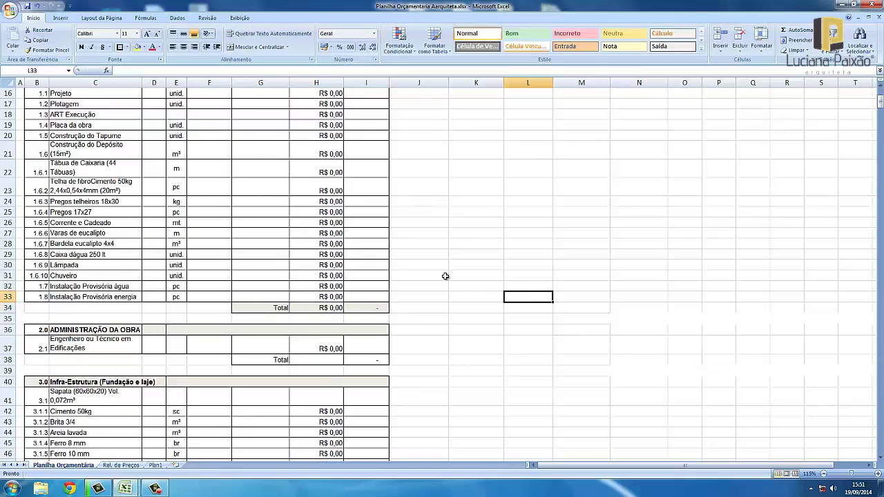
# Enter quantity 44 at a unit price of R$ 6,80 for item 1.6.1.
pyautogui.scroll(3, 445, 276)
pyautogui.scroll(1, 445, 276)
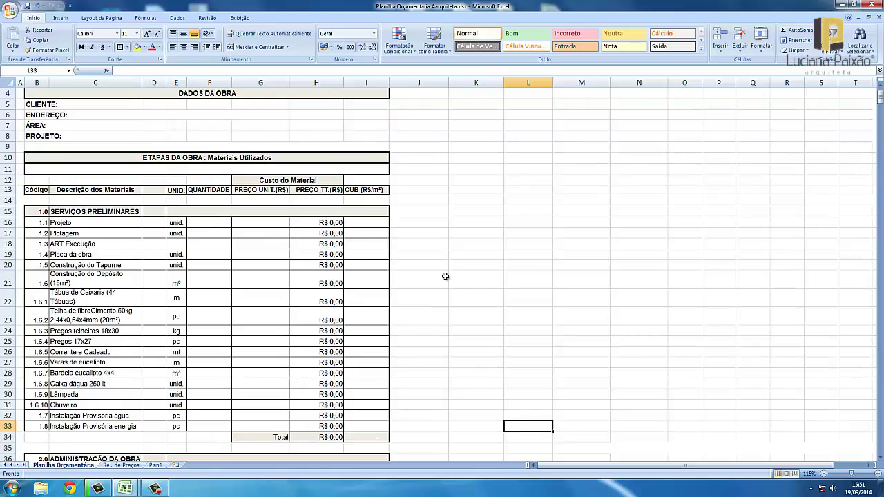
pyautogui.scroll(-2, 281, 228)
pyautogui.scroll(1, 241, 210)
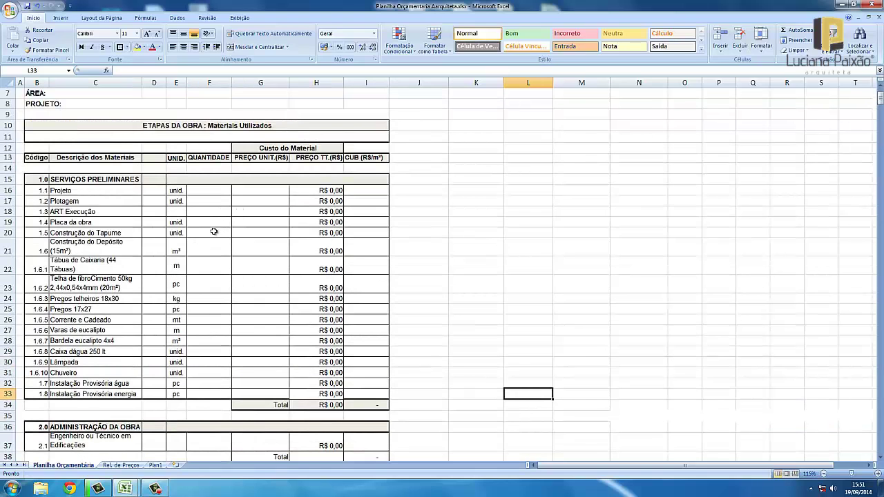
pyautogui.click(221, 251)
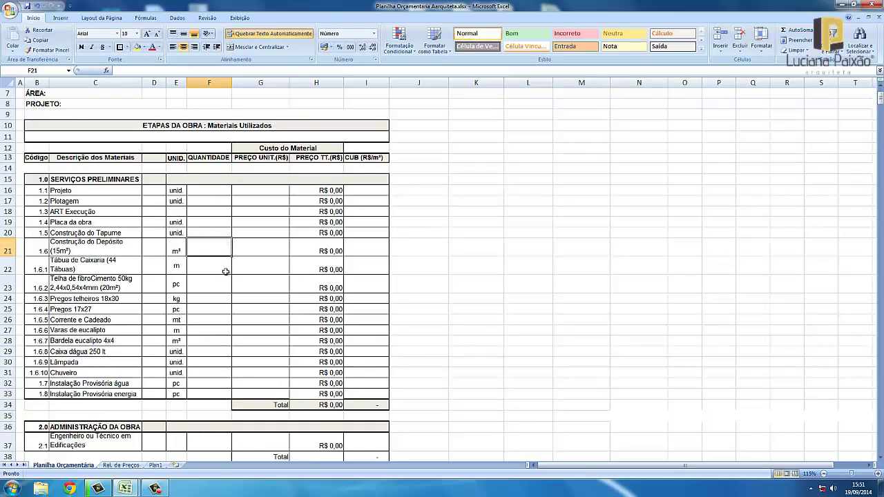
pyautogui.press('Return')
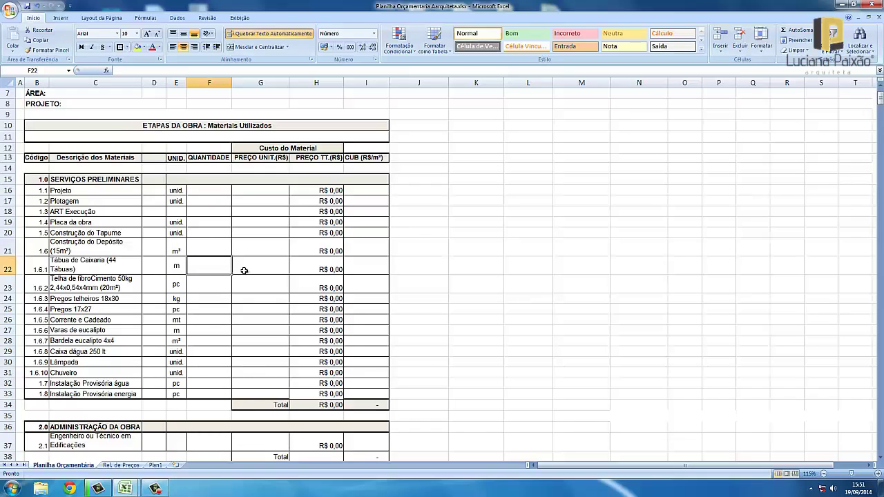
pyautogui.write('44')
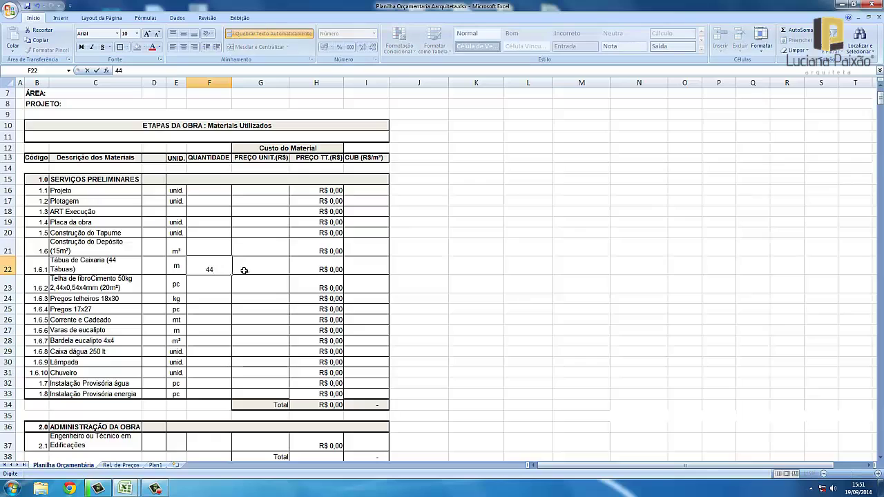
pyautogui.click(244, 271)
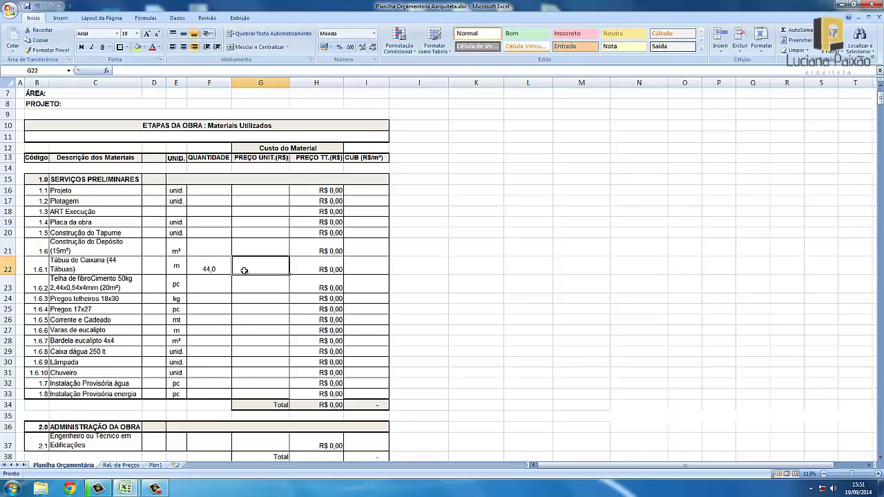
pyautogui.write('6,80')
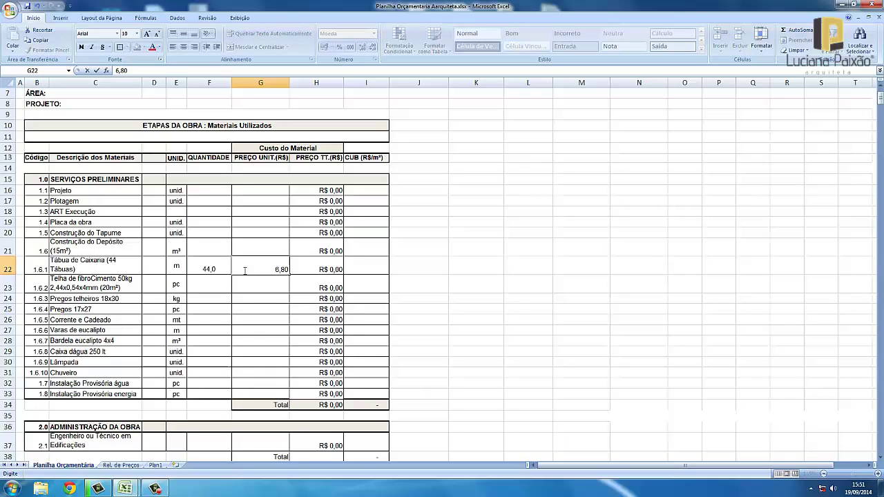
pyautogui.press('Return')
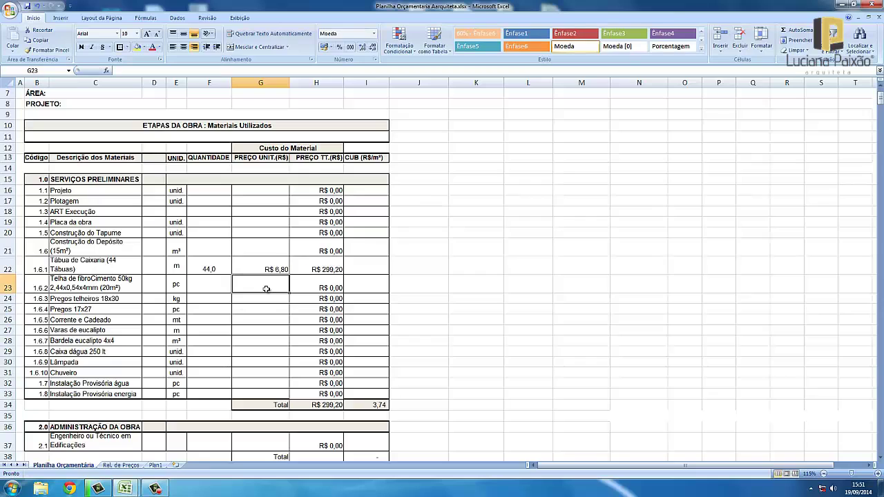
# Enter quantity 5 at a unit price of R$ 120,00 for item 1.6.2.
pyautogui.click(209, 289)
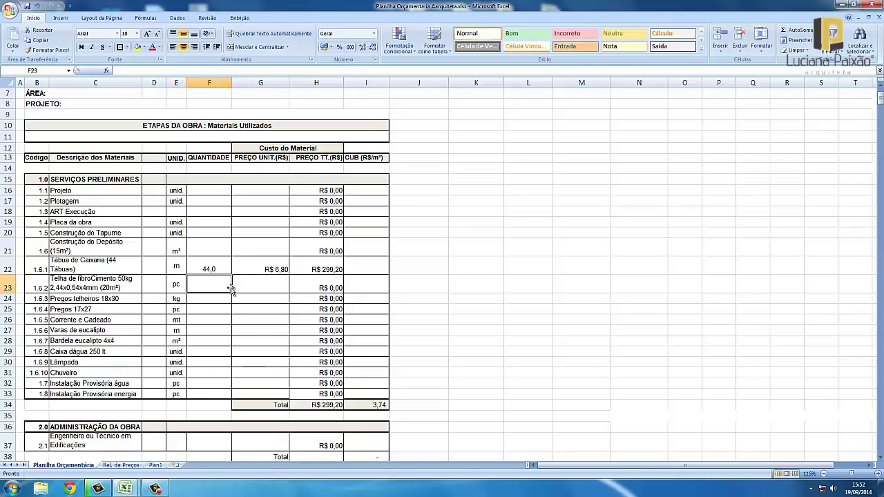
pyautogui.write('5')
pyautogui.click(266, 289)
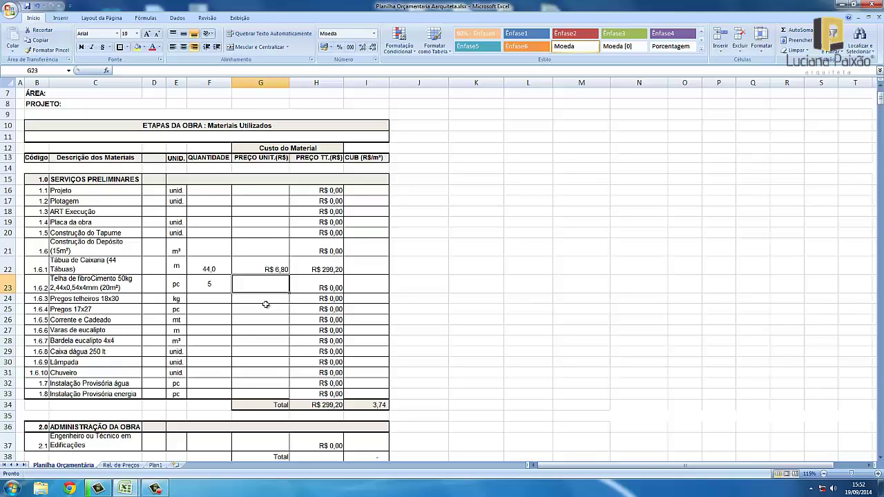
pyautogui.write('120')
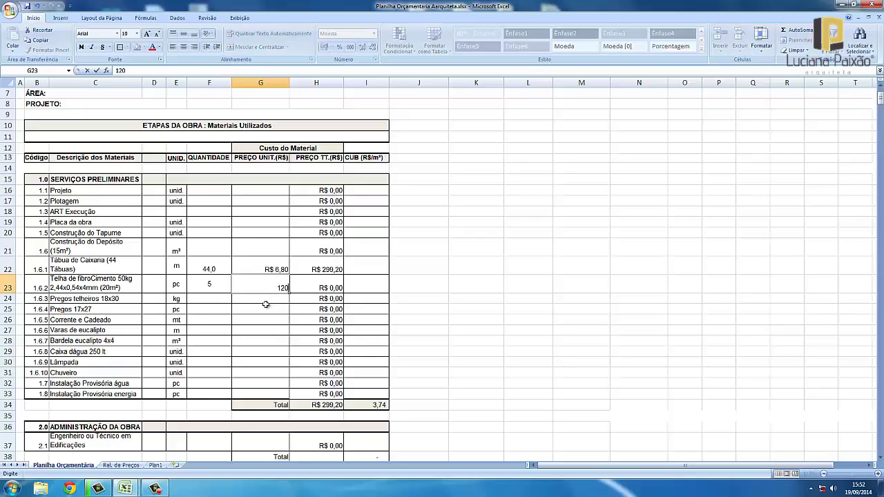
pyautogui.press('Return')
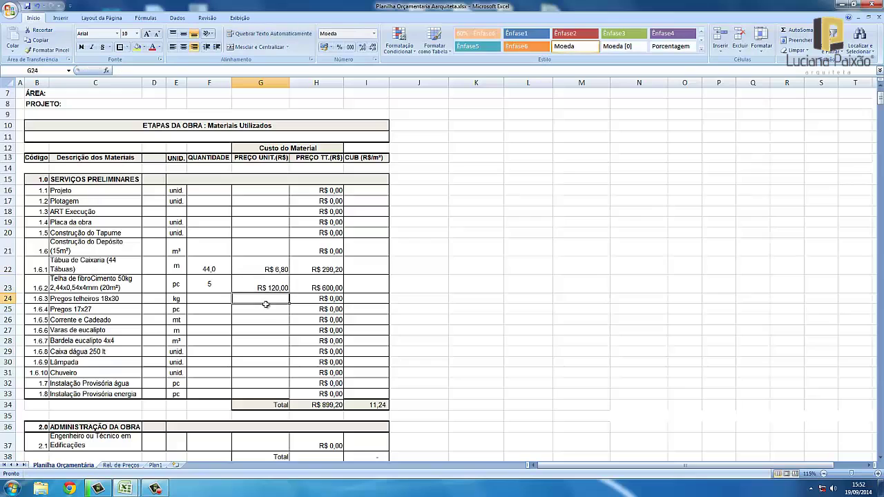
# Check the materials section total and per-square-metre cost formulas.
pyautogui.scroll(-1, 396, 357)
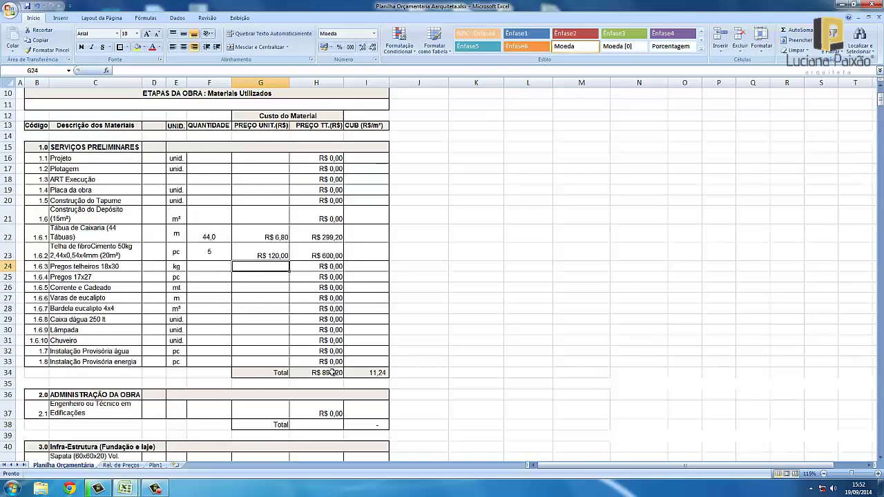
pyautogui.click(337, 373)
pyautogui.click(376, 373)
pyautogui.click(330, 374)
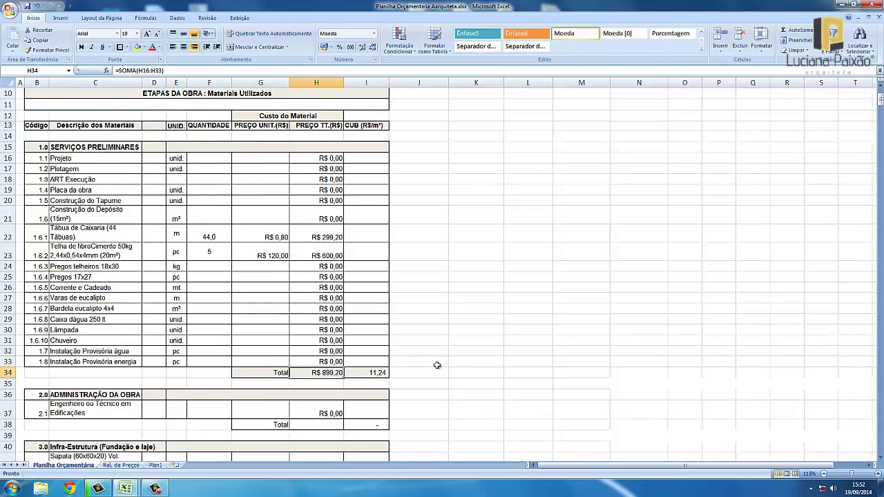
pyautogui.click(377, 371)
pyautogui.click(438, 360)
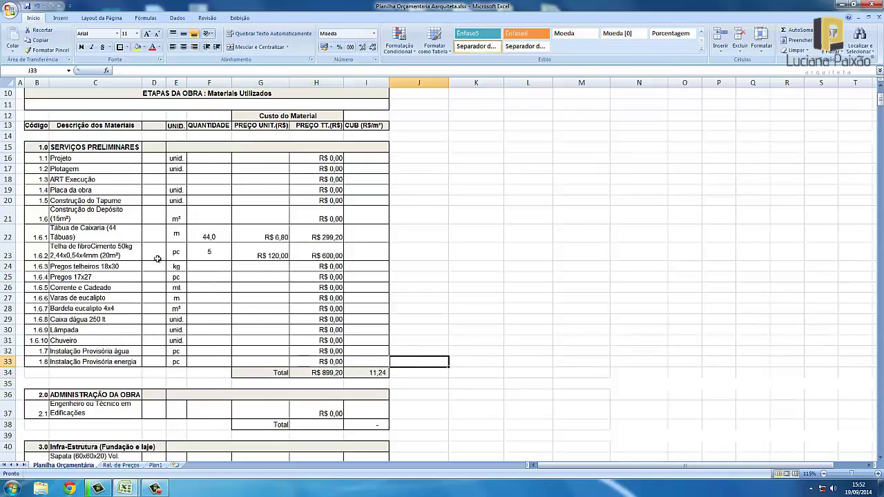
# Enter quantity 1 at R$ 7,00 for Pregos 17x27 in F25 and G25.
pyautogui.click(214, 276)
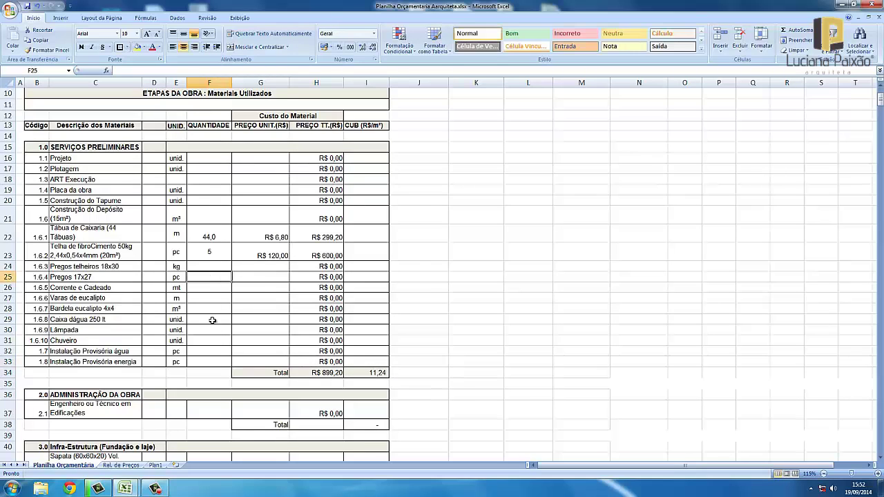
pyautogui.write('1')
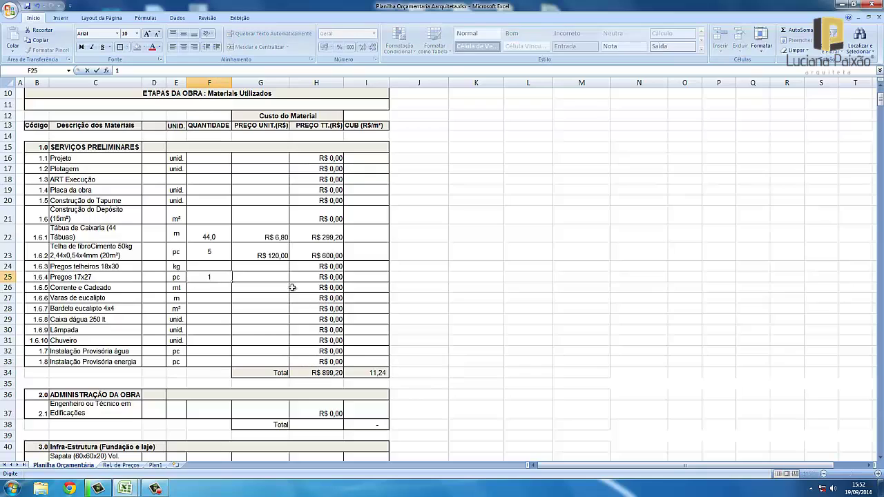
pyautogui.click(269, 277)
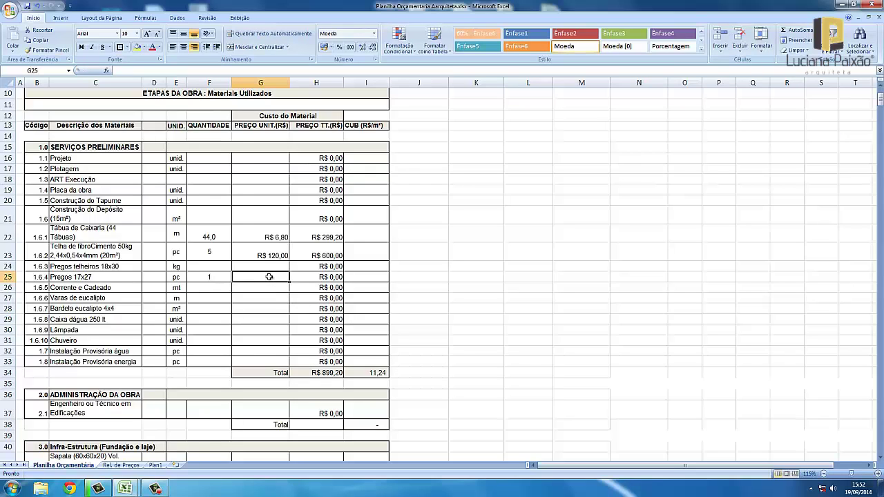
pyautogui.write('7')
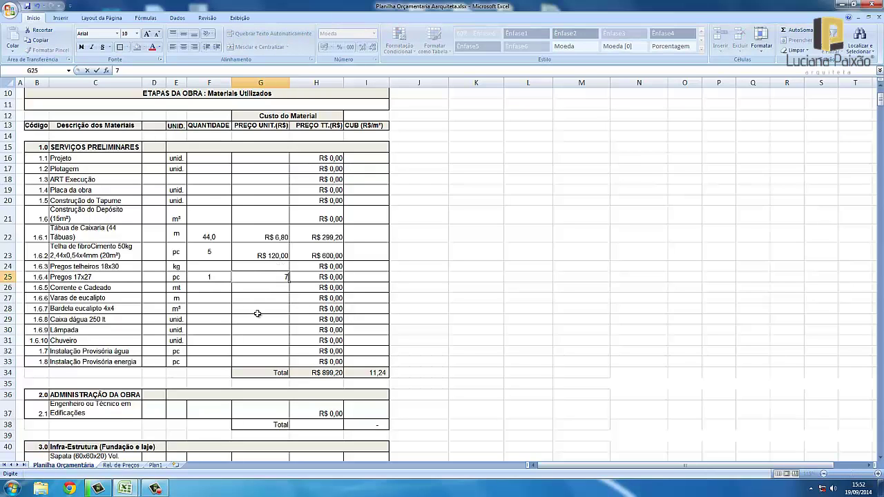
pyautogui.click(258, 312)
pyautogui.scroll(-2, 339, 332)
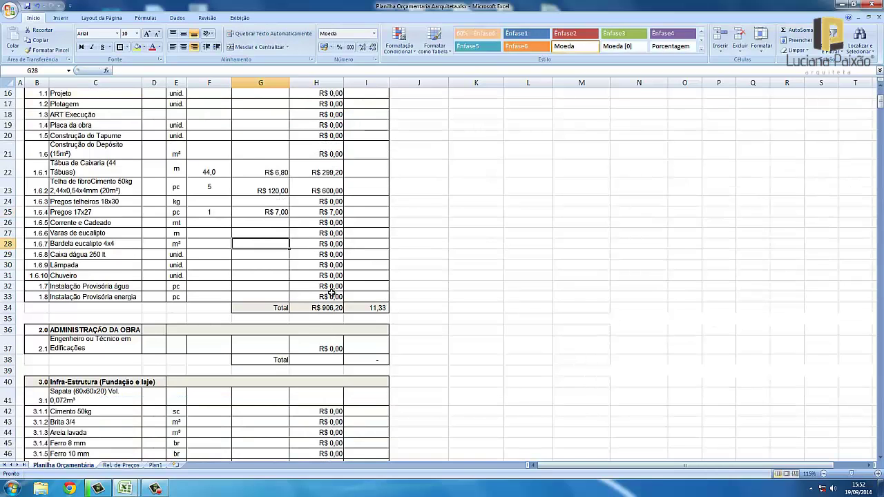
pyautogui.scroll(-1, 331, 293)
# Inspect the engineer line's description, unit price and total cells, then delete a premature 30 entry.
pyautogui.click(271, 316)
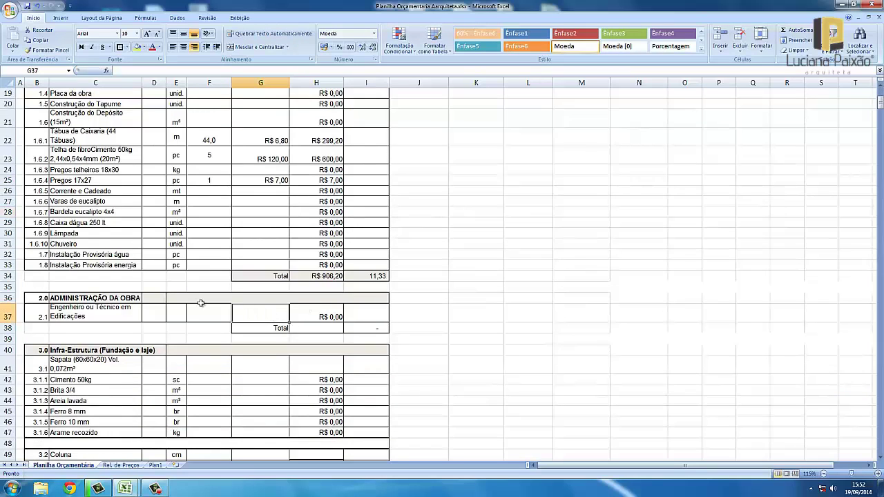
pyautogui.click(94, 316)
pyautogui.click(274, 308)
pyautogui.click(304, 318)
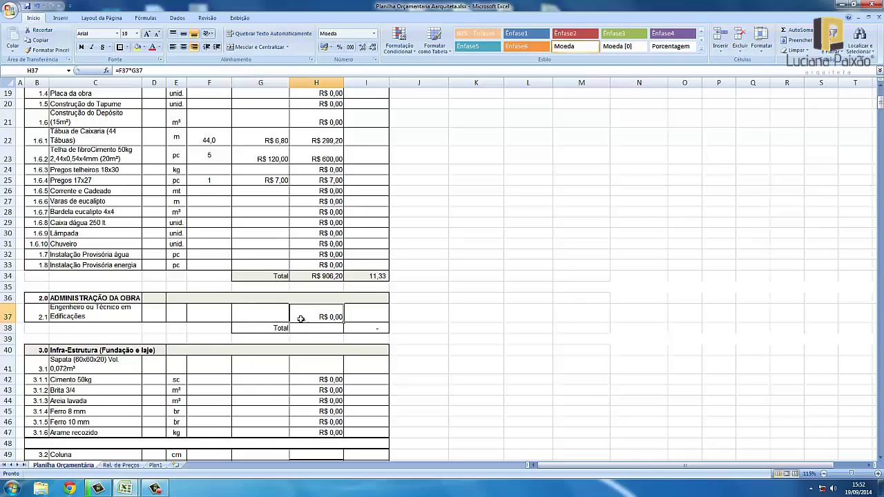
pyautogui.click(259, 316)
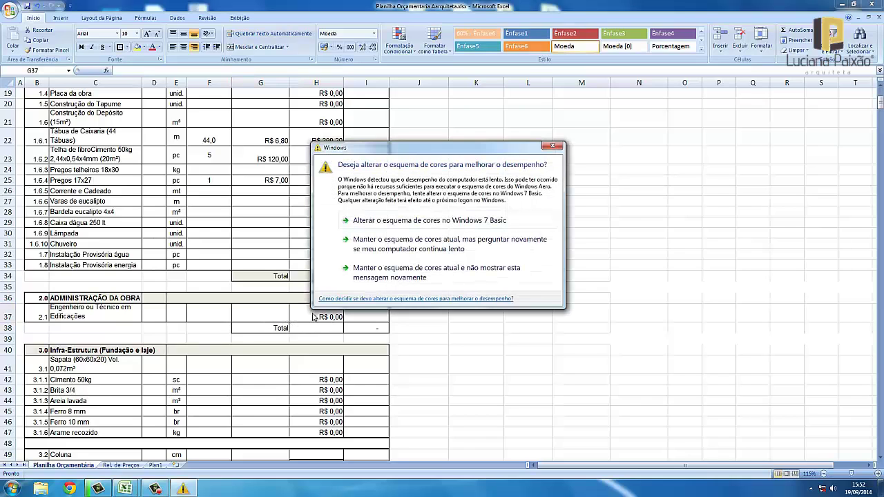
pyautogui.click(560, 149)
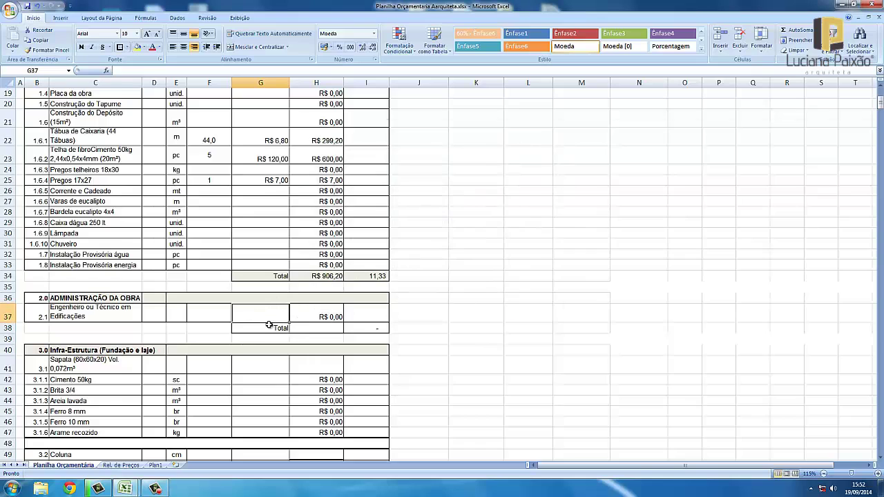
pyautogui.scroll(1, 270, 323)
pyautogui.write('30')
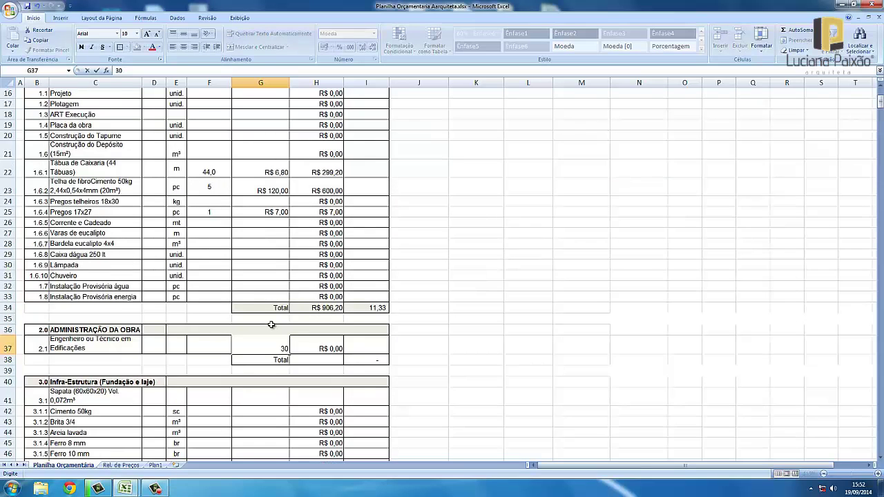
pyautogui.click(215, 343)
pyautogui.click(266, 349)
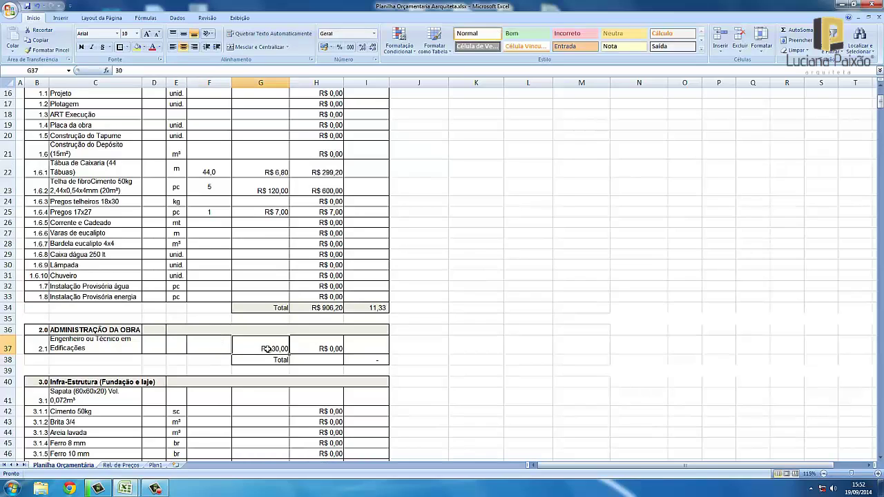
pyautogui.press('Delete')
# Review the engineer row's quantity, unit price and total formula cells.
pyautogui.click(227, 348)
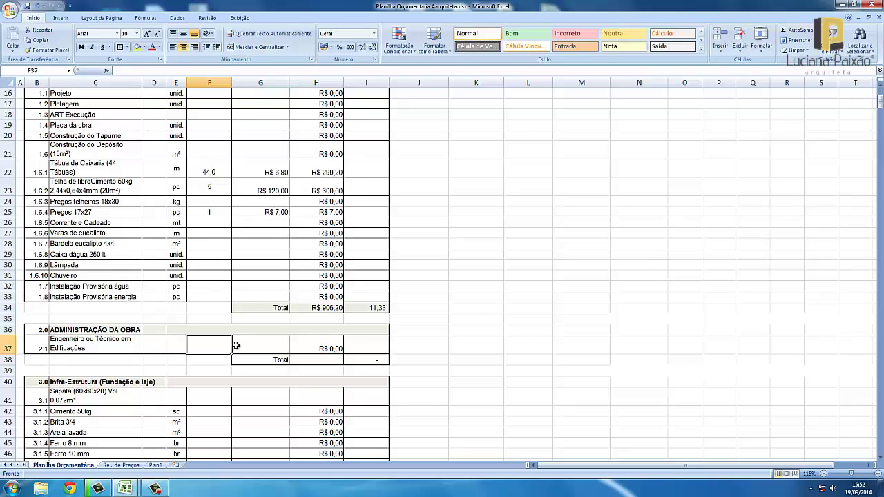
pyautogui.click(490, 336)
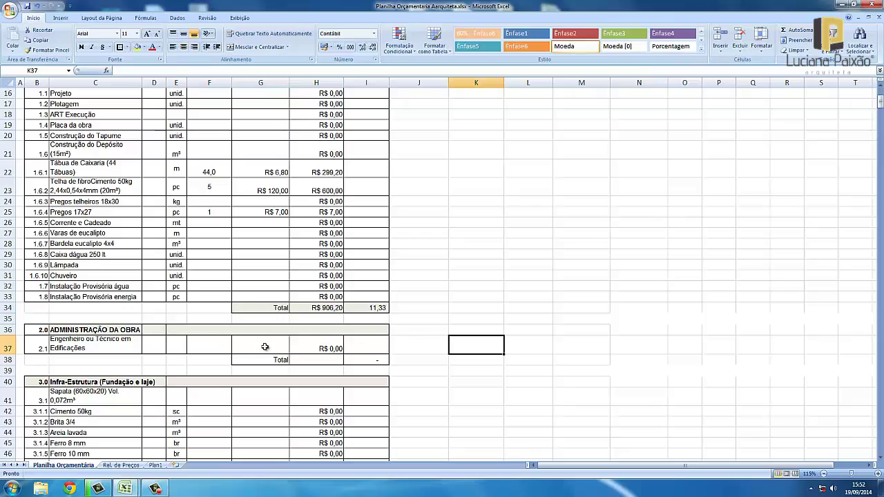
pyautogui.click(264, 346)
pyautogui.press('Tab')
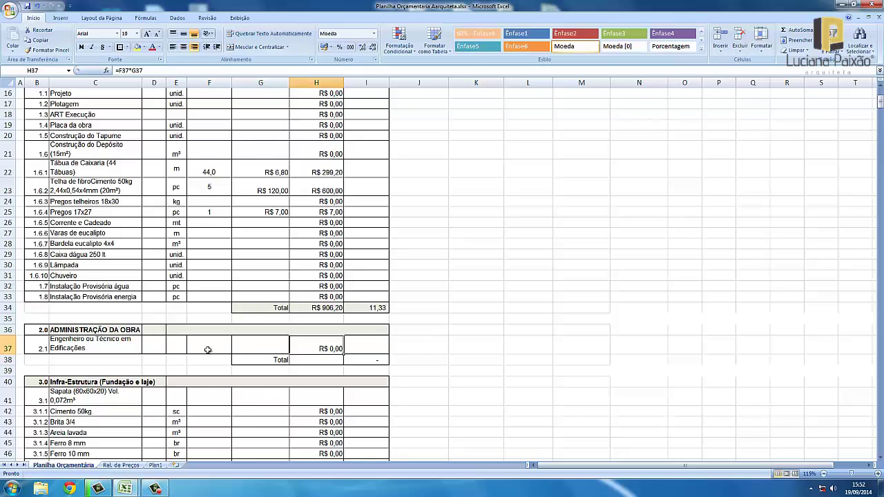
pyautogui.click(199, 344)
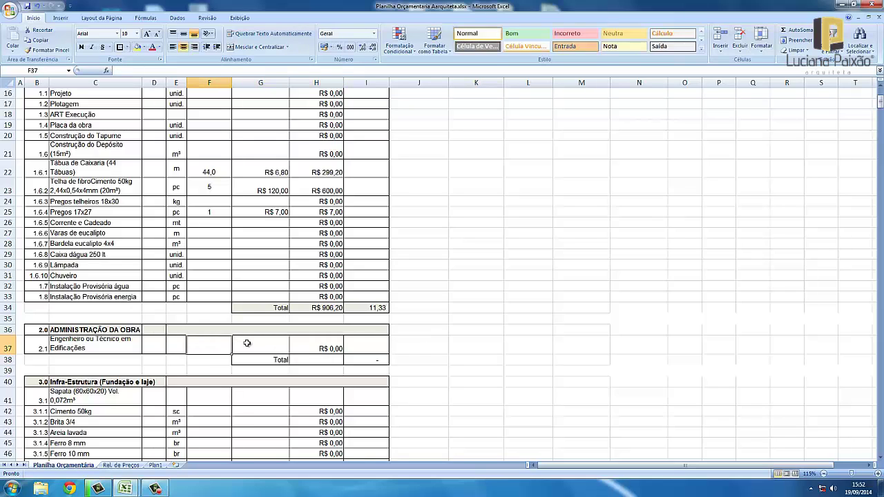
pyautogui.click(246, 343)
pyautogui.click(308, 344)
pyautogui.click(211, 345)
pyautogui.click(259, 346)
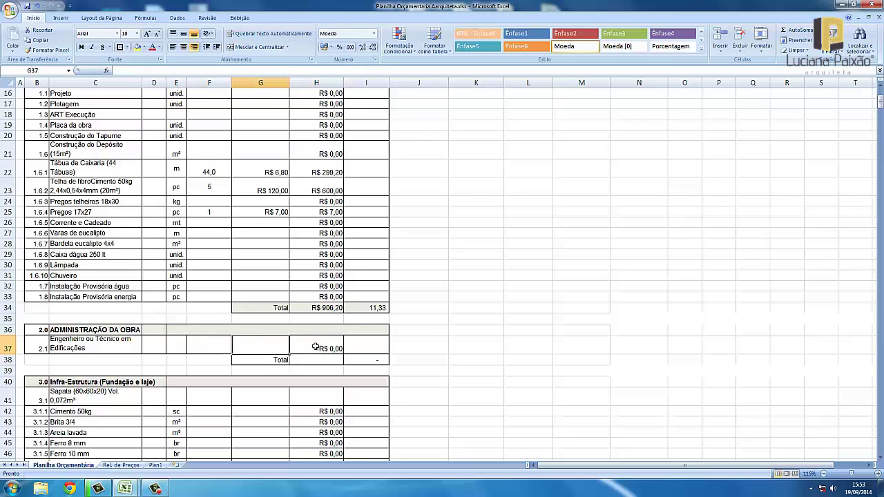
pyautogui.click(315, 347)
pyautogui.scroll(-1, 268, 323)
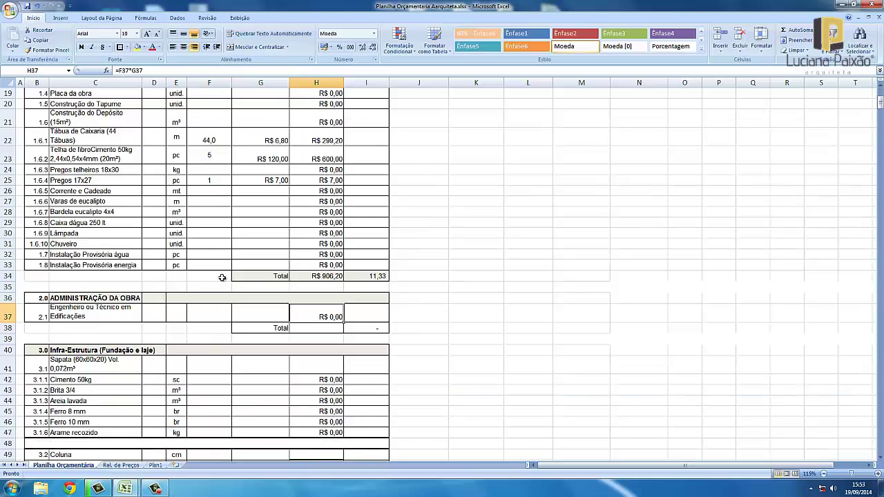
# Enter quantity 80 and unit price R$ 30,00 on the engineer line, totalling R$ 2.400,00.
pyautogui.click(221, 314)
pyautogui.write('8')
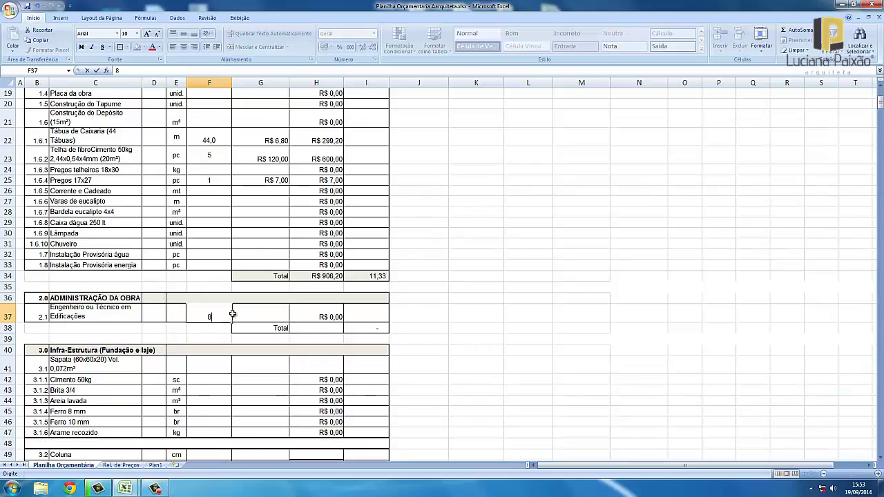
pyautogui.write('0')
pyautogui.click(262, 315)
pyautogui.write('30')
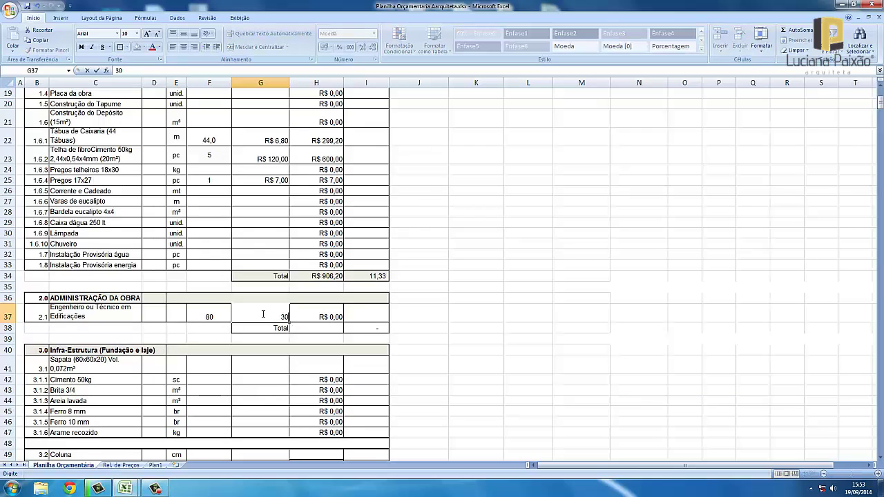
pyautogui.click(418, 315)
pyautogui.scroll(-1, 332, 305)
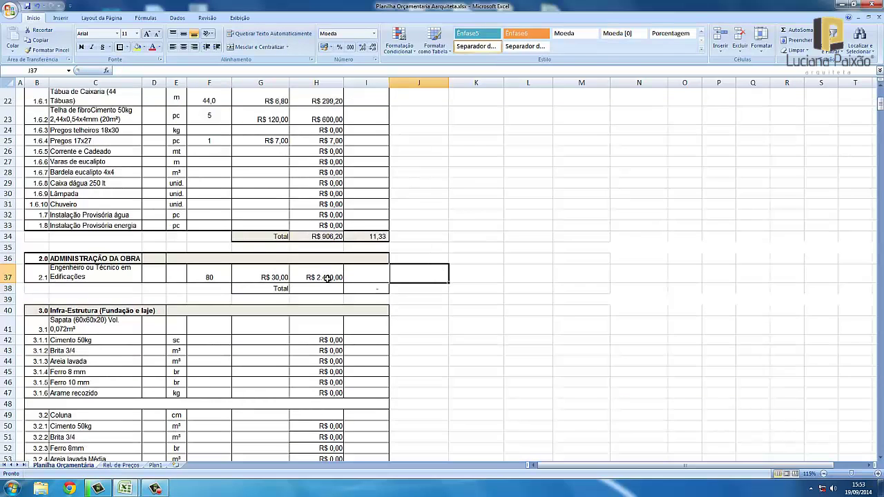
pyautogui.click(328, 279)
pyautogui.click(463, 275)
pyautogui.scroll(-2, 442, 276)
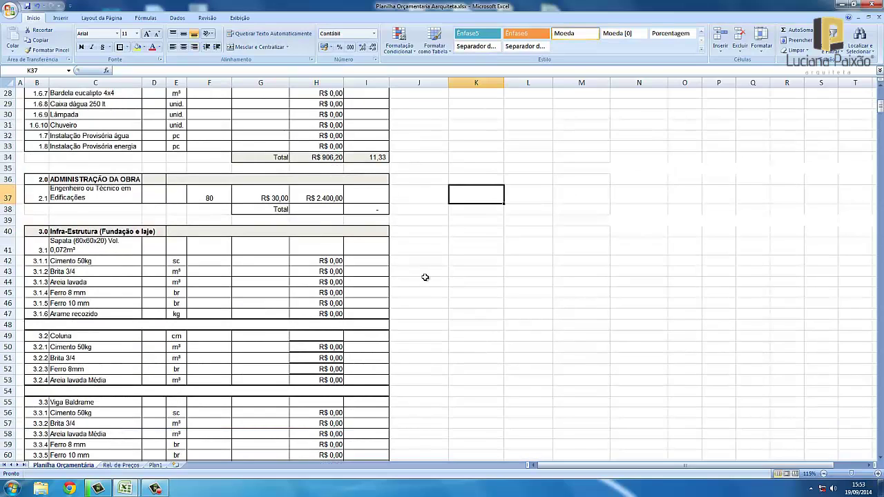
pyautogui.click(369, 208)
pyautogui.scroll(3, 371, 217)
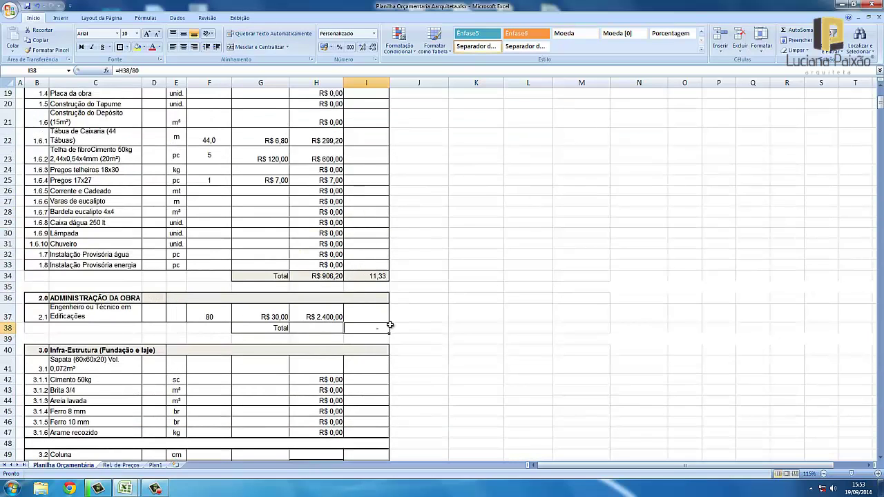
# Enter =SOMA(H37) in H38 so the Administração da Obra total reads R$ 2.400,00.
pyautogui.click(326, 329)
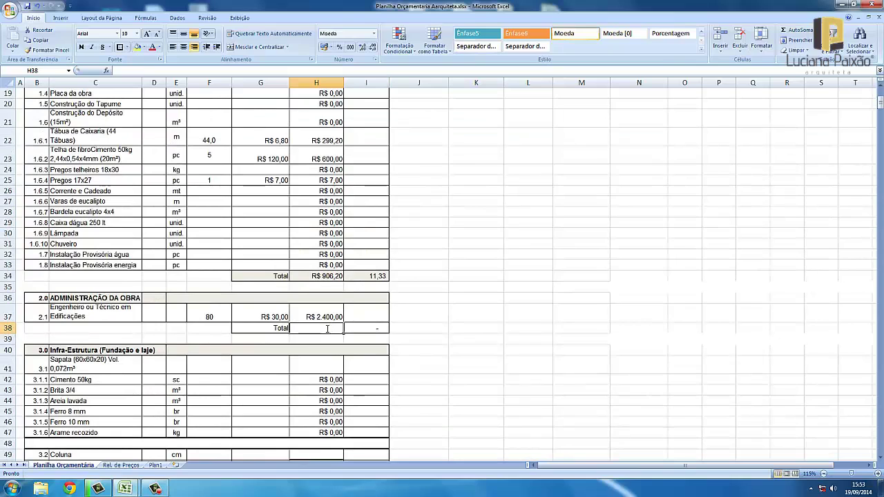
pyautogui.write('=')
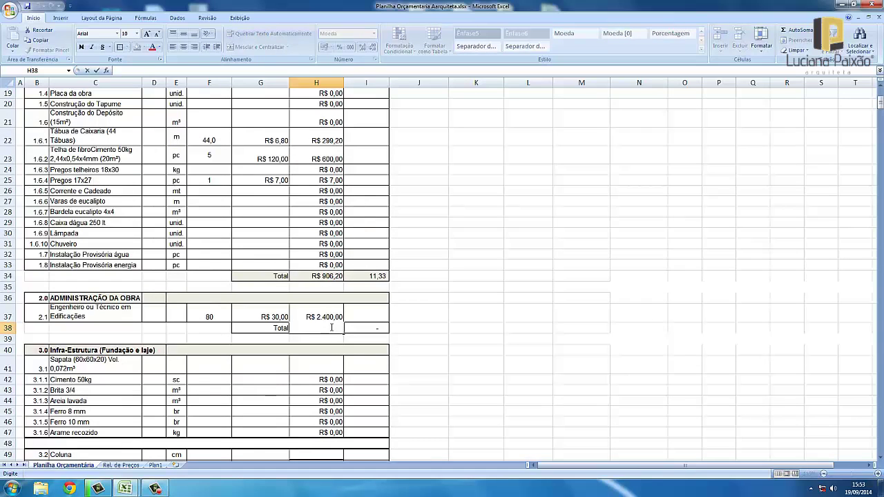
pyautogui.write('SOMA')
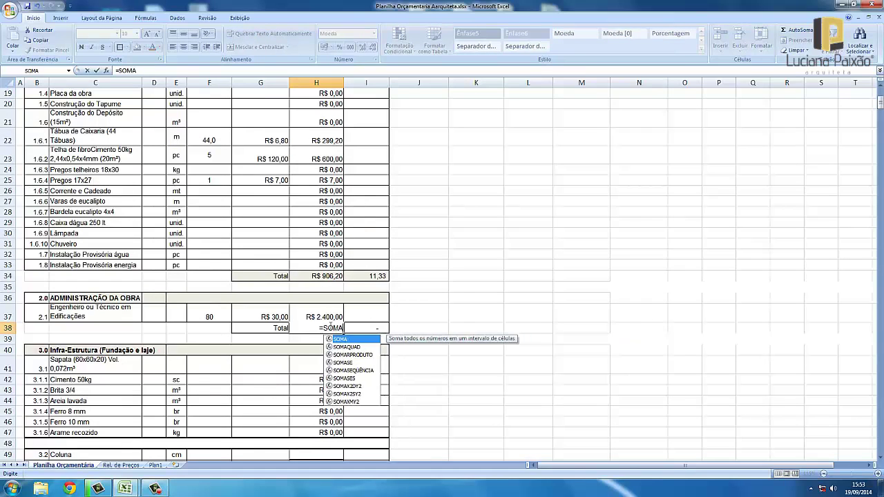
pyautogui.write('(')
pyautogui.click(319, 315)
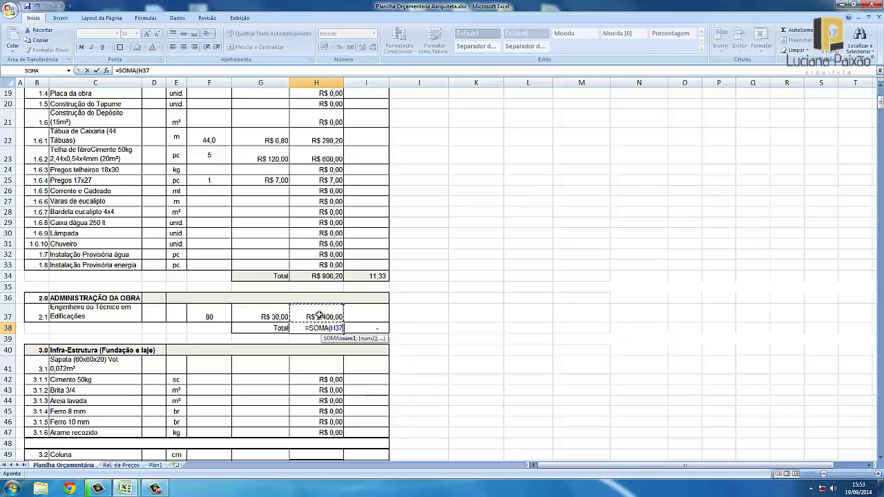
pyautogui.press('Return')
pyautogui.click(475, 313)
pyautogui.scroll(-2, 383, 290)
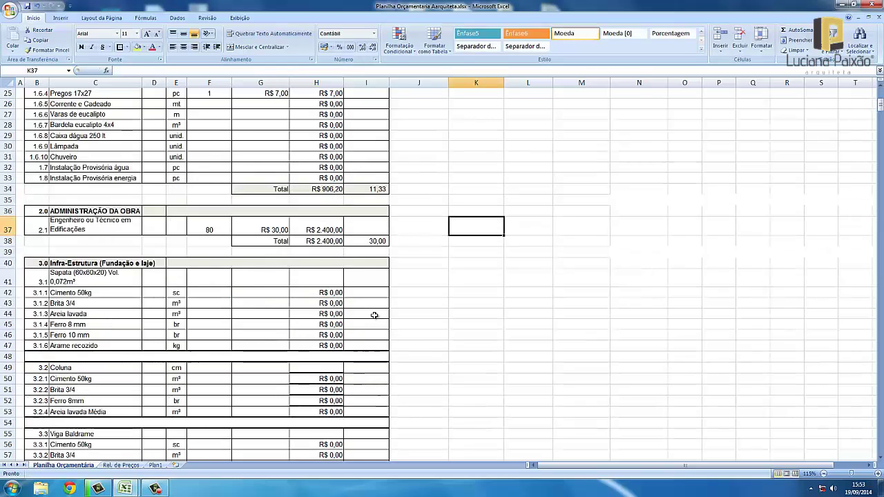
pyautogui.scroll(-3, 387, 231)
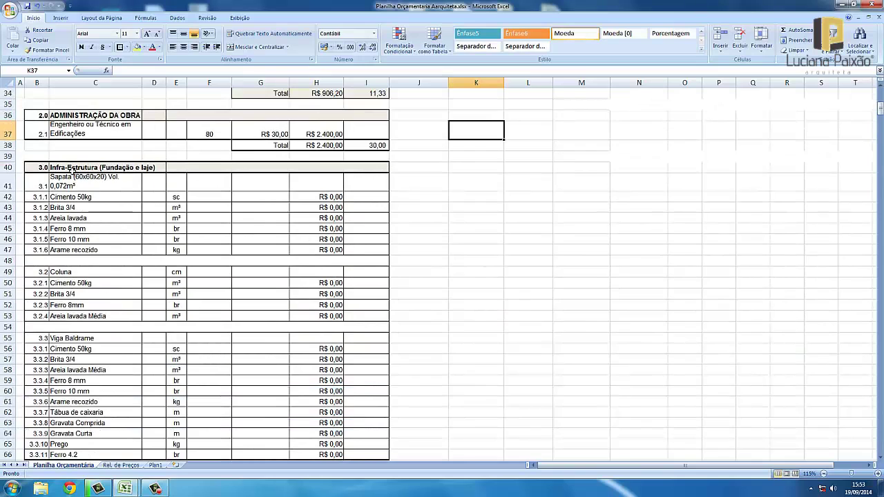
pyautogui.scroll(-2, 222, 196)
pyautogui.scroll(-5, 224, 194)
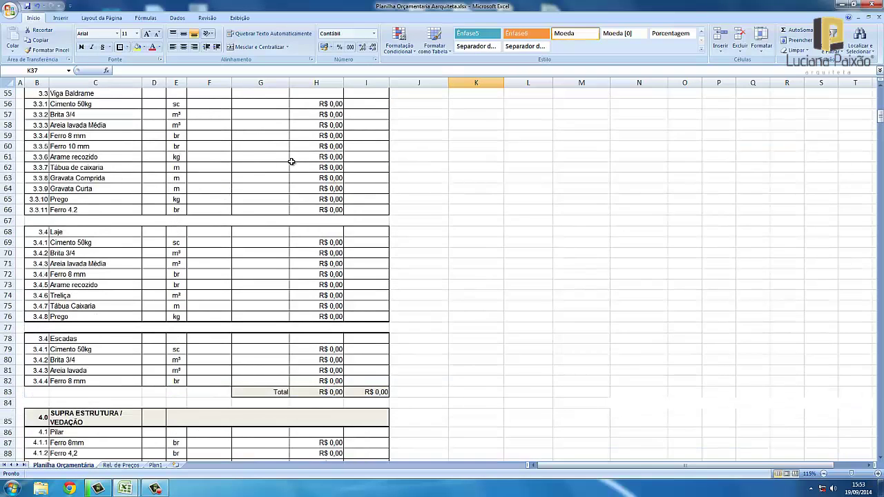
pyautogui.scroll(4, 291, 160)
pyautogui.scroll(3, 267, 151)
pyautogui.click(223, 215)
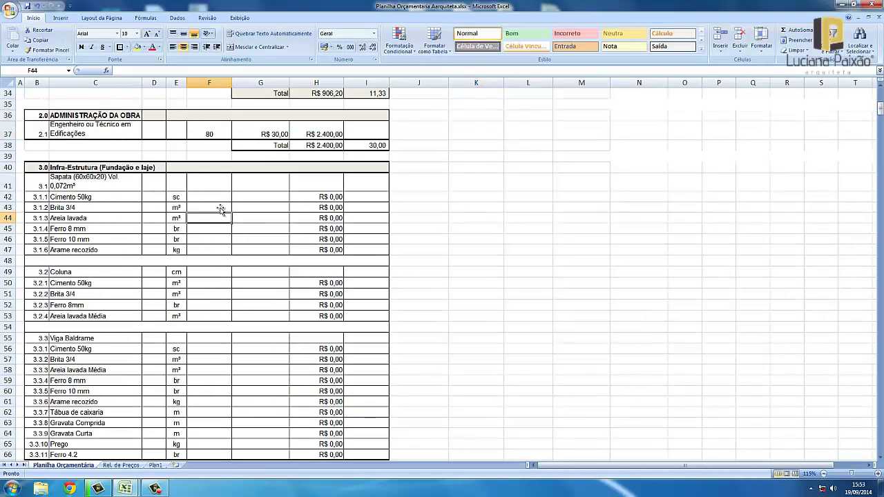
pyautogui.click(273, 227)
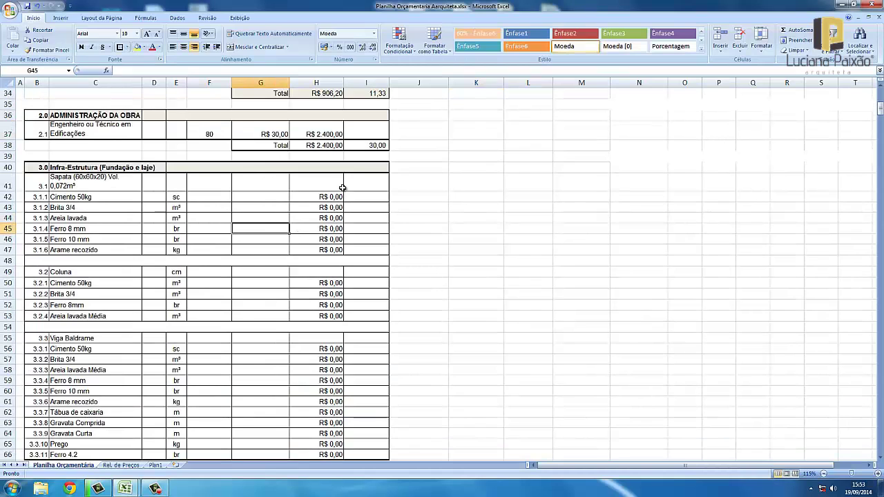
pyautogui.scroll(-5, 325, 254)
pyautogui.scroll(-3, 325, 252)
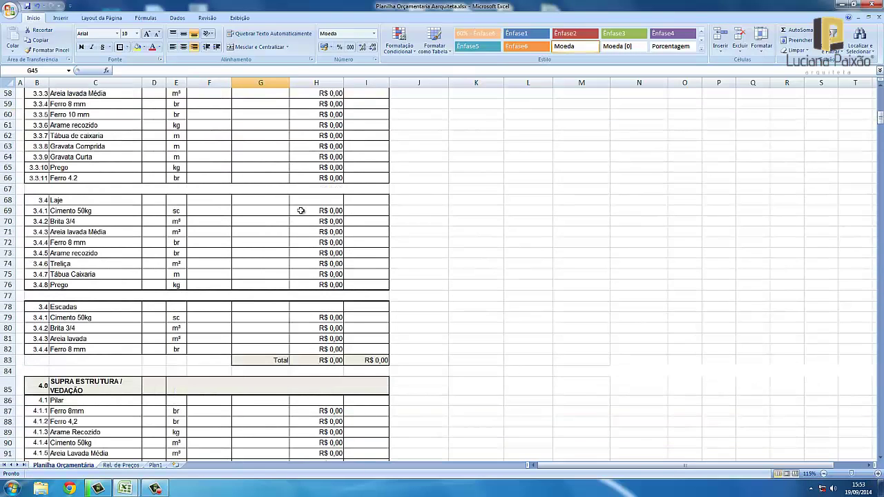
pyautogui.scroll(-4, 321, 246)
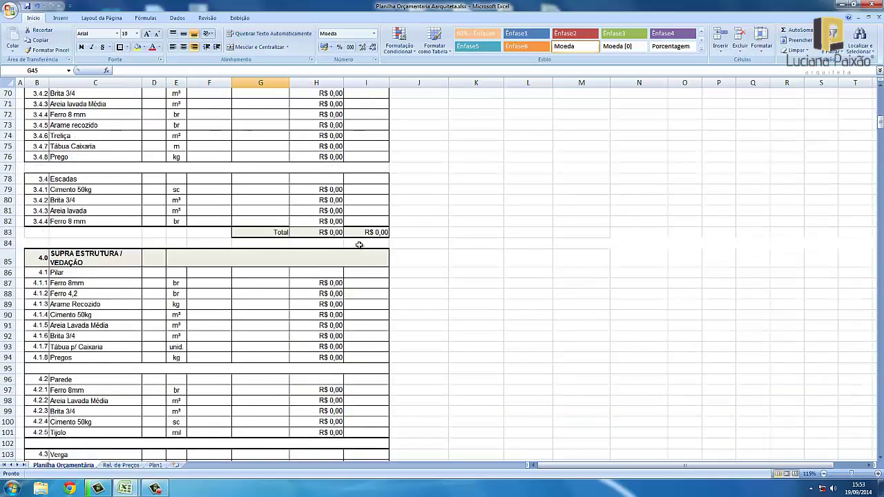
pyautogui.click(361, 234)
pyautogui.scroll(3, 373, 240)
pyautogui.scroll(5, 373, 239)
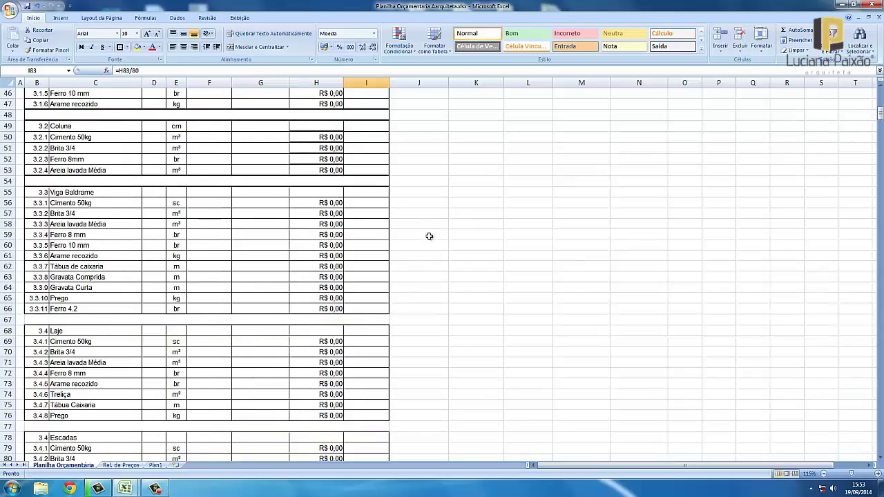
pyautogui.click(429, 237)
pyautogui.scroll(12, 429, 236)
pyautogui.scroll(3, 429, 236)
pyautogui.scroll(-5, 429, 236)
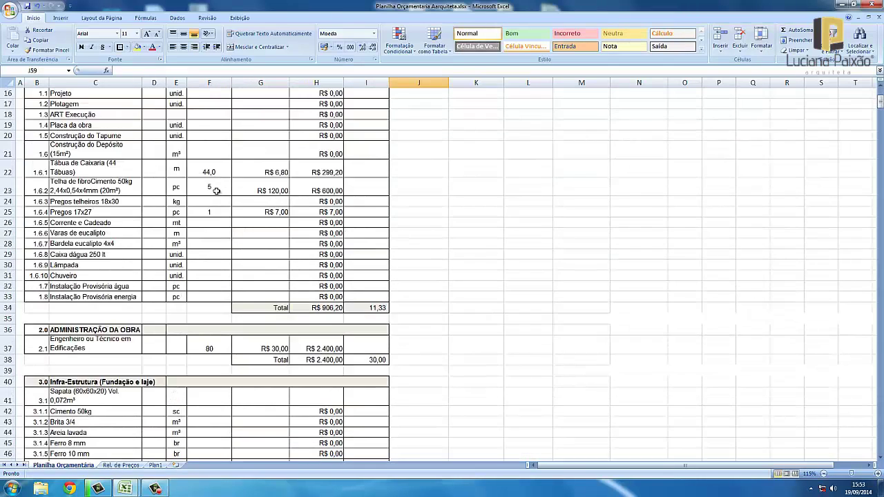
pyautogui.scroll(-1, 351, 231)
pyautogui.scroll(-1, 362, 266)
pyautogui.scroll(3, 136, 200)
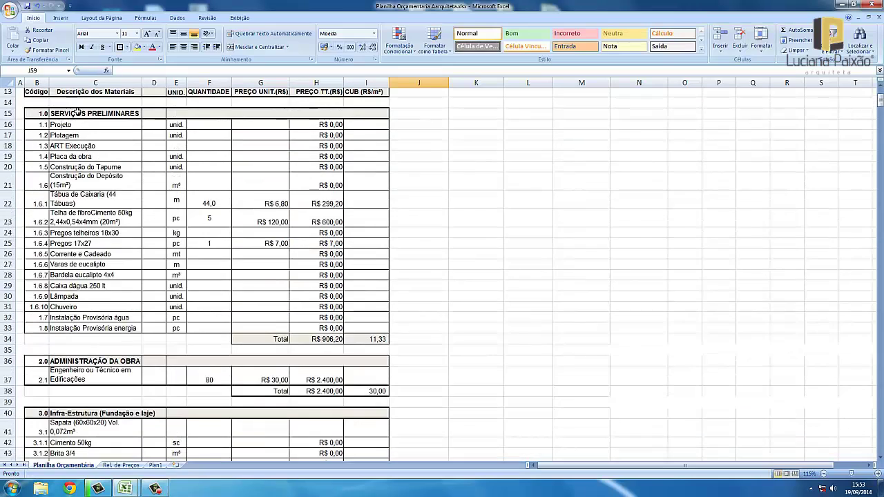
pyautogui.scroll(3, 38, 170)
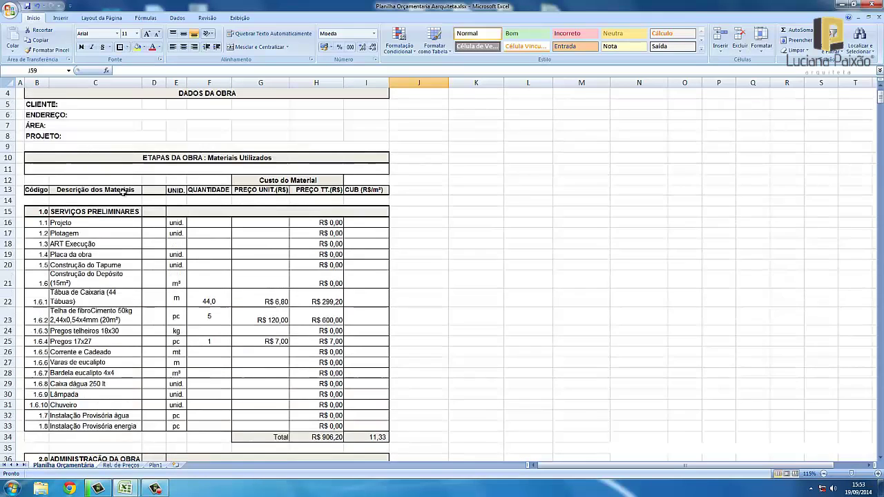
pyautogui.scroll(-1, 274, 256)
pyautogui.scroll(-2, 360, 329)
pyautogui.scroll(-1, 378, 362)
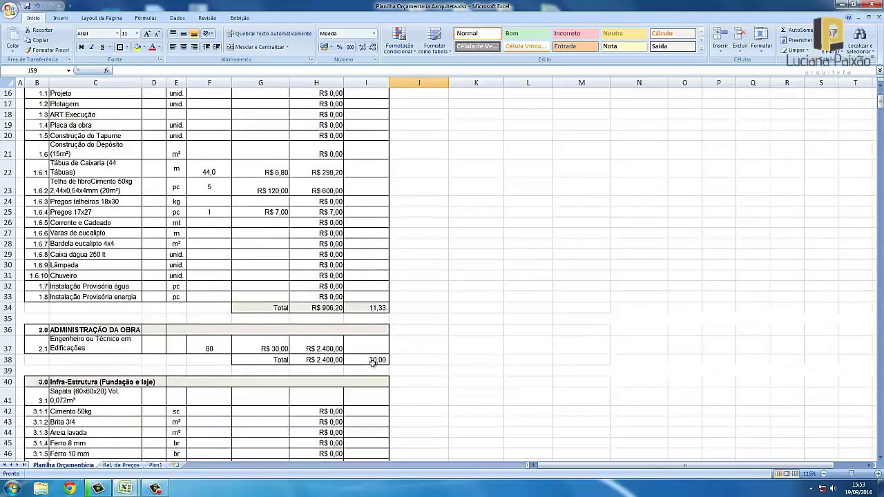
pyautogui.scroll(-2, 345, 324)
pyautogui.scroll(-1, 320, 288)
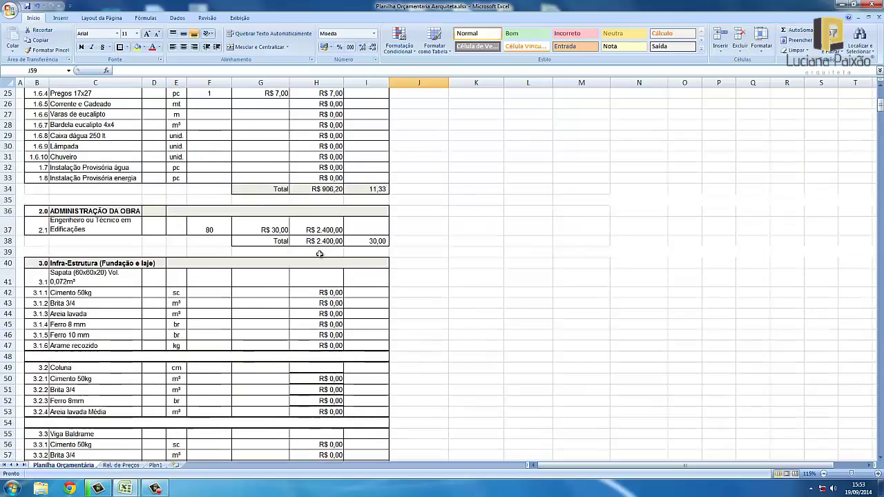
pyautogui.click(374, 241)
pyautogui.scroll(8, 374, 241)
pyautogui.scroll(-5, 428, 241)
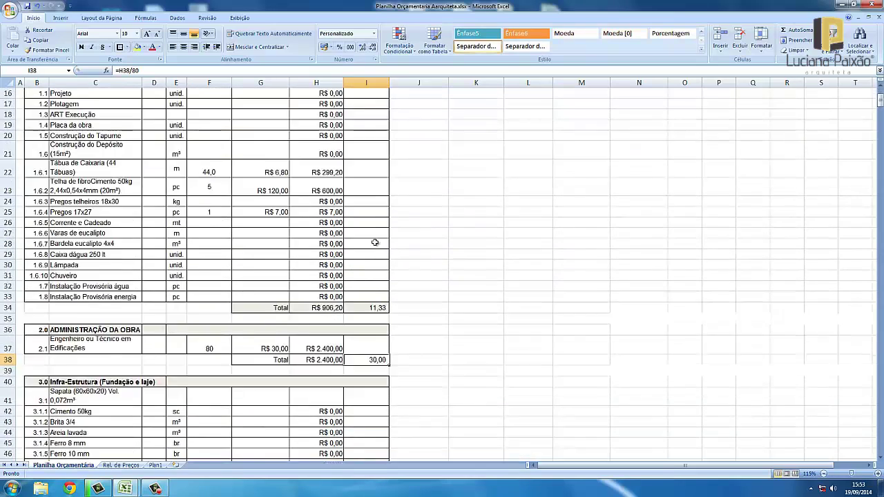
pyautogui.scroll(-6, 387, 241)
pyautogui.scroll(-5, 386, 244)
pyautogui.scroll(-5, 386, 243)
pyautogui.scroll(-12, 386, 244)
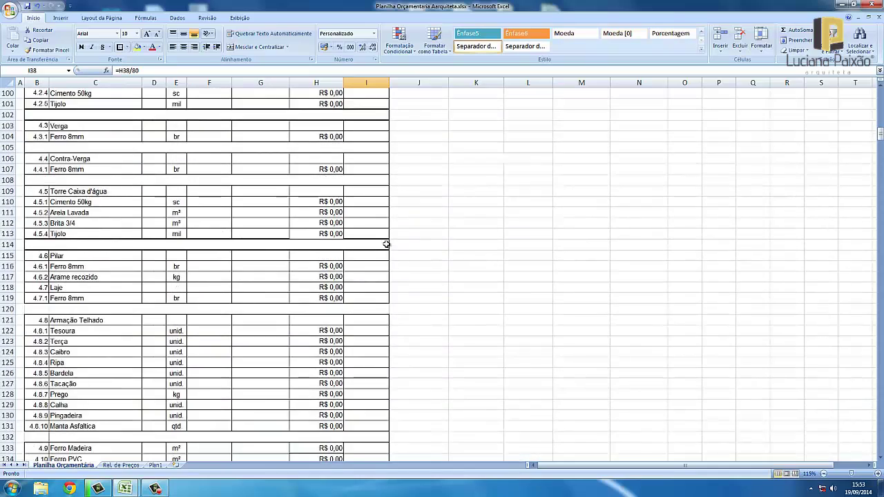
pyautogui.scroll(-6, 386, 244)
pyautogui.scroll(-5, 386, 244)
pyautogui.scroll(-1, 111, 145)
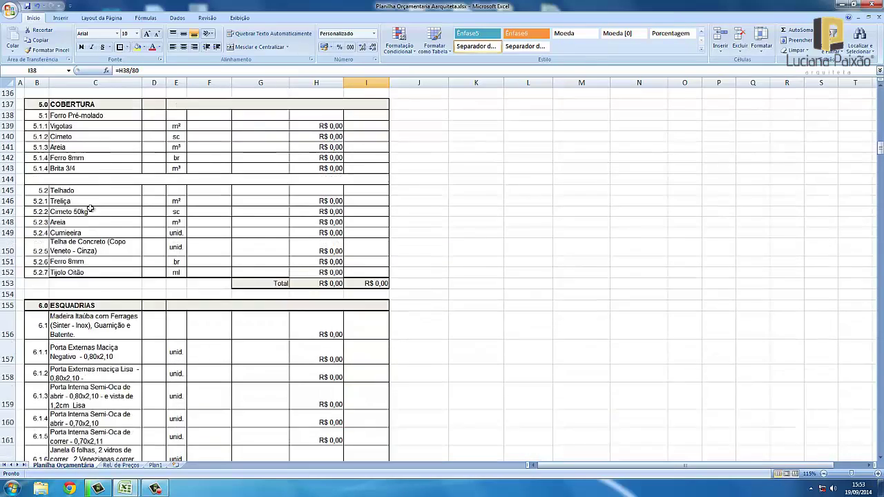
pyautogui.scroll(-8, 118, 172)
pyautogui.scroll(-5, 118, 204)
pyautogui.scroll(4, 88, 209)
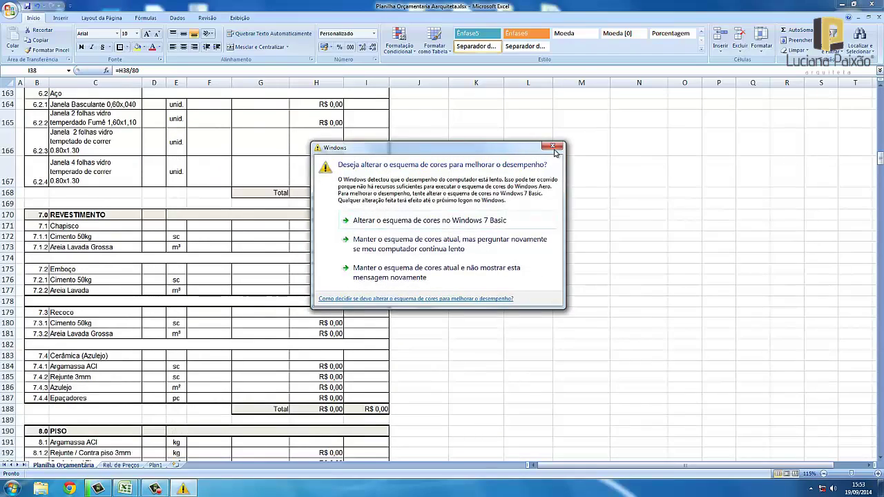
pyautogui.click(554, 148)
pyautogui.scroll(-2, 211, 215)
pyautogui.scroll(-7, 211, 215)
pyautogui.scroll(-4, 211, 214)
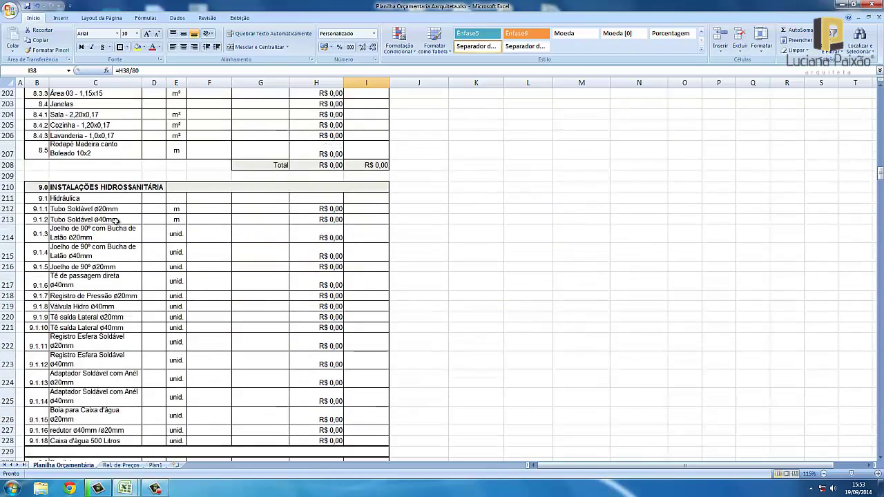
pyautogui.scroll(-3, 147, 271)
pyautogui.scroll(-5, 149, 270)
pyautogui.scroll(-4, 149, 270)
pyautogui.scroll(-4, 149, 270)
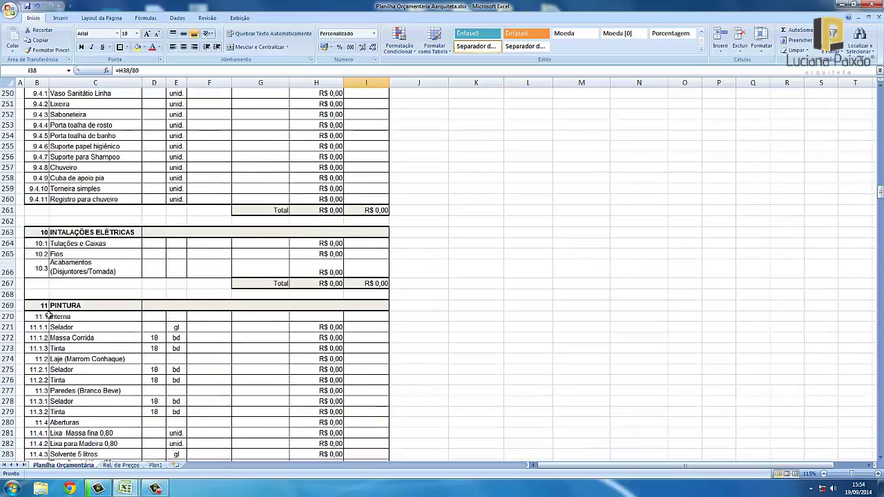
pyautogui.scroll(-4, 128, 301)
pyautogui.scroll(-2, 216, 177)
pyautogui.scroll(-2, 216, 179)
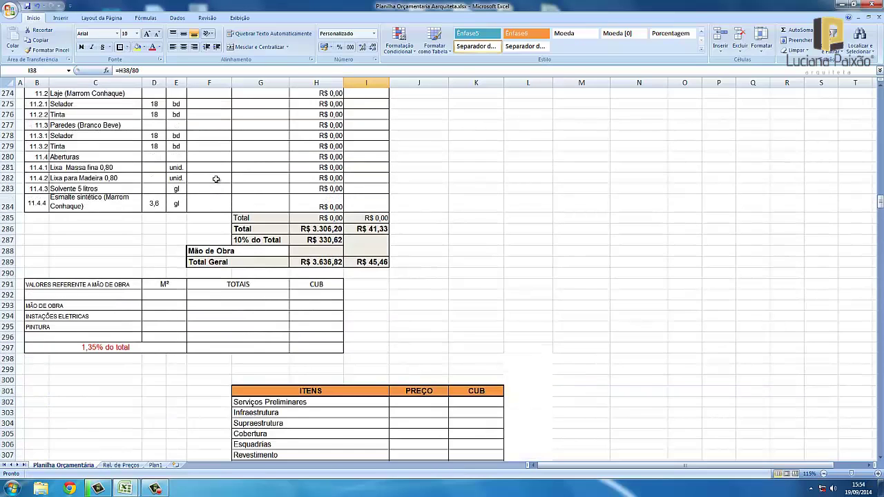
pyautogui.scroll(3, 213, 177)
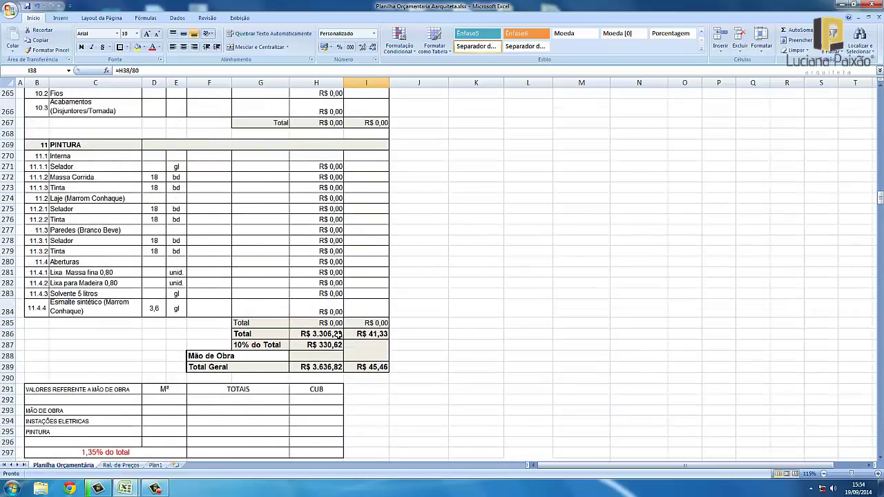
pyautogui.click(312, 335)
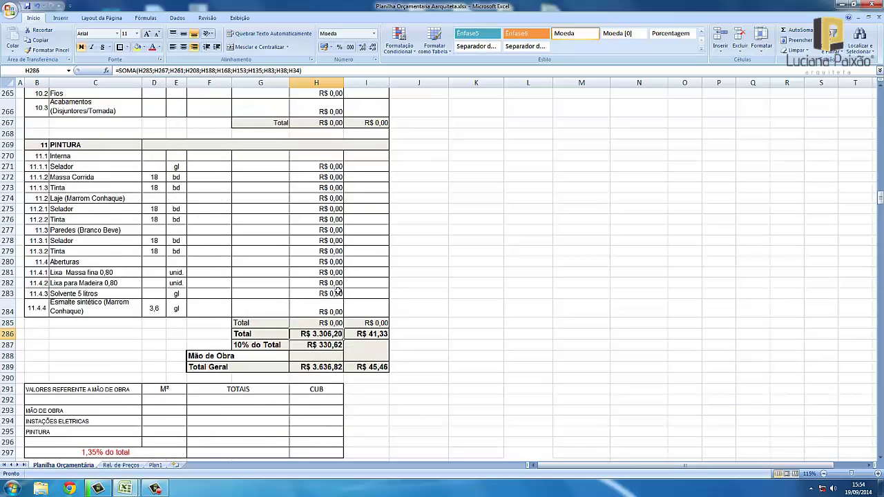
pyautogui.doubleClick(334, 333)
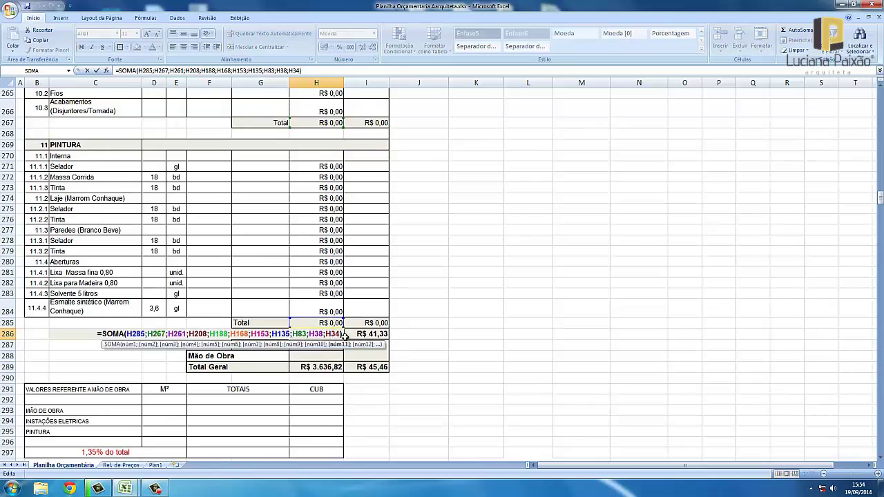
pyautogui.press('Escape')
pyautogui.doubleClick(325, 333)
pyautogui.scroll(3, 329, 321)
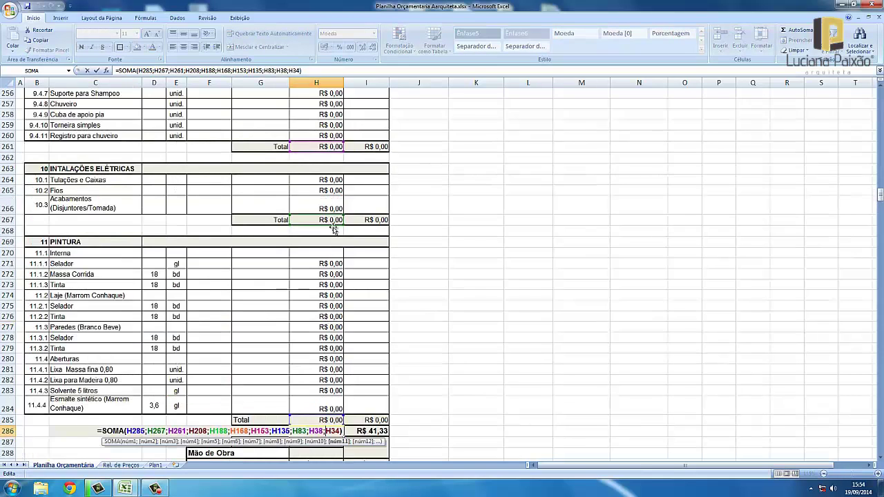
pyautogui.scroll(3, 330, 240)
pyautogui.scroll(3, 330, 240)
pyautogui.scroll(5, 332, 232)
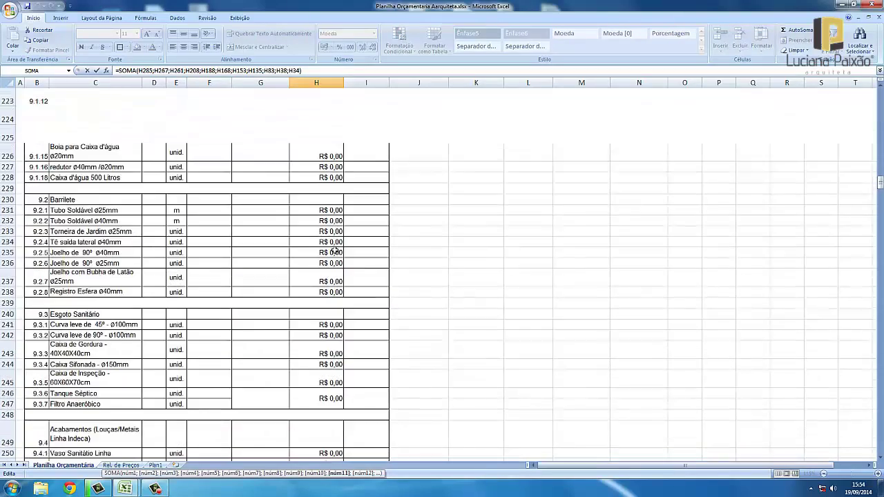
pyautogui.scroll(4, 332, 228)
pyautogui.scroll(3, 334, 225)
pyautogui.scroll(4, 335, 242)
pyautogui.scroll(7, 338, 259)
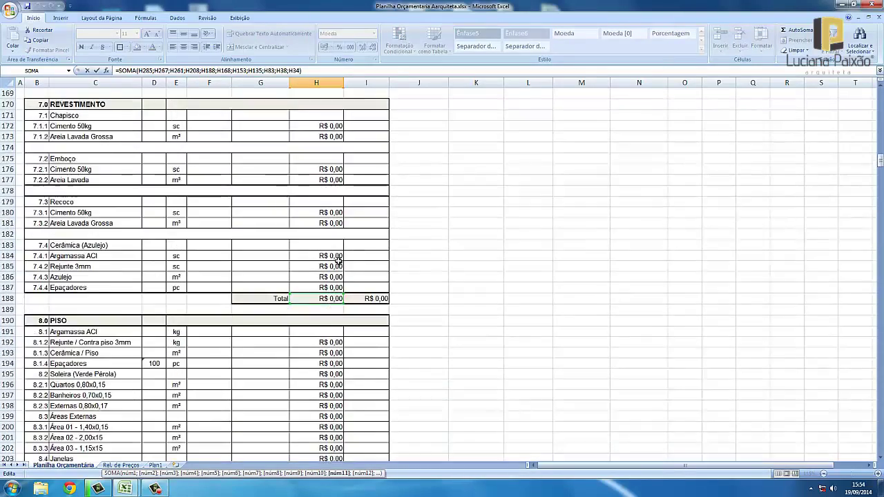
pyautogui.scroll(7, 338, 259)
pyautogui.scroll(5, 339, 259)
pyautogui.scroll(6, 341, 257)
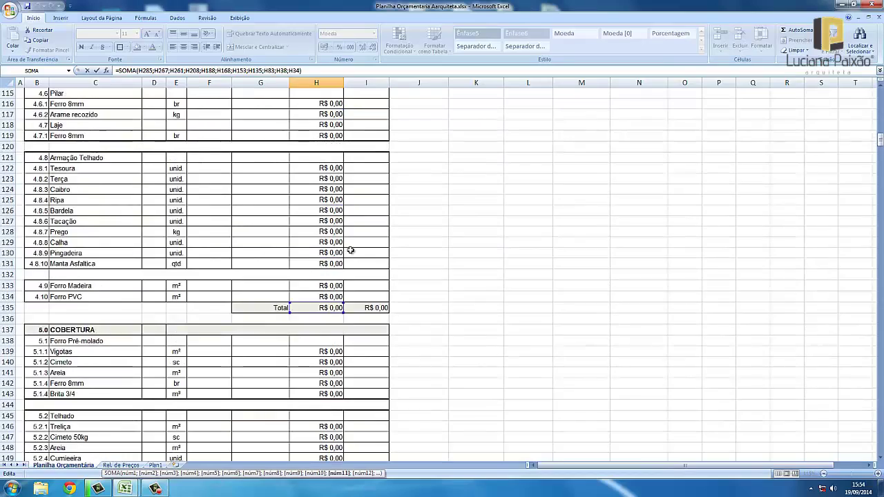
pyautogui.scroll(8, 347, 250)
pyautogui.scroll(2, 351, 250)
pyautogui.scroll(7, 345, 250)
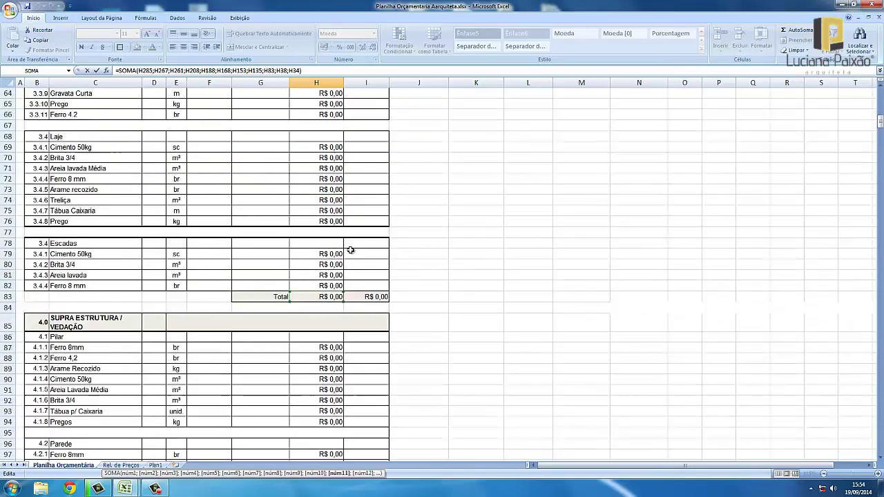
pyautogui.scroll(4, 345, 250)
pyautogui.scroll(-4, 276, 248)
pyautogui.scroll(4, 348, 290)
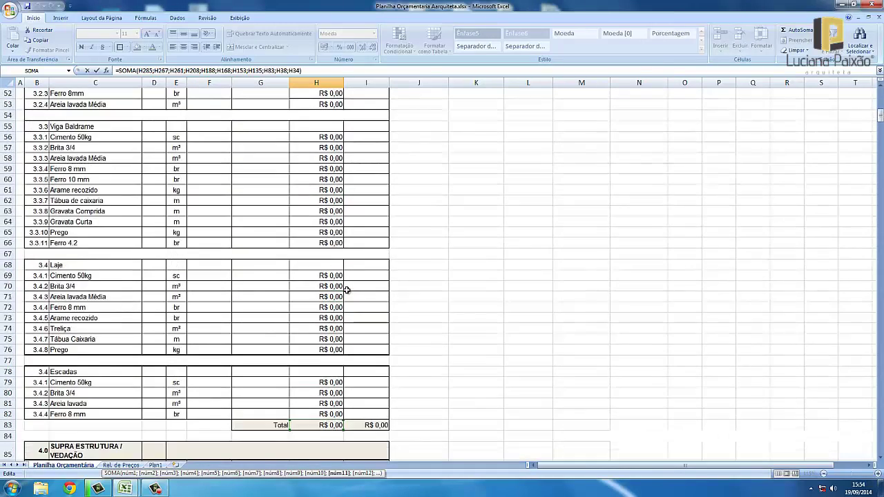
pyautogui.scroll(4, 349, 291)
pyautogui.scroll(5, 346, 291)
pyautogui.scroll(1, 347, 291)
pyautogui.scroll(4, 342, 276)
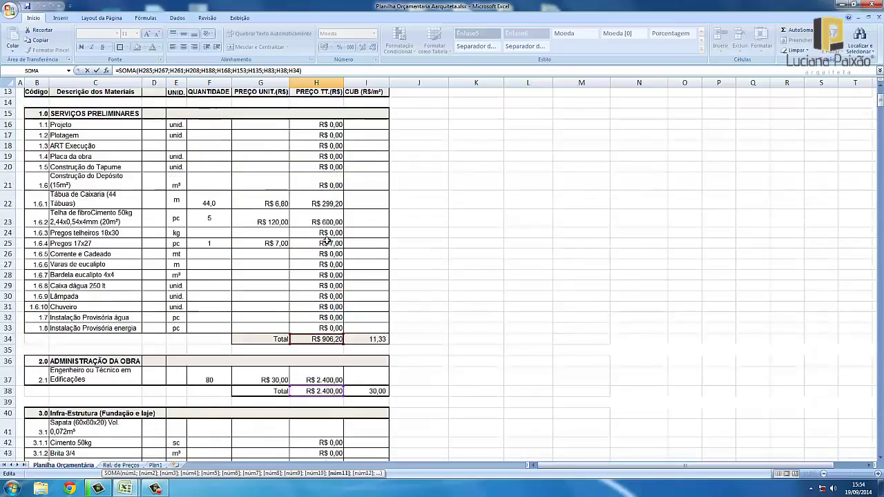
pyautogui.scroll(3, 334, 262)
pyautogui.scroll(-6, 327, 239)
pyautogui.scroll(-6, 327, 239)
pyautogui.scroll(-11, 322, 239)
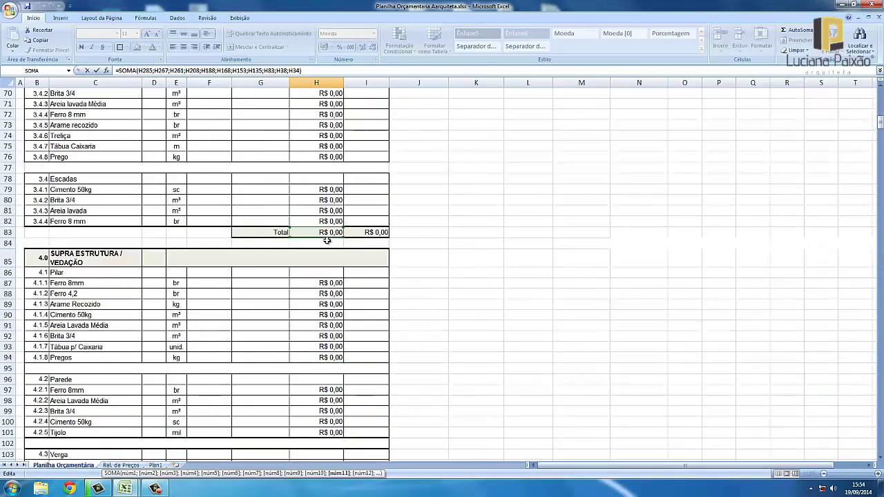
pyautogui.scroll(-11, 325, 231)
pyautogui.scroll(-7, 402, 261)
pyautogui.press('Return')
pyautogui.scroll(-6, 400, 259)
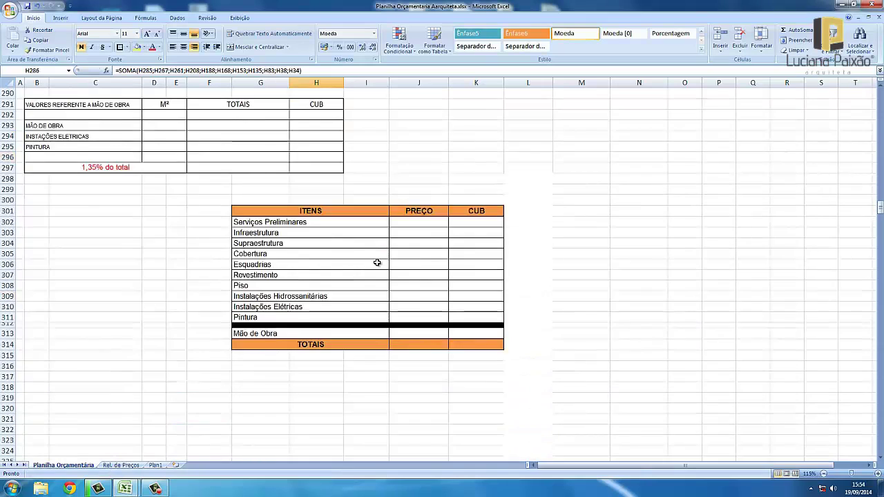
pyautogui.scroll(8, 376, 263)
pyautogui.click(456, 333)
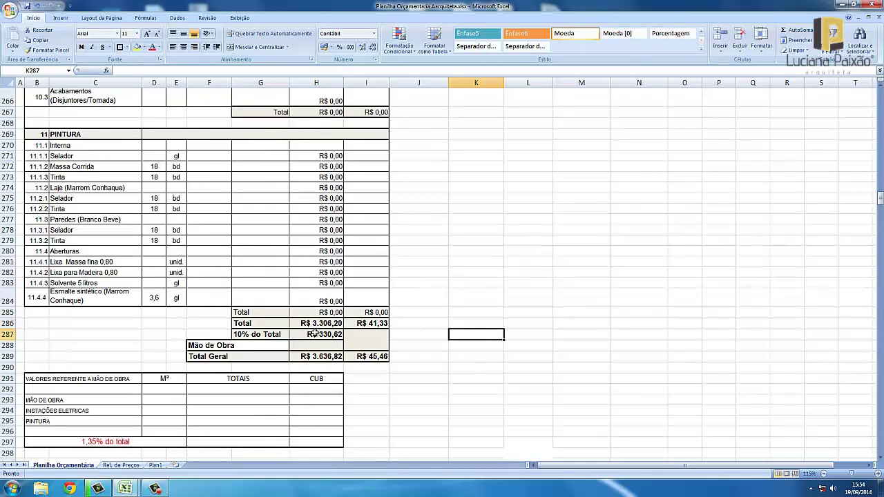
pyautogui.click(321, 336)
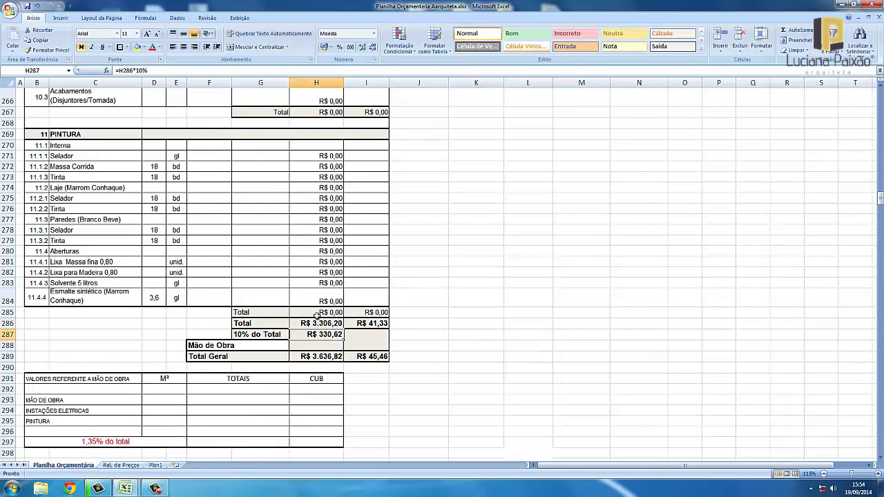
pyautogui.click(326, 323)
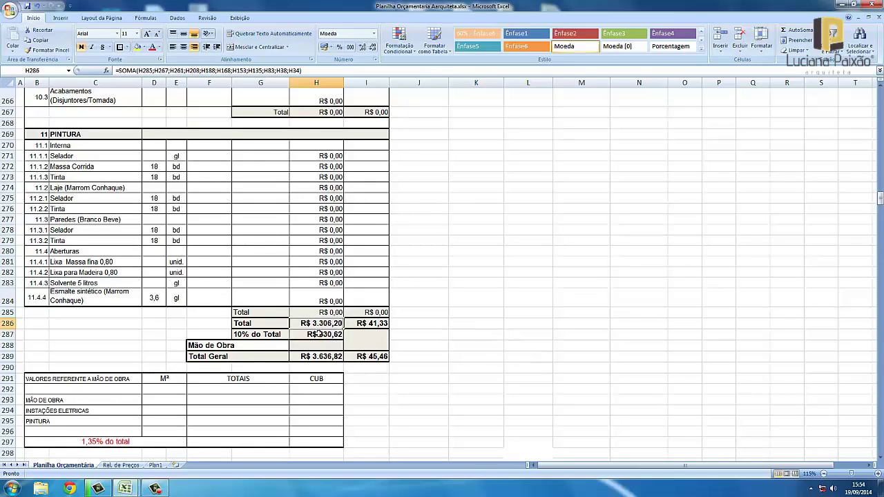
pyautogui.doubleClick(319, 325)
pyautogui.press('Escape')
pyautogui.scroll(-1, 332, 293)
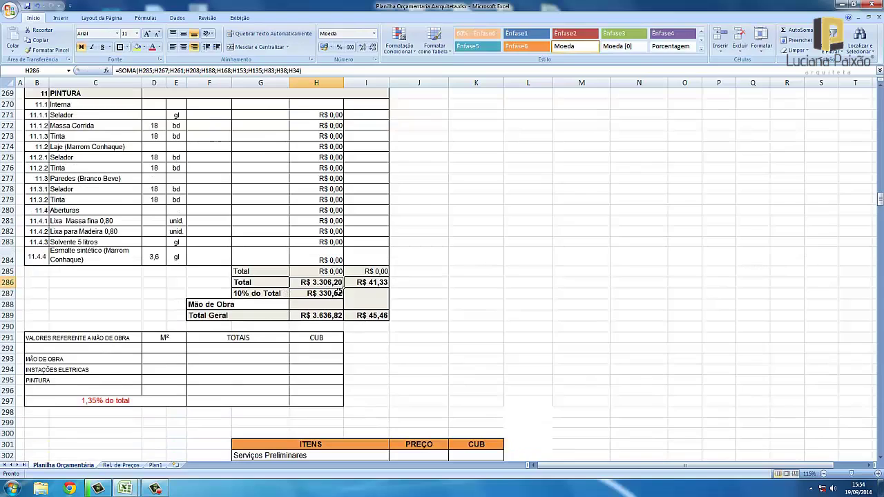
pyautogui.click(324, 294)
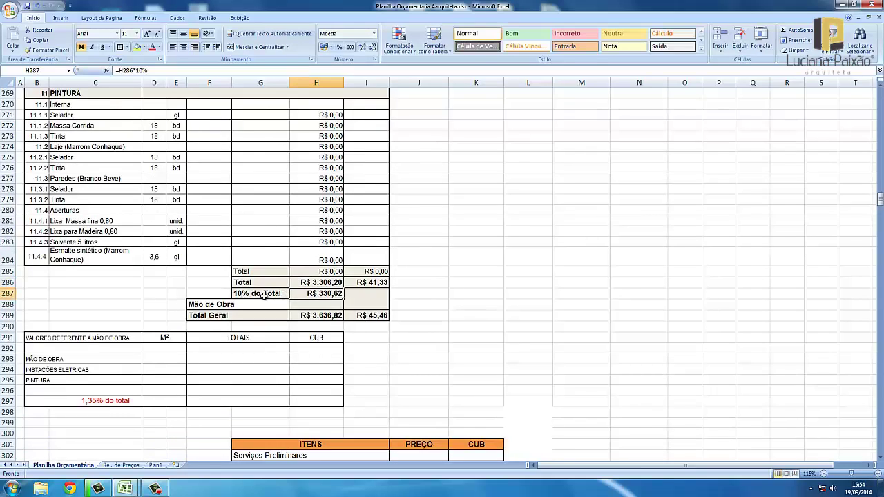
pyautogui.click(324, 283)
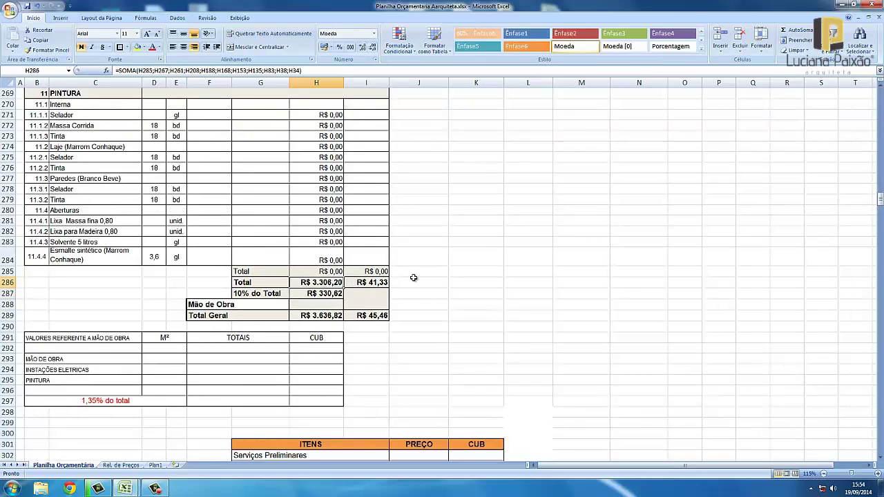
pyautogui.click(413, 279)
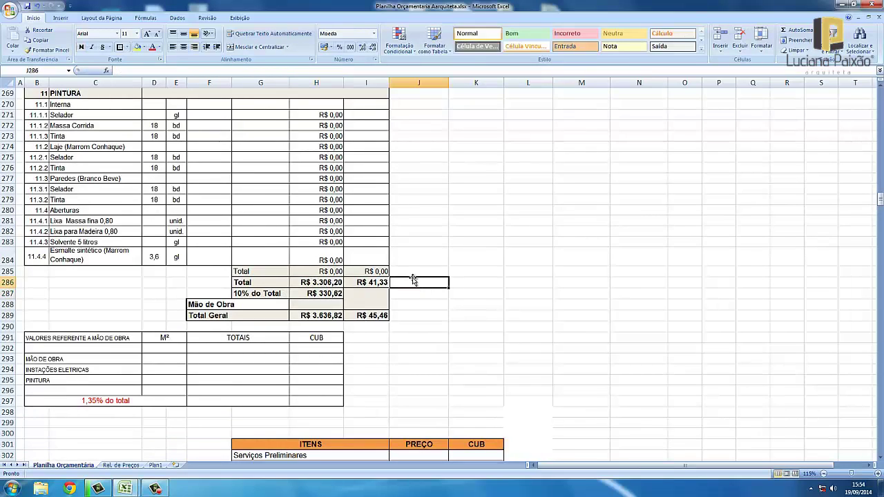
pyautogui.click(474, 283)
pyautogui.click(330, 314)
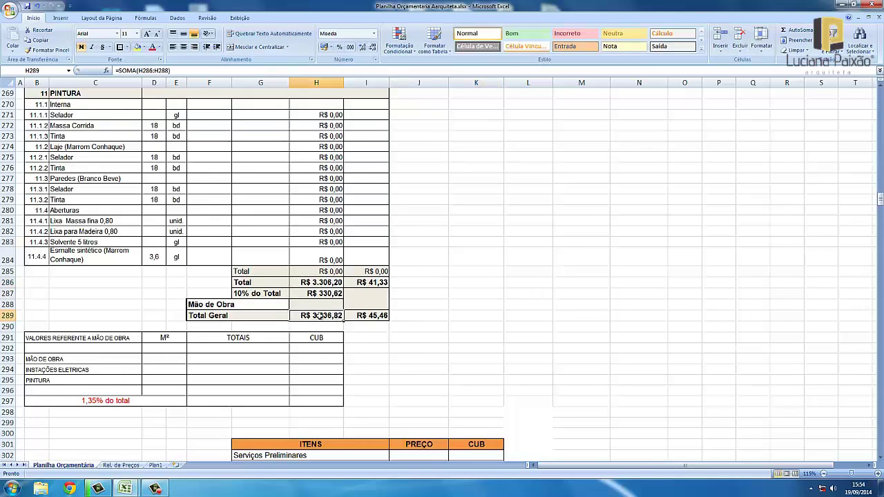
pyautogui.click(474, 298)
pyautogui.click(373, 319)
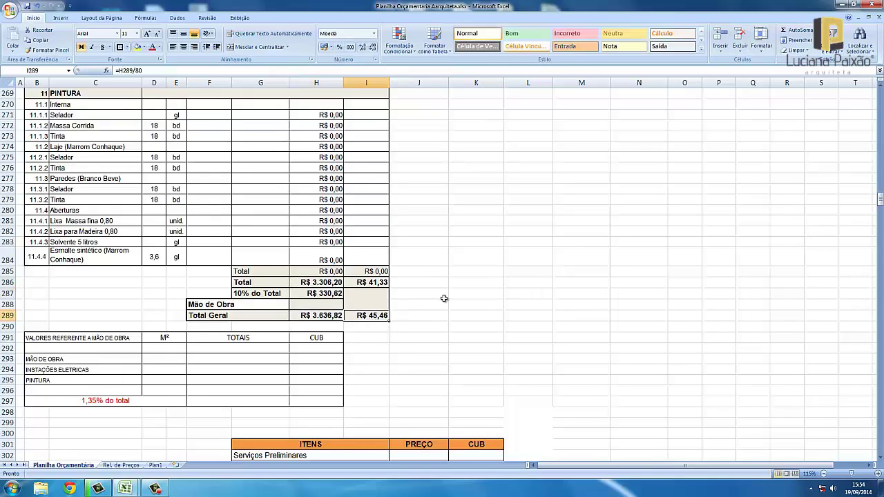
pyautogui.click(472, 291)
pyautogui.click(375, 316)
pyautogui.click(428, 315)
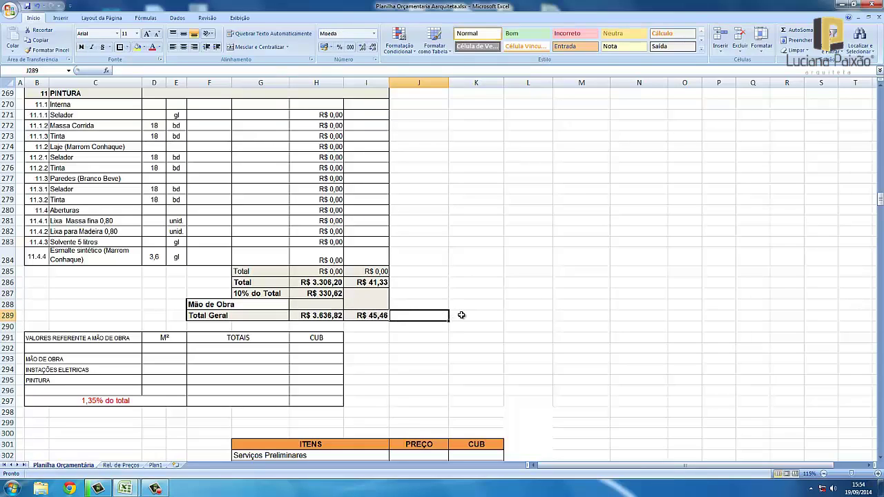
pyautogui.click(462, 315)
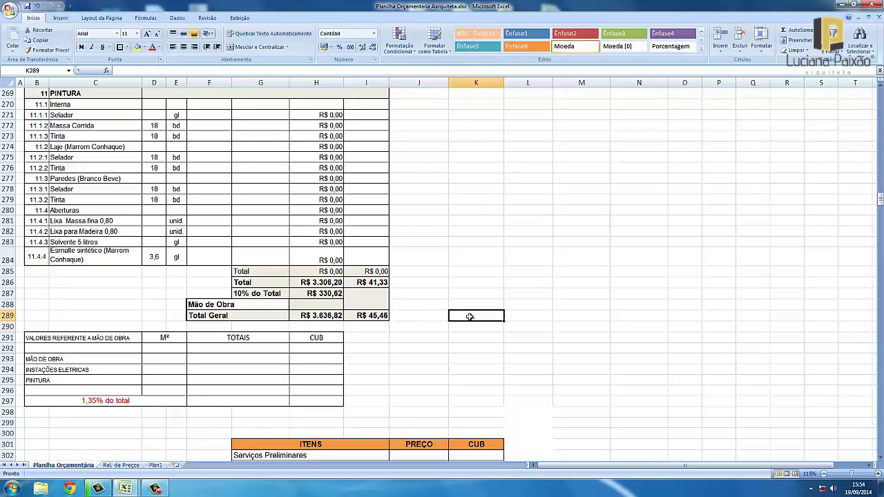
# Check the electrical and Mão de Obra TOTAIS and Total Geral, then show the workbook thumbnails.
pyautogui.scroll(-1, 287, 314)
pyautogui.click(227, 333)
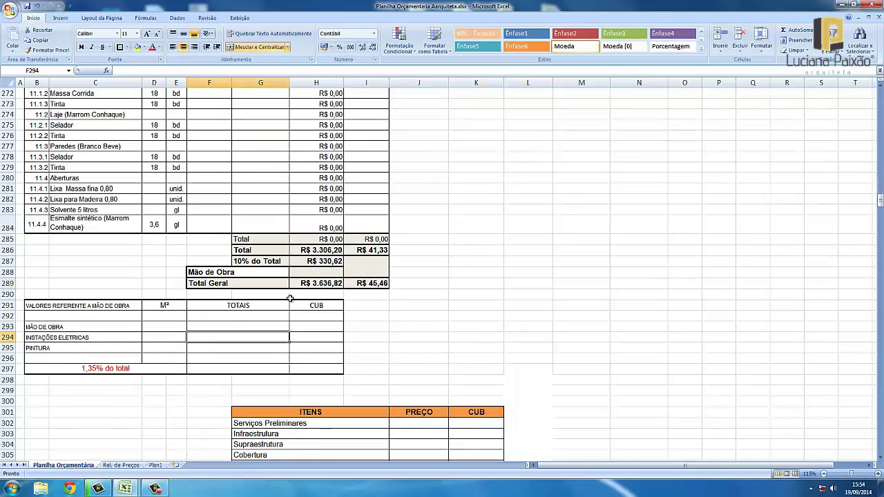
pyautogui.click(330, 285)
pyautogui.click(208, 328)
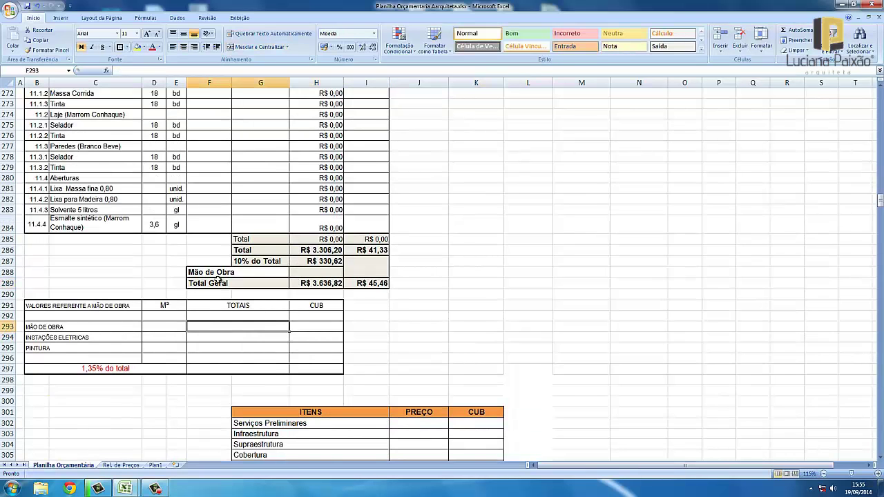
pyautogui.scroll(2, 111, 163)
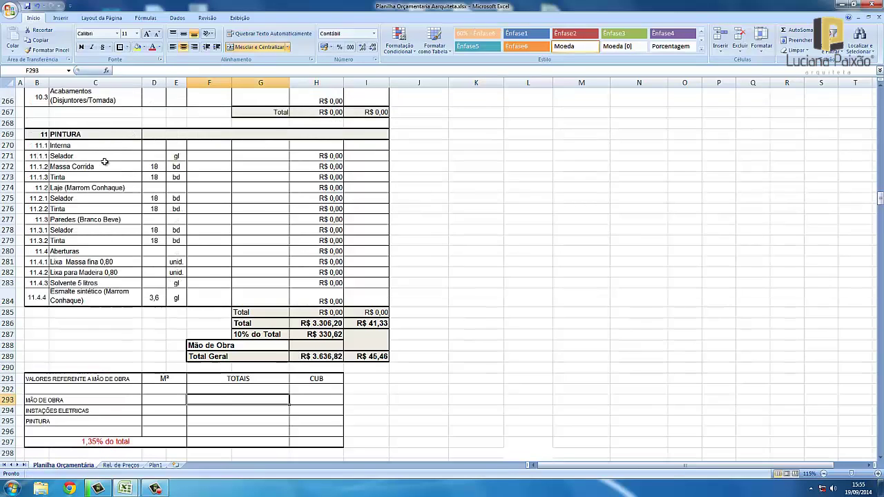
pyautogui.scroll(-3, 173, 162)
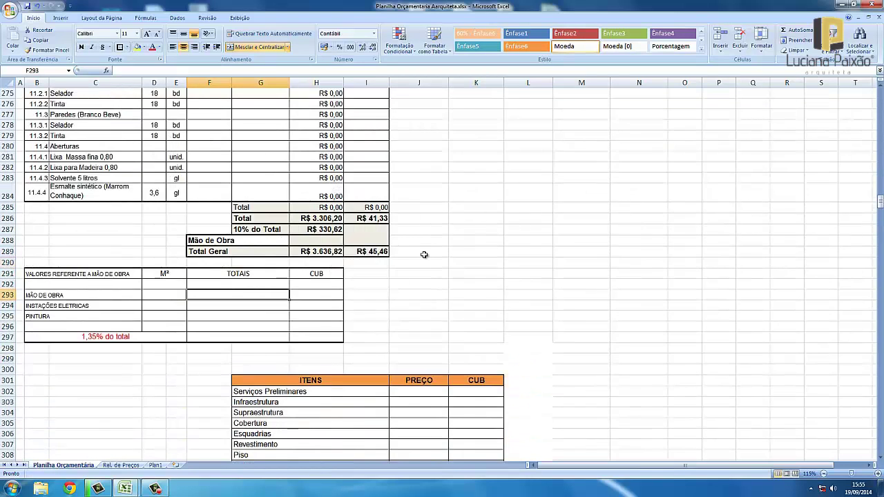
pyautogui.scroll(-2, 331, 339)
pyautogui.scroll(-1, 395, 300)
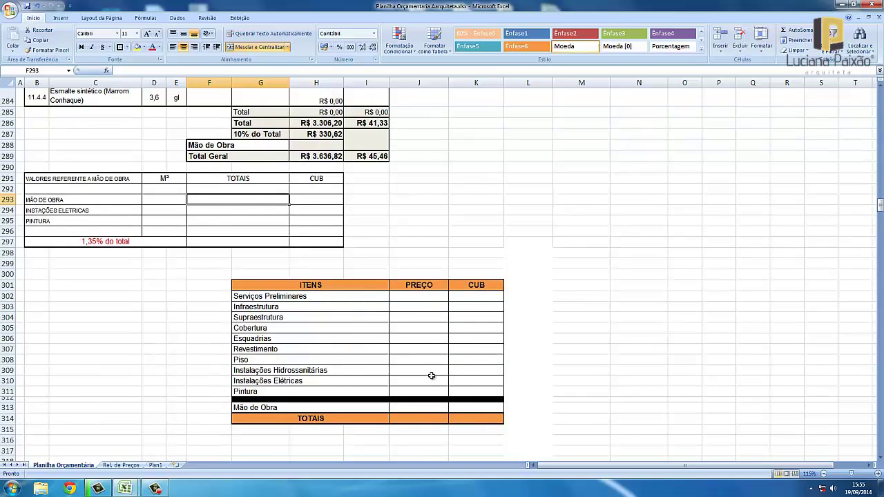
pyautogui.scroll(2, 431, 375)
pyautogui.scroll(2, 429, 370)
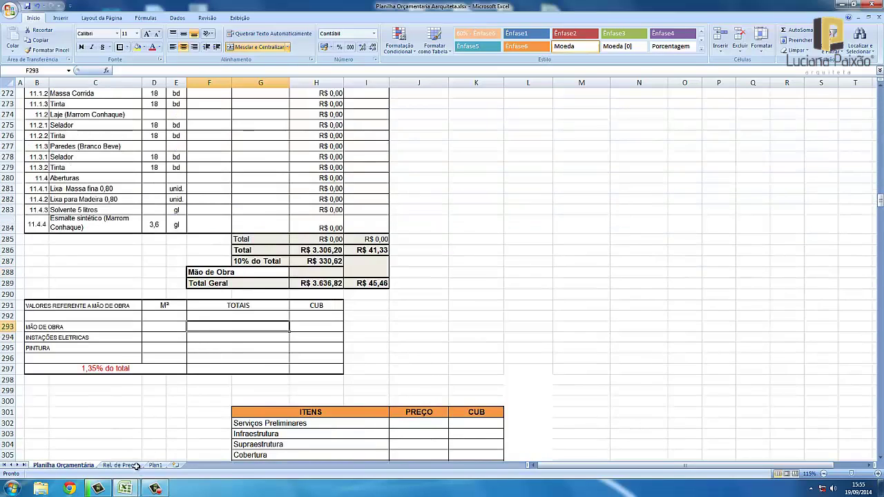
pyautogui.click(127, 489)
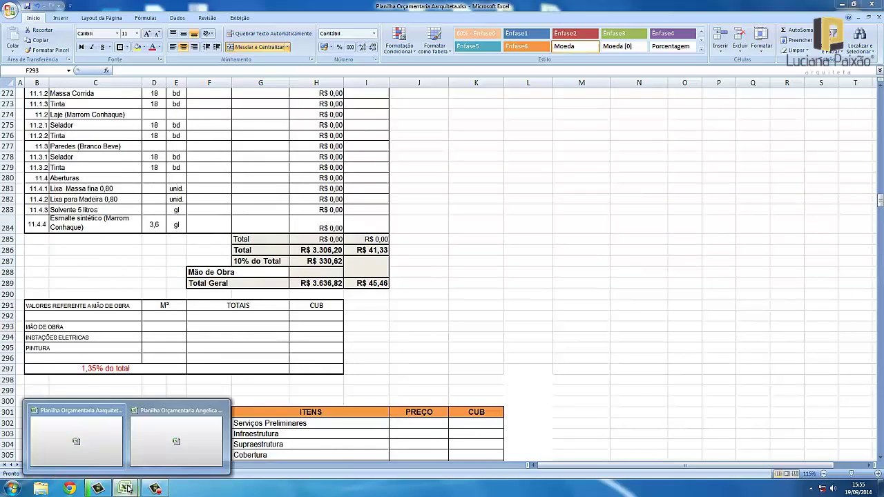
# Bring the filled example workbook forward and inspect the 1307,65 value in K6.
pyautogui.click(157, 444)
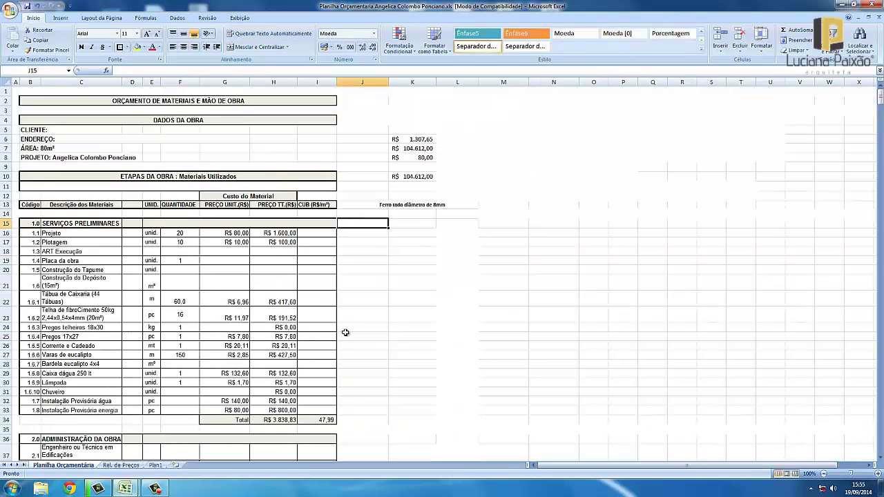
pyautogui.scroll(-1, 351, 239)
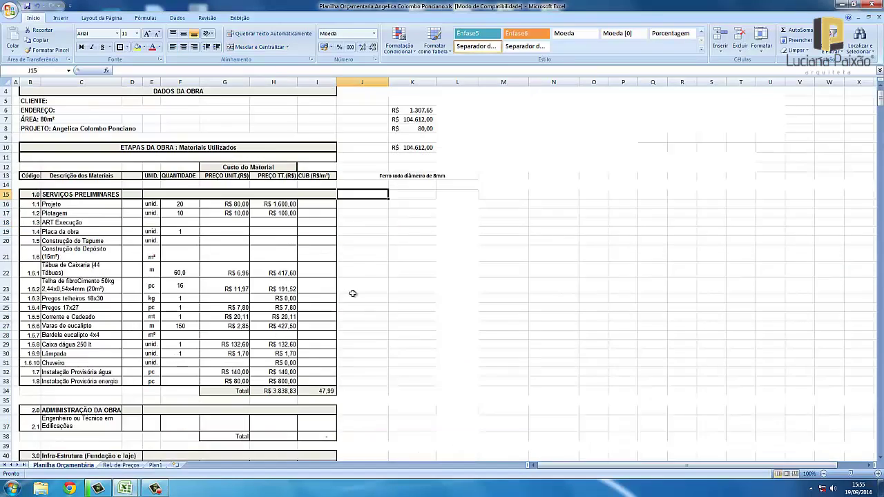
pyautogui.scroll(-2, 351, 239)
pyautogui.scroll(3, 351, 239)
pyautogui.scroll(-1, 403, 242)
pyautogui.scroll(1, 401, 257)
pyautogui.click(418, 139)
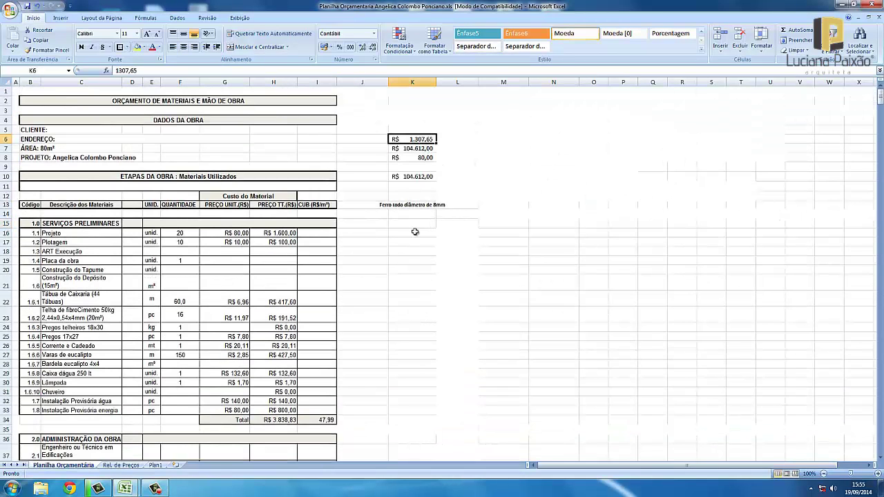
pyautogui.click(399, 276)
pyautogui.click(405, 140)
# Inspect the example's CUB formula dividing H34 by 80.
pyautogui.scroll(-2, 361, 240)
pyautogui.scroll(-3, 362, 239)
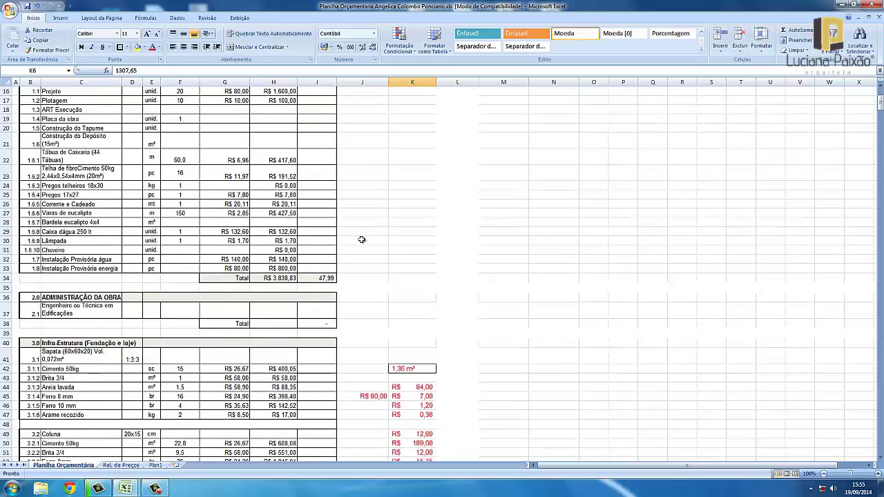
pyautogui.scroll(4, 361, 240)
pyautogui.click(362, 239)
pyautogui.scroll(-4, 324, 281)
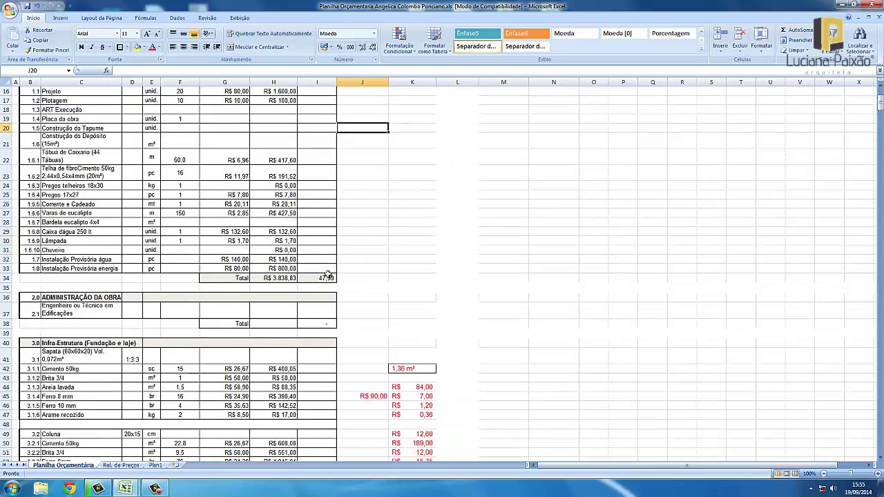
pyautogui.scroll(-3, 327, 276)
pyautogui.click(333, 175)
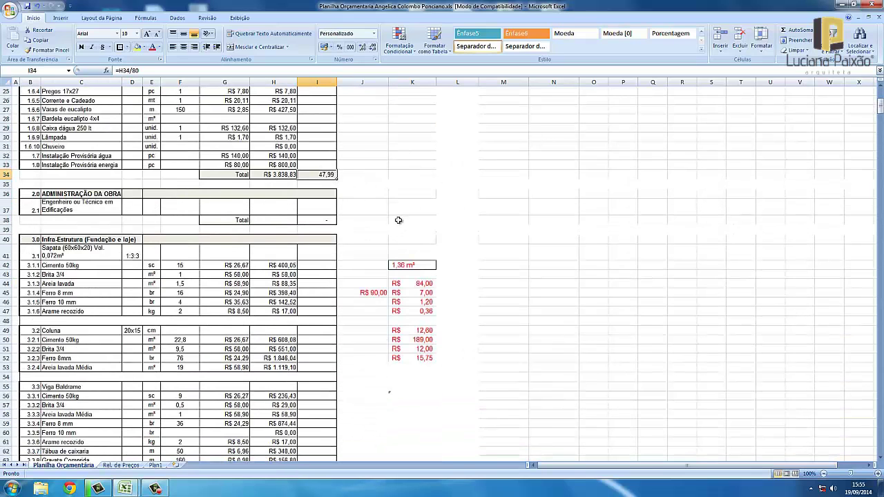
# Scroll through the example's budget sections down to the PINTURA totals.
pyautogui.scroll(-4, 428, 235)
pyautogui.scroll(-10, 442, 245)
pyautogui.scroll(-7, 411, 252)
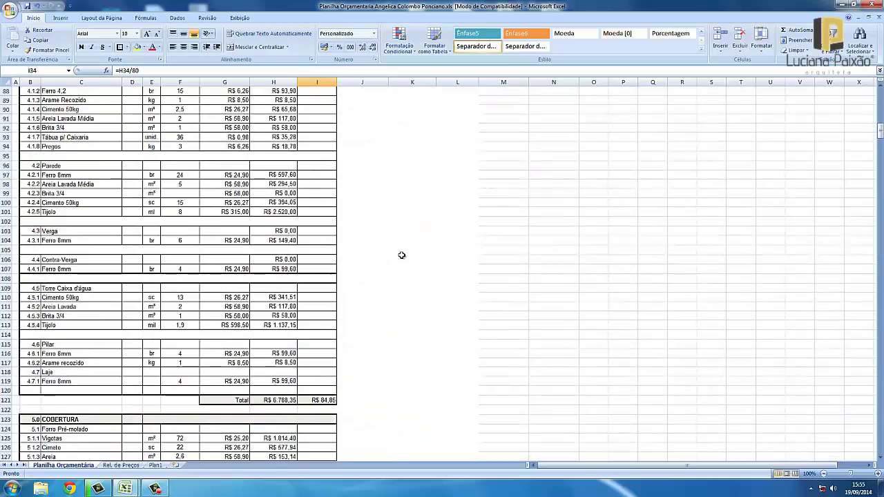
pyautogui.scroll(-10, 393, 269)
pyautogui.scroll(-10, 387, 286)
pyautogui.scroll(-10, 387, 286)
pyautogui.scroll(-10, 386, 290)
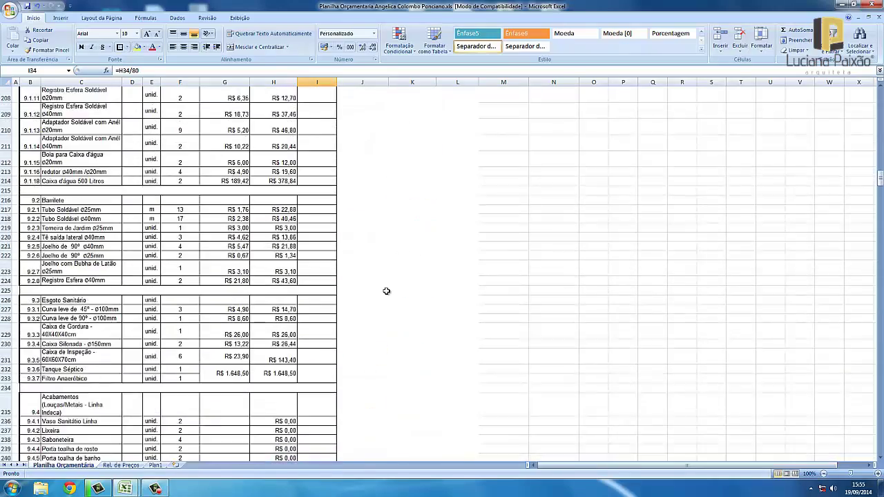
pyautogui.scroll(-13, 386, 290)
pyautogui.scroll(-9, 387, 290)
pyautogui.scroll(4, 386, 291)
pyautogui.scroll(2, 386, 291)
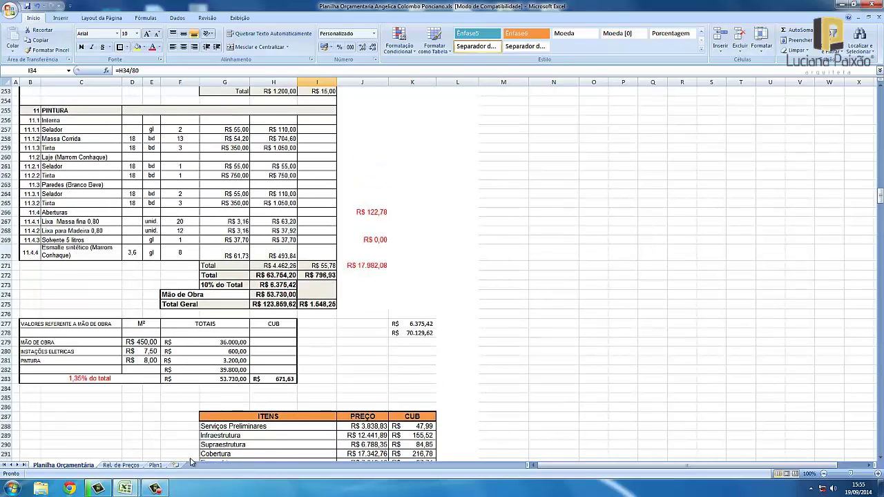
pyautogui.click(156, 489)
pyautogui.click(835, 442)
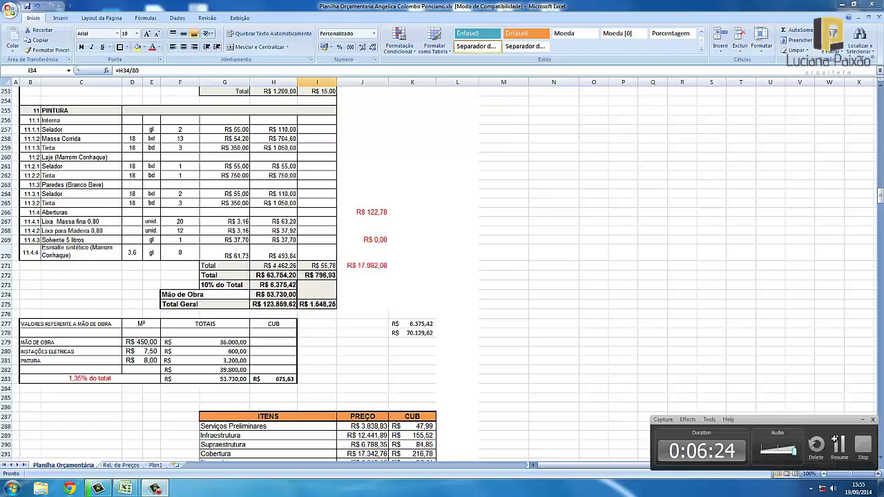
pyautogui.click(835, 442)
pyautogui.scroll(1, 276, 234)
pyautogui.scroll(2, 183, 172)
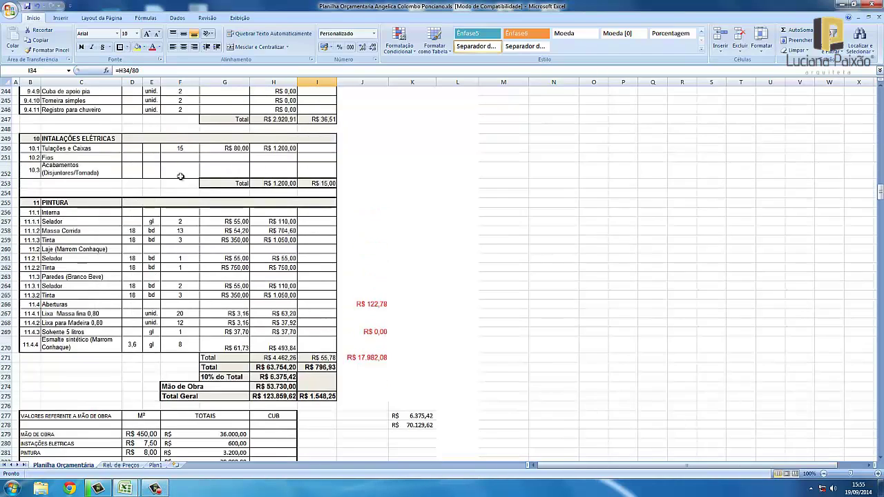
pyautogui.scroll(4, 183, 174)
pyautogui.scroll(5, 121, 159)
pyautogui.scroll(4, 177, 154)
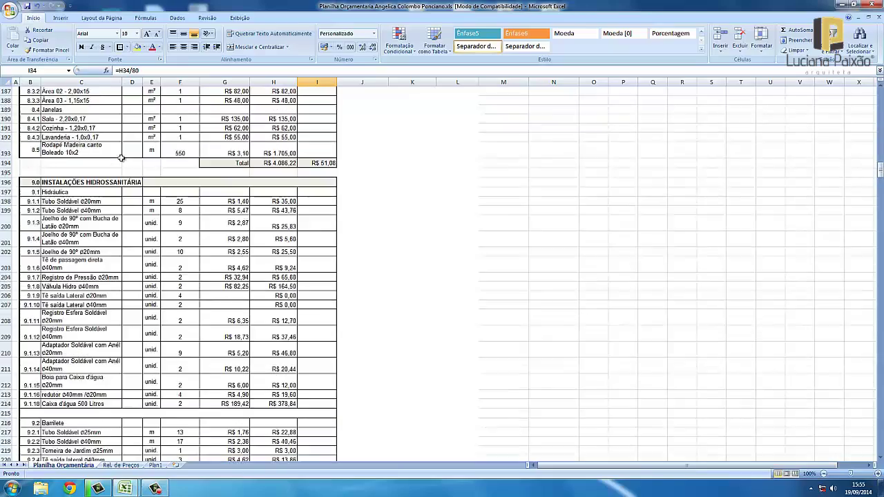
pyautogui.scroll(-5, 177, 154)
pyautogui.scroll(-3, 375, 184)
pyautogui.scroll(6, 376, 187)
pyautogui.scroll(-4, 373, 187)
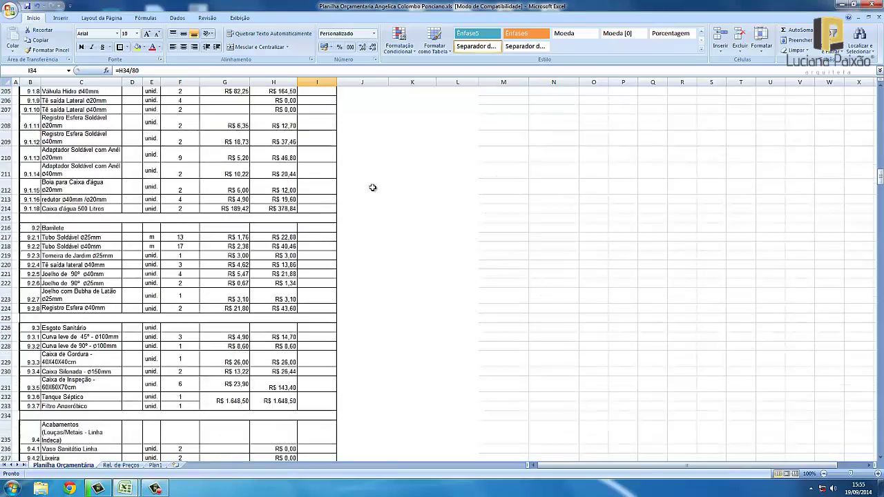
pyautogui.scroll(-5, 372, 187)
pyautogui.scroll(-5, 372, 187)
pyautogui.scroll(7, 350, 100)
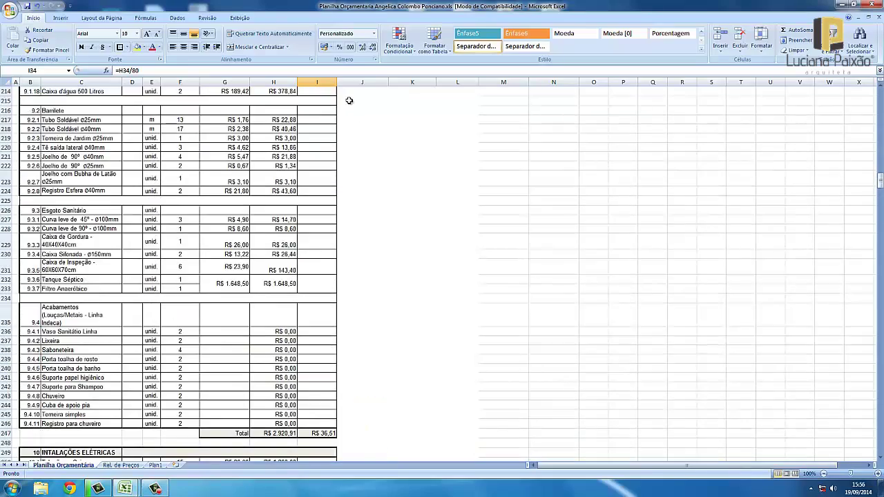
pyautogui.scroll(-3, 348, 99)
pyautogui.scroll(-5, 349, 107)
pyautogui.scroll(-2, 352, 113)
pyautogui.scroll(-4, 351, 110)
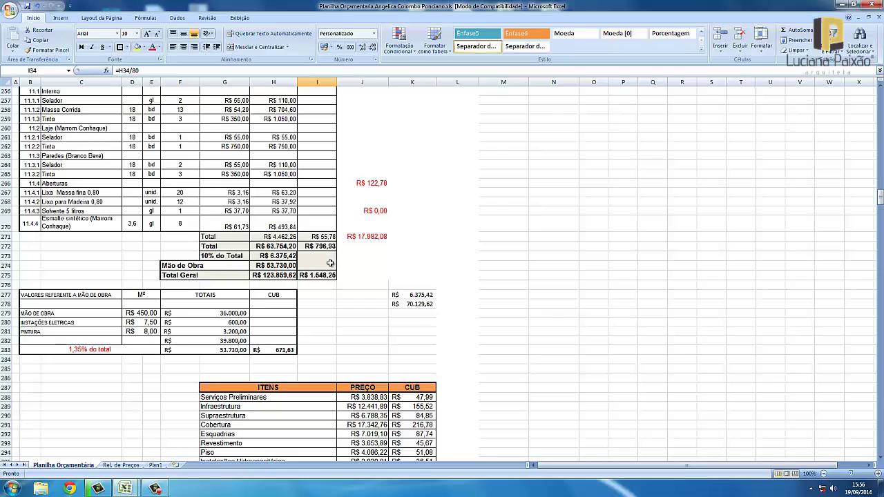
pyautogui.click(331, 275)
pyautogui.click(401, 262)
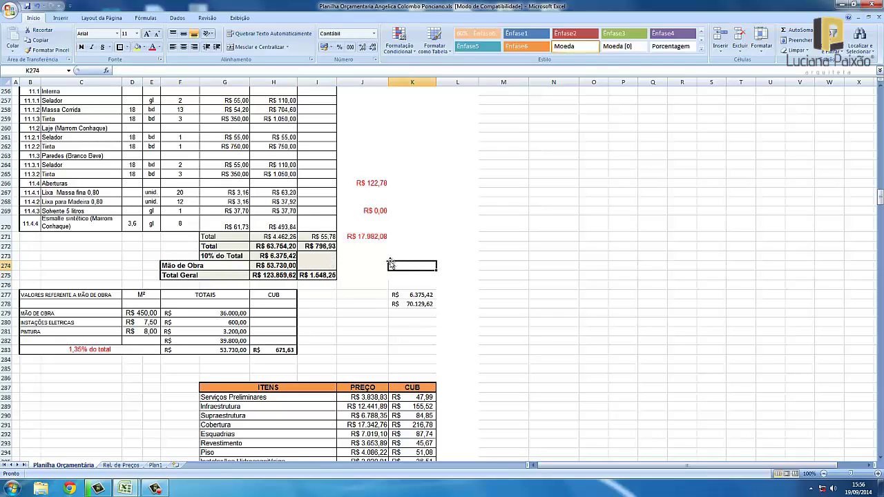
pyautogui.click(322, 274)
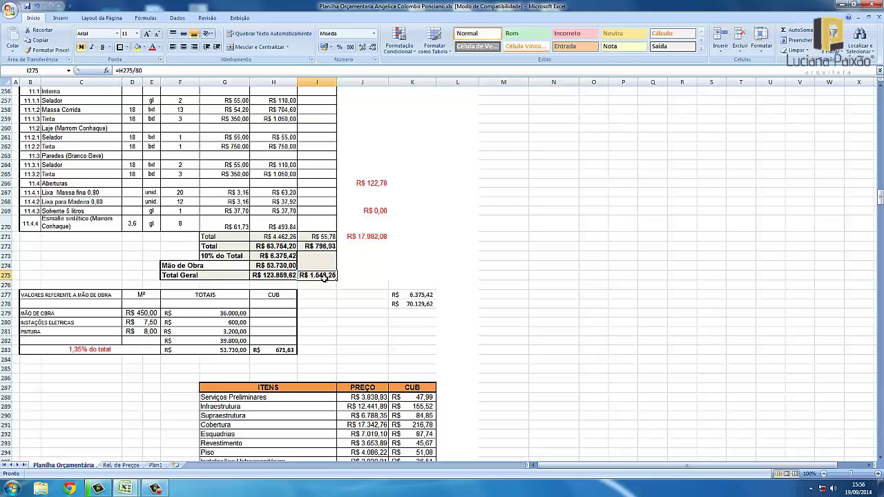
pyautogui.click(325, 245)
pyautogui.scroll(3, 306, 230)
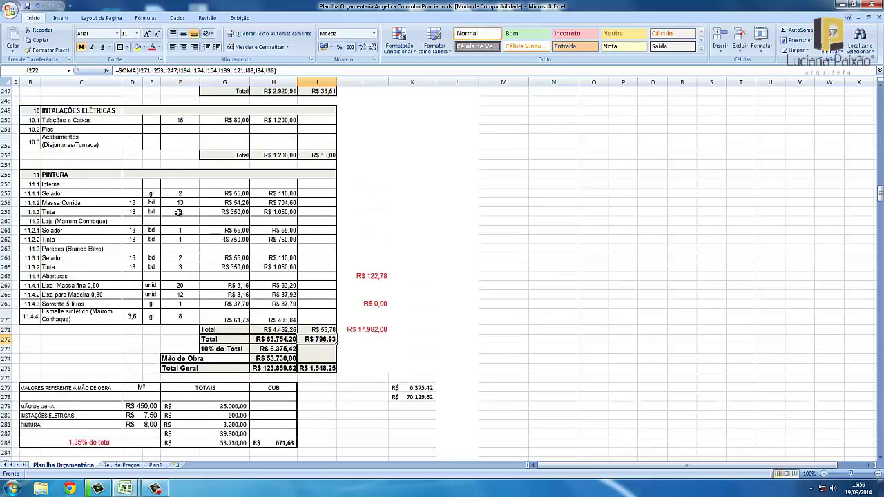
pyautogui.scroll(3, 169, 130)
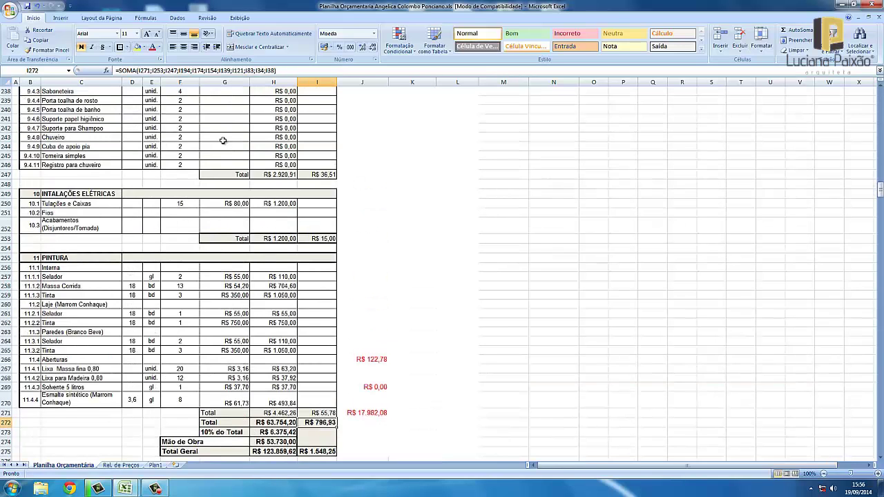
pyautogui.scroll(-4, 223, 140)
pyautogui.scroll(-3, 327, 310)
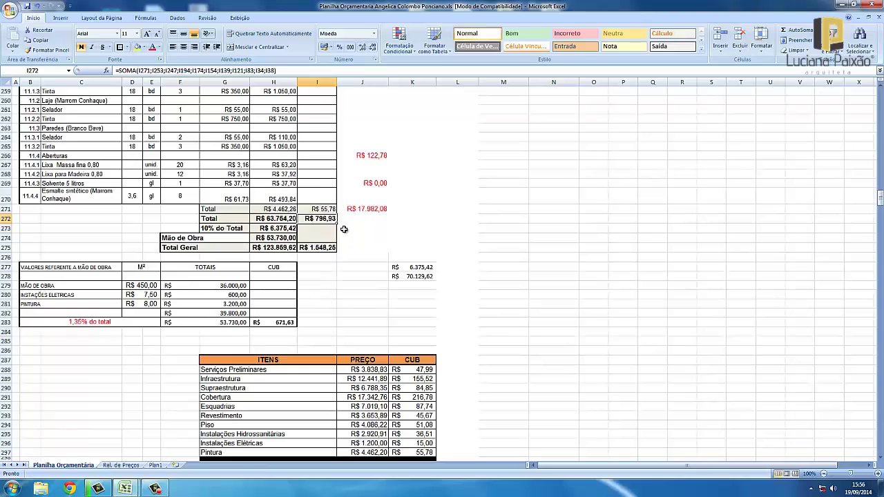
pyautogui.click(324, 248)
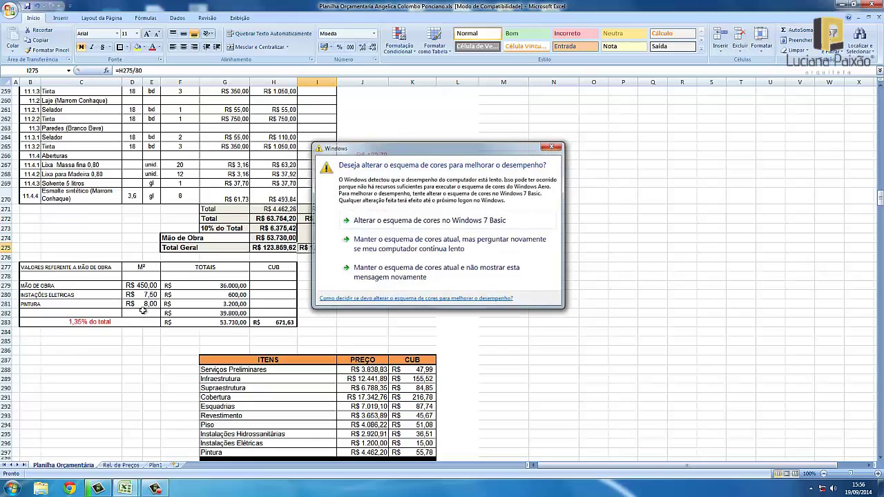
pyautogui.click(132, 351)
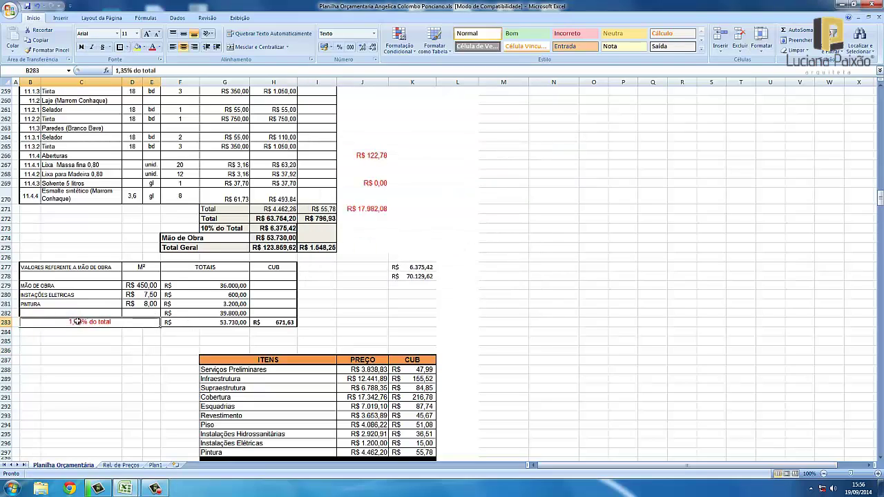
pyautogui.click(151, 341)
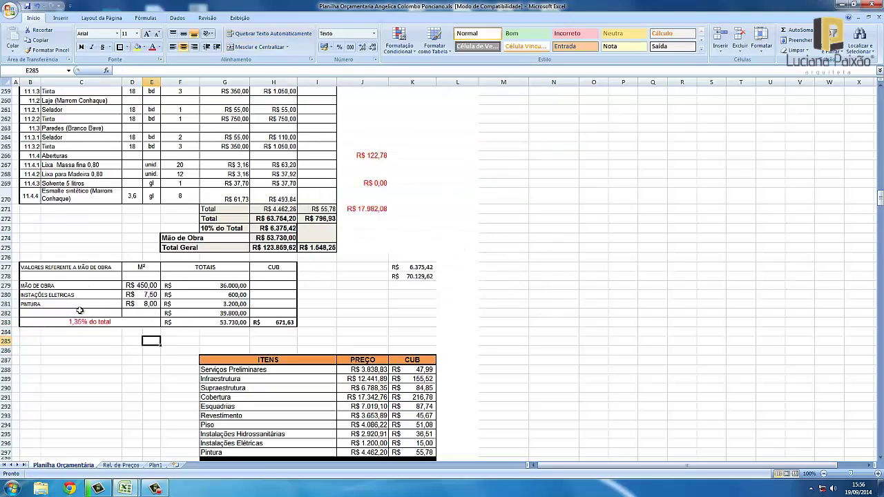
pyautogui.click(329, 247)
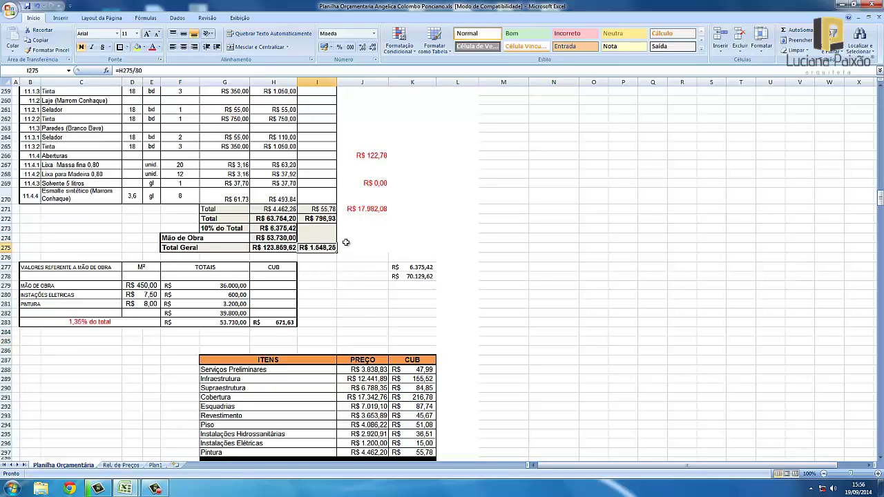
pyautogui.click(360, 267)
pyautogui.click(360, 293)
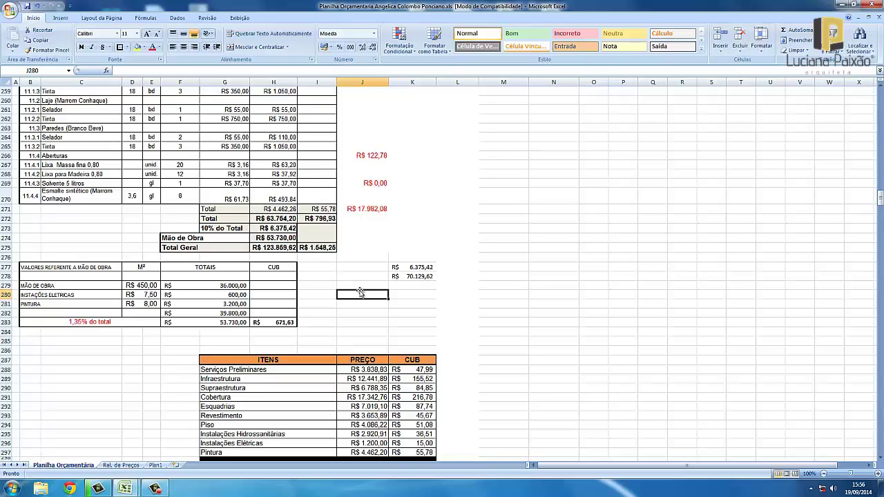
pyautogui.click(361, 282)
pyautogui.scroll(-2, 364, 283)
pyautogui.scroll(-2, 365, 266)
pyautogui.click(387, 287)
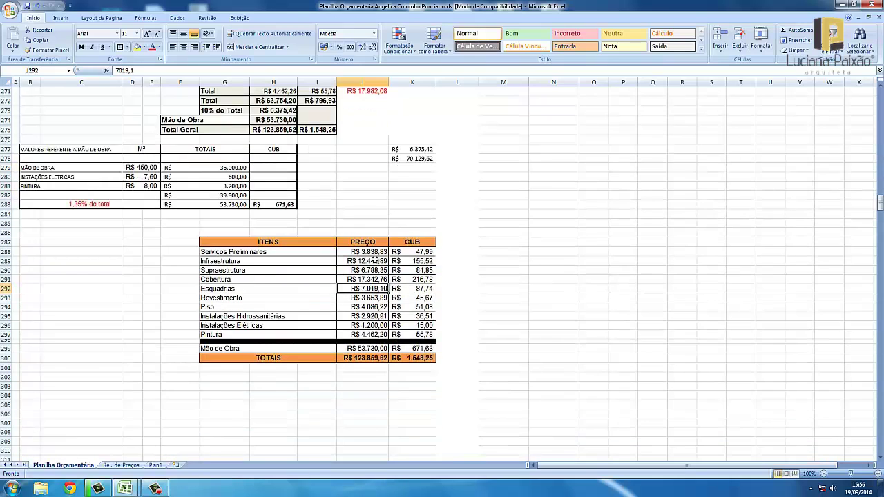
pyautogui.click(376, 261)
pyautogui.click(364, 279)
pyautogui.click(366, 316)
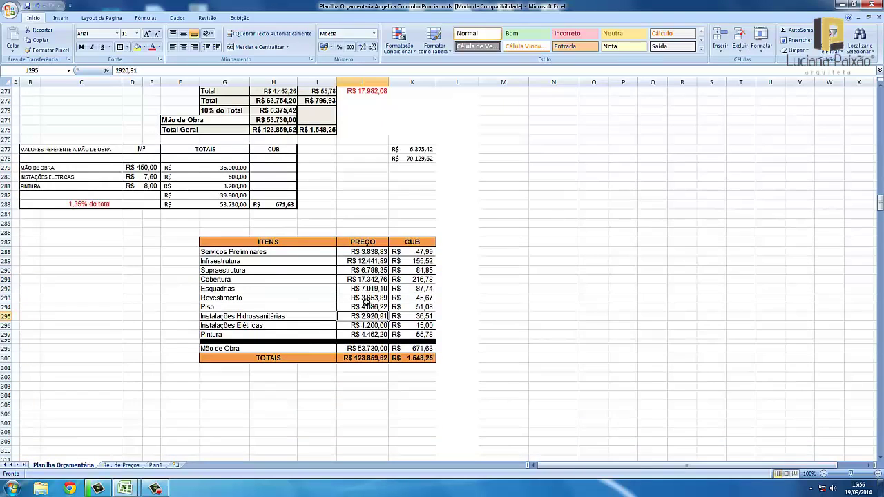
pyautogui.scroll(3, 387, 304)
pyautogui.scroll(4, 395, 298)
pyautogui.scroll(7, 395, 298)
pyautogui.scroll(7, 395, 297)
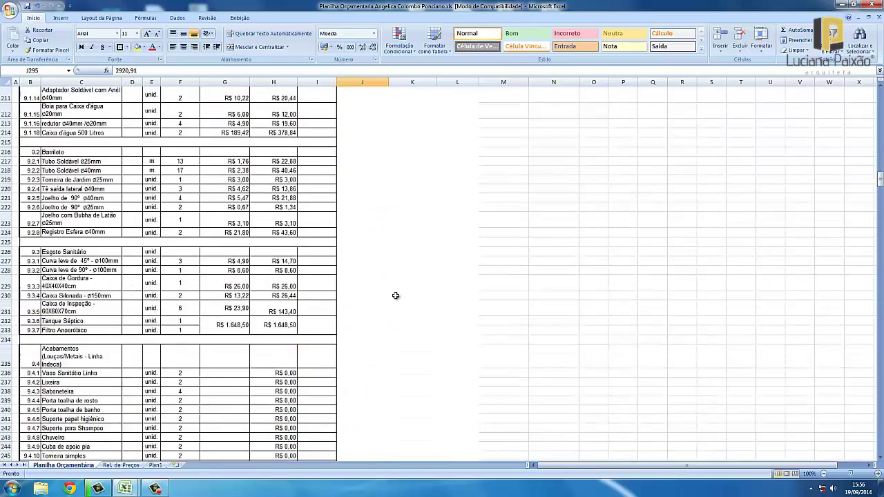
pyautogui.click(395, 296)
pyautogui.scroll(6, 395, 295)
pyautogui.scroll(7, 395, 295)
pyautogui.scroll(8, 395, 294)
pyautogui.scroll(8, 395, 294)
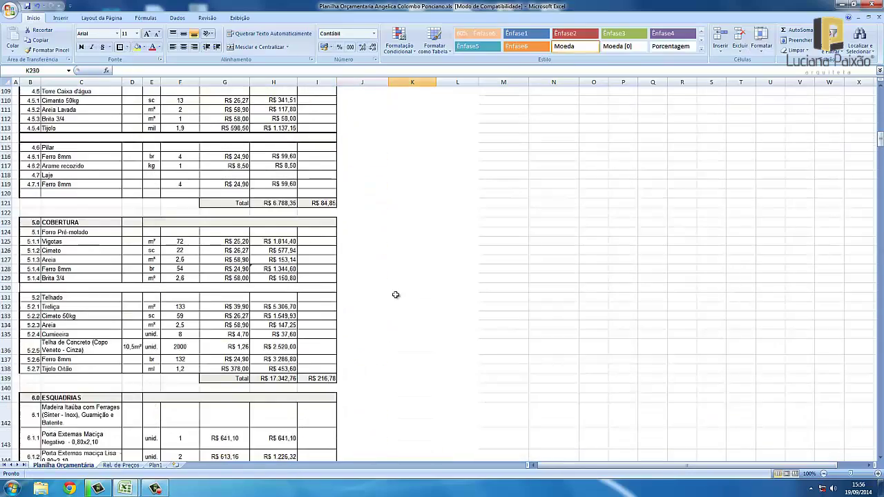
pyautogui.scroll(8, 394, 294)
pyautogui.moveTo(125, 489)
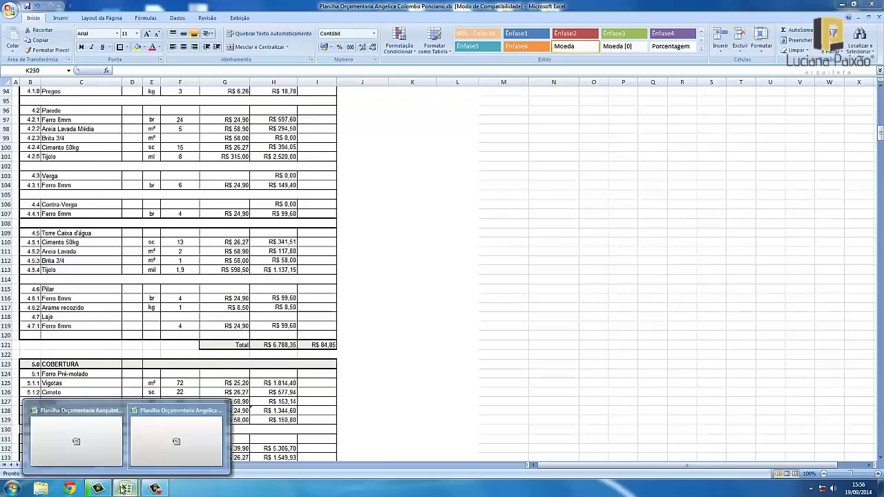
# Switch to the blank Aarquiteta budget workbook and scroll back to the top of the sheet.
pyautogui.click(96, 442)
pyautogui.scroll(9, 404, 312)
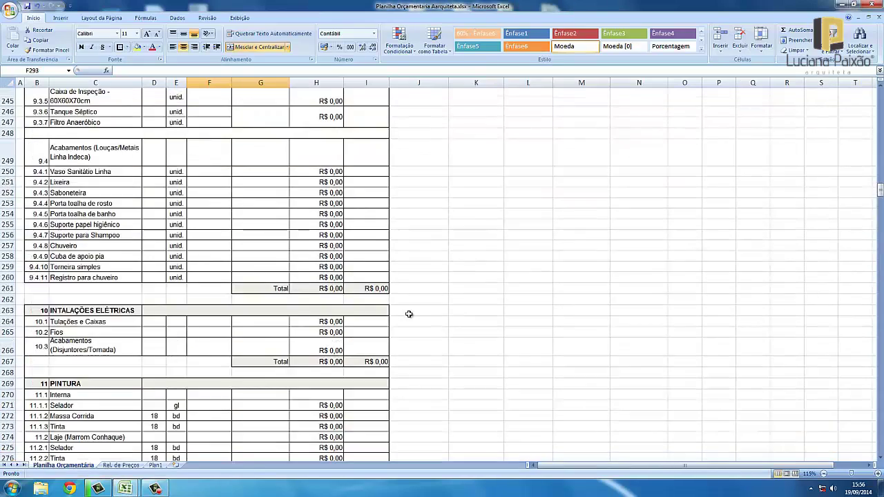
pyautogui.scroll(8, 404, 312)
pyautogui.scroll(11, 407, 313)
pyautogui.scroll(5, 409, 314)
pyautogui.scroll(6, 480, 296)
pyautogui.click(511, 281)
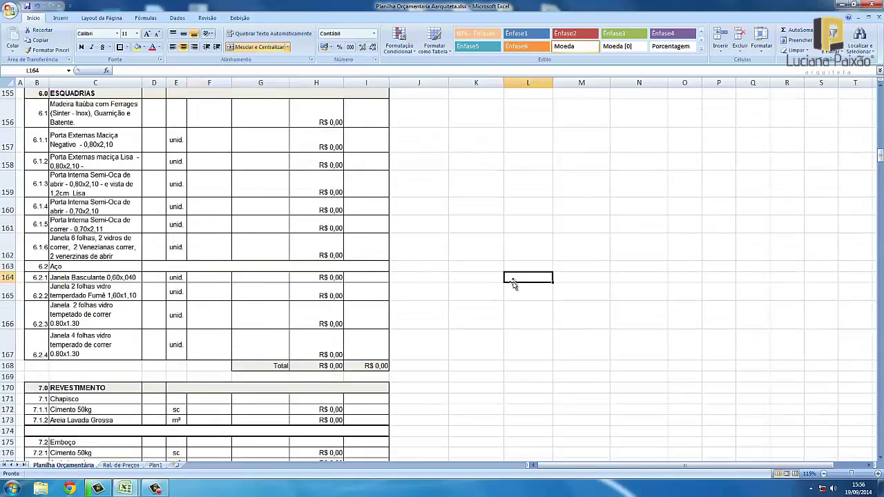
pyautogui.scroll(11, 511, 281)
pyautogui.scroll(6, 513, 284)
pyautogui.scroll(5, 513, 284)
pyautogui.click(513, 282)
pyautogui.scroll(6, 514, 282)
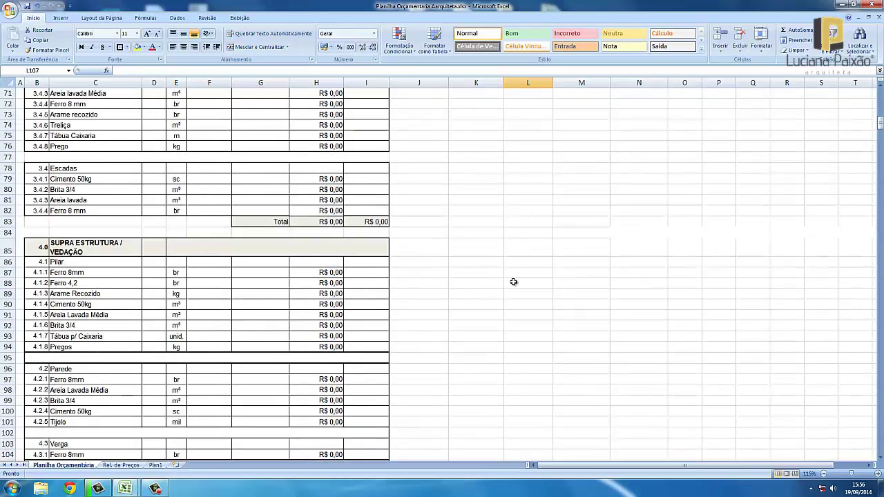
pyautogui.scroll(5, 513, 282)
pyautogui.click(514, 281)
pyautogui.scroll(10, 513, 282)
pyautogui.scroll(9, 513, 282)
pyautogui.click(516, 276)
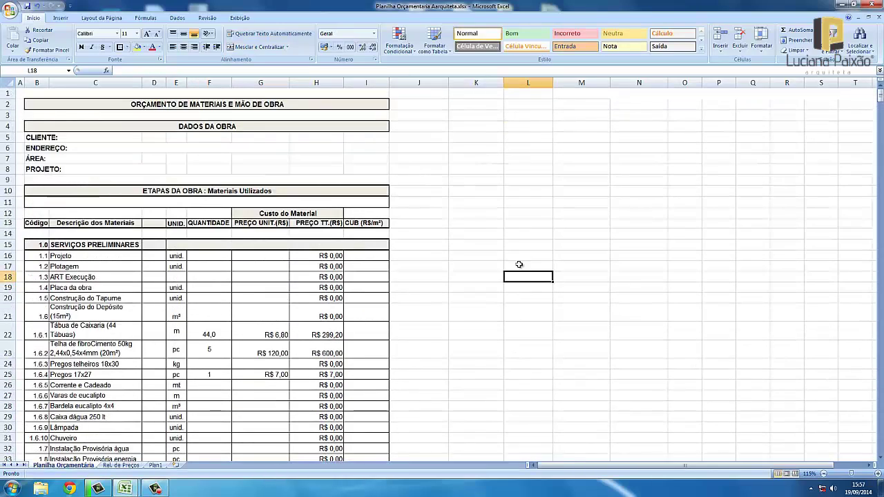
pyautogui.click(518, 257)
# Enter a test calculation: 100 in K15, 1500 in L15 and =K15*L15 in M15.
pyautogui.click(491, 248)
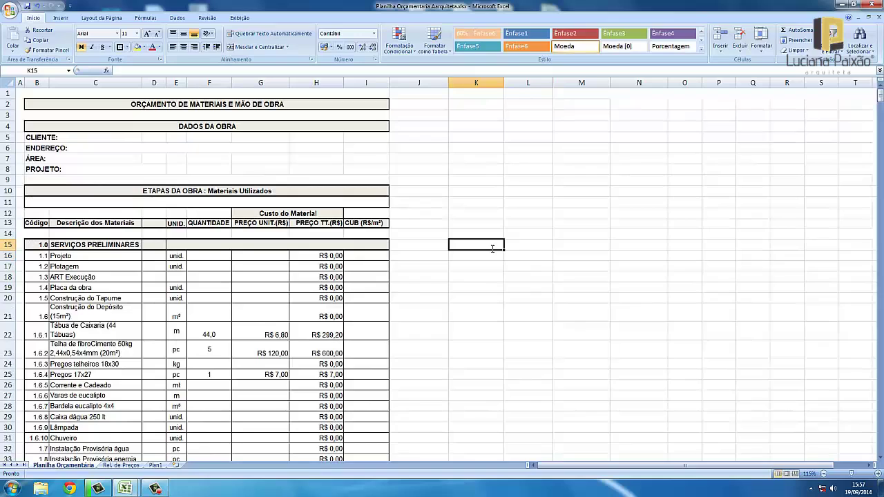
pyautogui.write('100')
pyautogui.press('Tab')
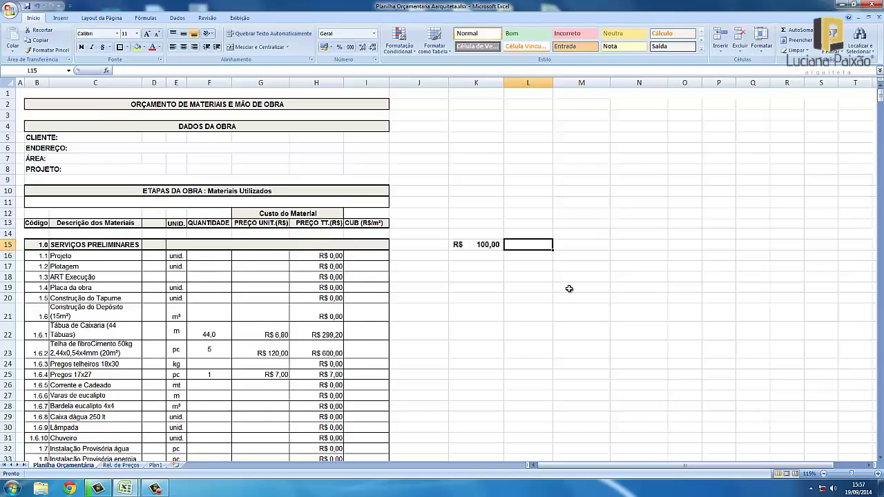
pyautogui.write('1500')
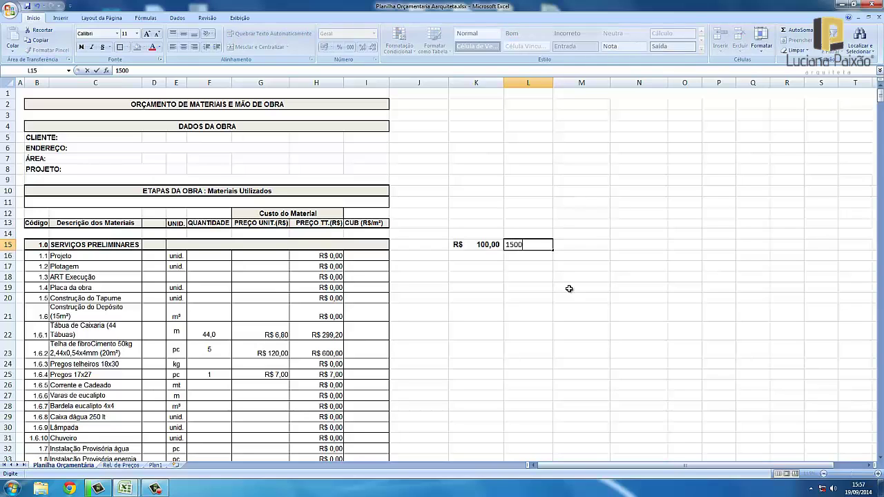
pyautogui.press('Tab')
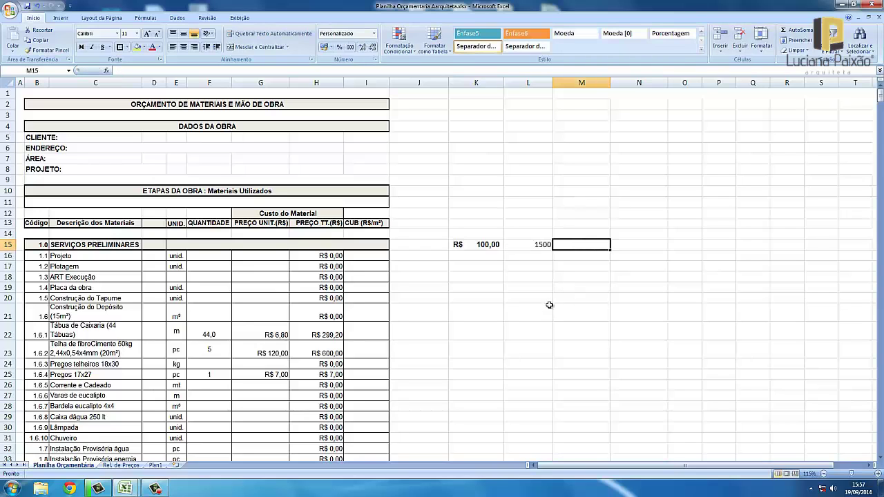
pyautogui.write('=')
pyautogui.click(483, 245)
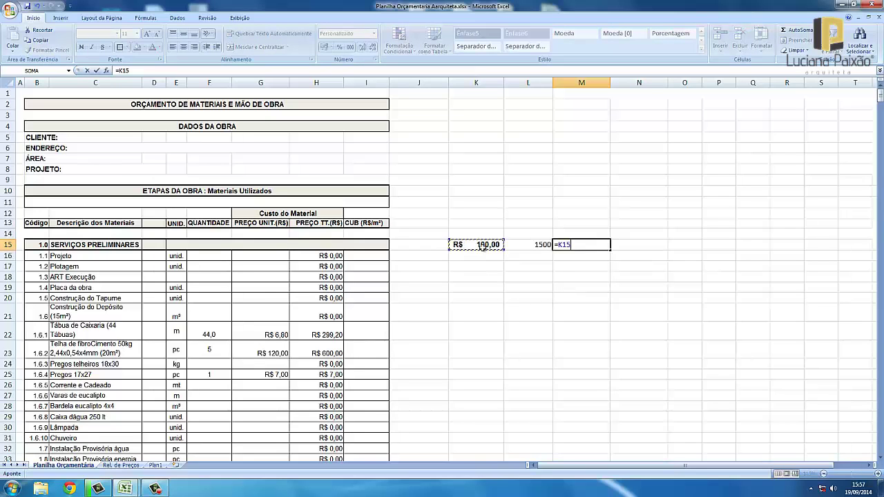
pyautogui.write('*')
pyautogui.click(518, 245)
pyautogui.press('Return')
# Format the 1500 in L15 as R$ currency.
pyautogui.press('Down')
pyautogui.press('Down')
pyautogui.press('Down')
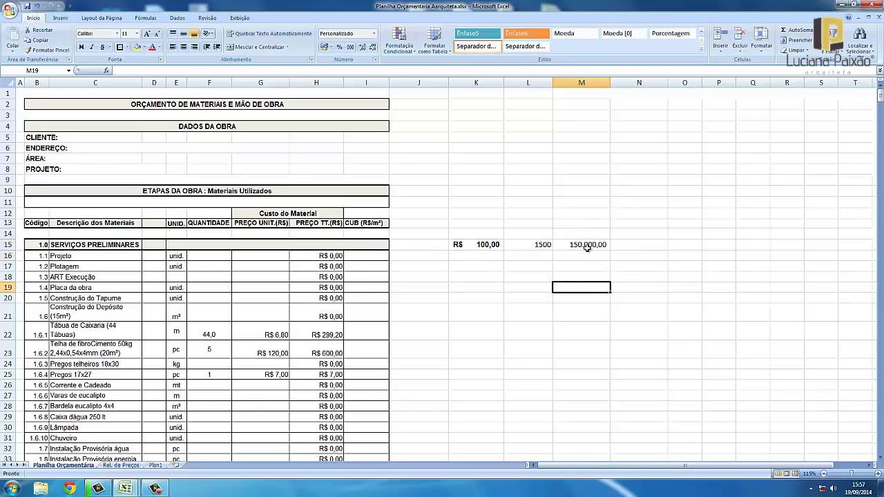
pyautogui.click(587, 246)
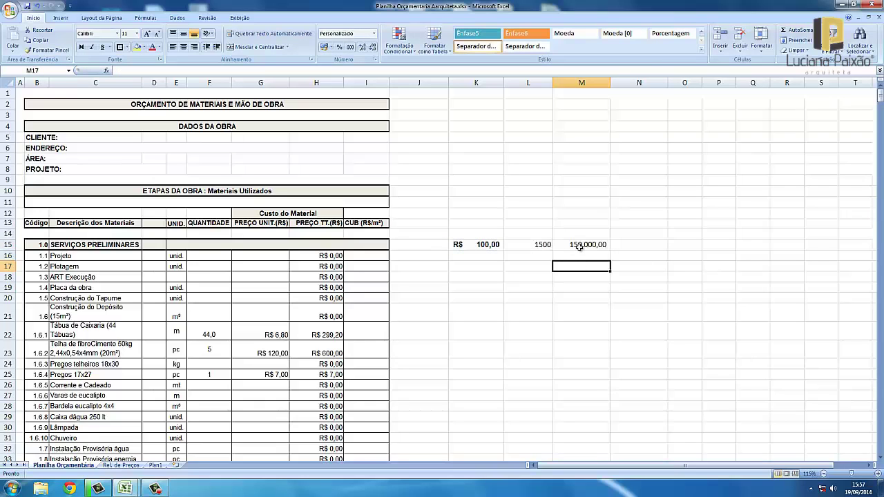
pyautogui.moveTo(580, 247); pyautogui.dragTo(515, 252)
pyautogui.click(532, 245)
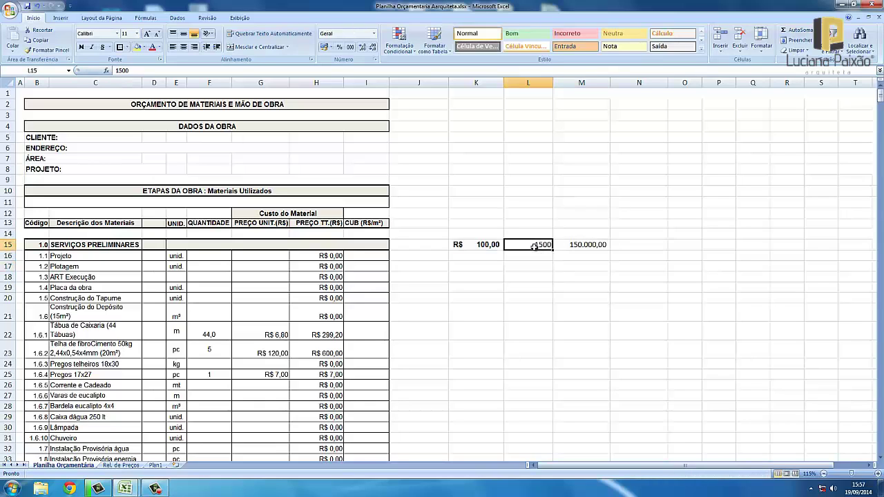
pyautogui.click(486, 244)
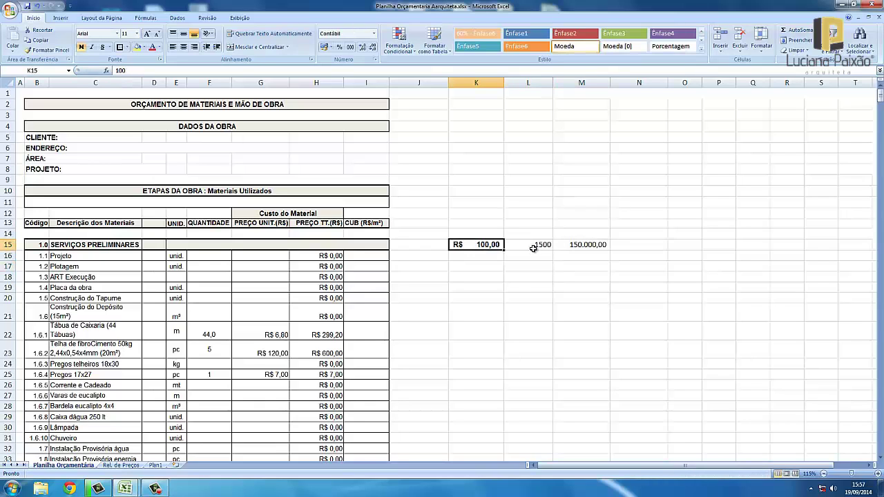
pyautogui.click(544, 245)
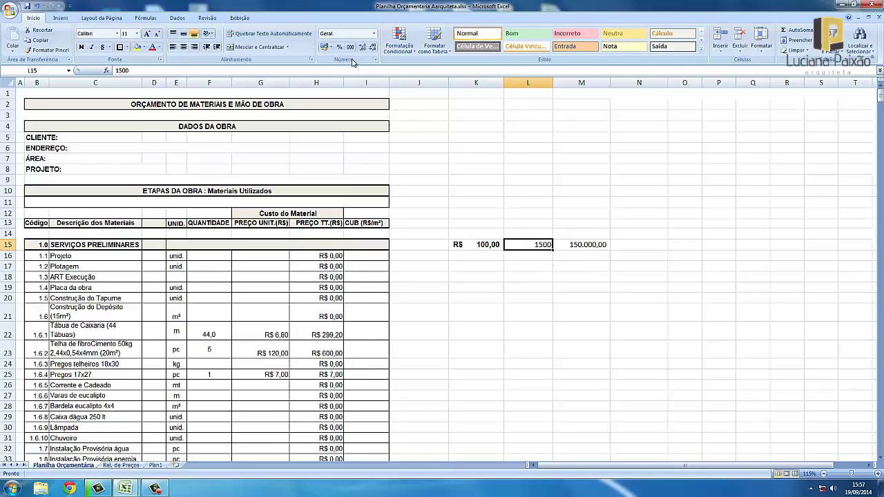
pyautogui.click(324, 46)
# Check the 150.000,00 multiplication result and formula in M15.
pyautogui.click(586, 244)
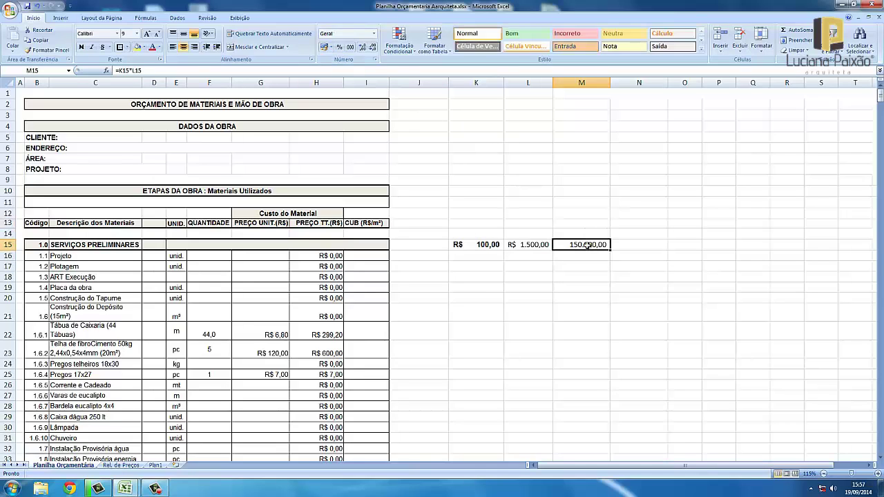
pyautogui.click(588, 289)
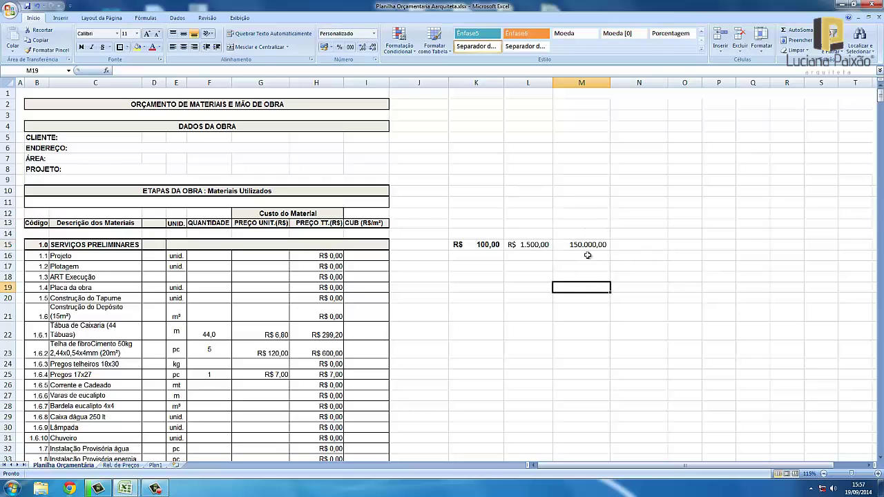
pyautogui.click(588, 247)
pyautogui.click(555, 269)
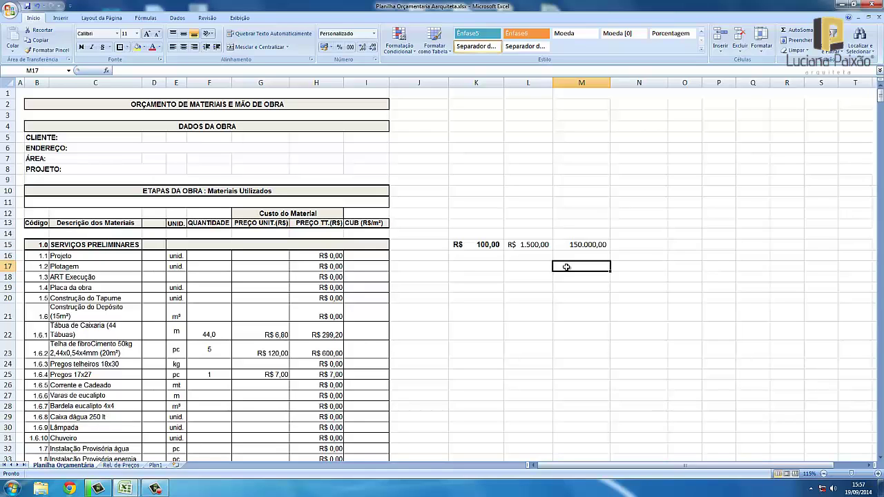
pyautogui.click(510, 315)
pyautogui.scroll(-3, 495, 317)
pyautogui.scroll(3, 525, 297)
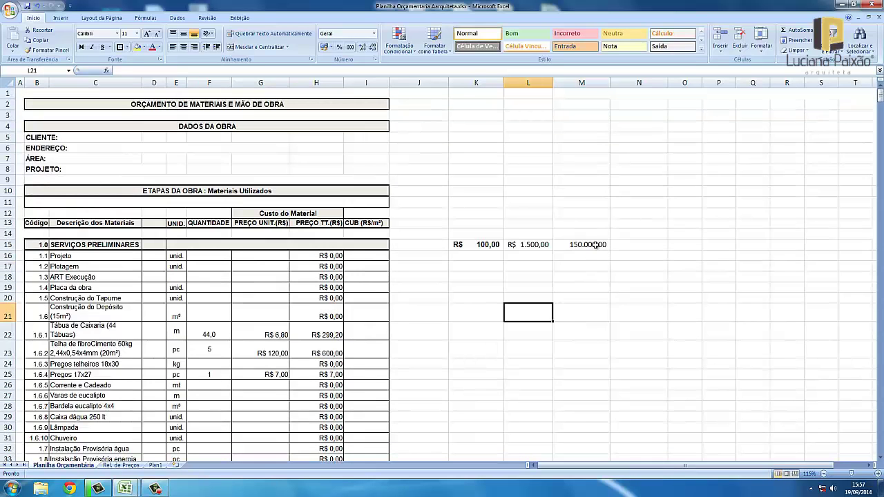
pyautogui.click(595, 244)
# Inspect the 1500 value in L15 and the 100 value in K15.
pyautogui.click(542, 276)
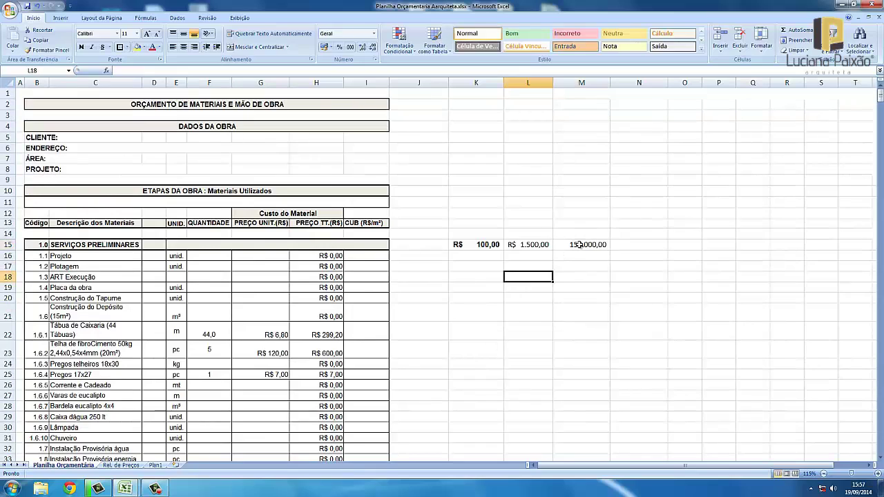
pyautogui.click(563, 246)
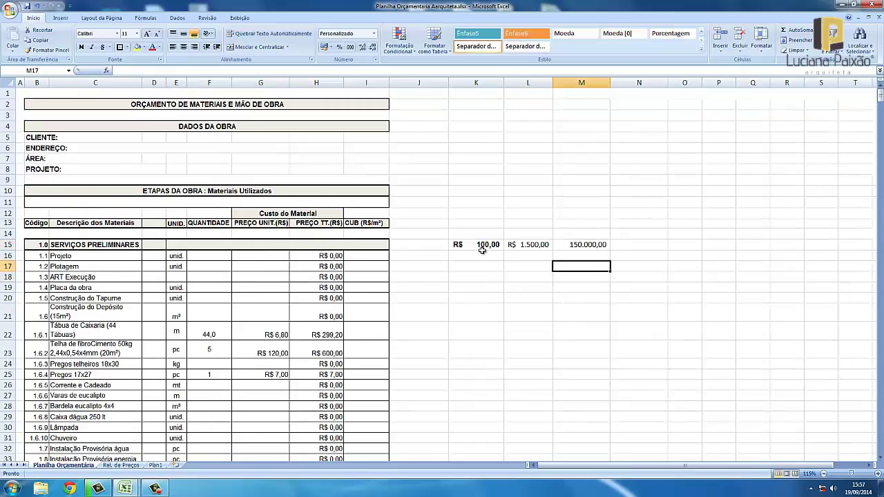
pyautogui.click(529, 245)
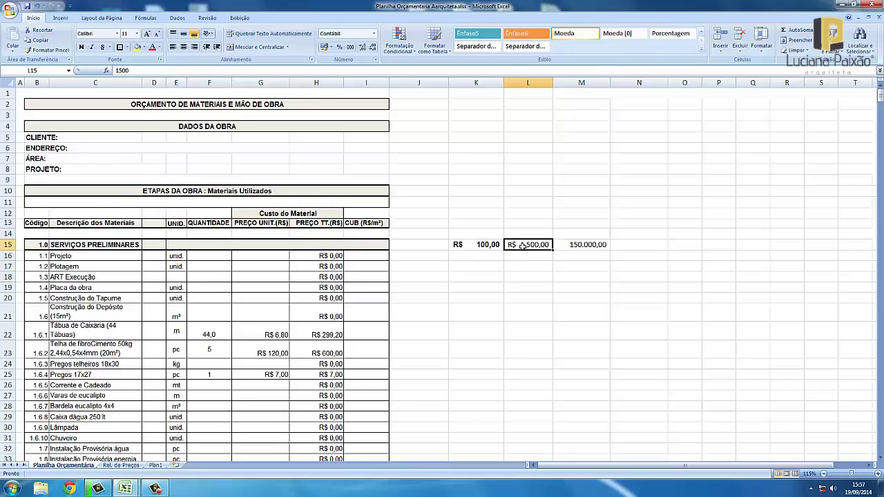
pyautogui.click(523, 266)
pyautogui.click(525, 245)
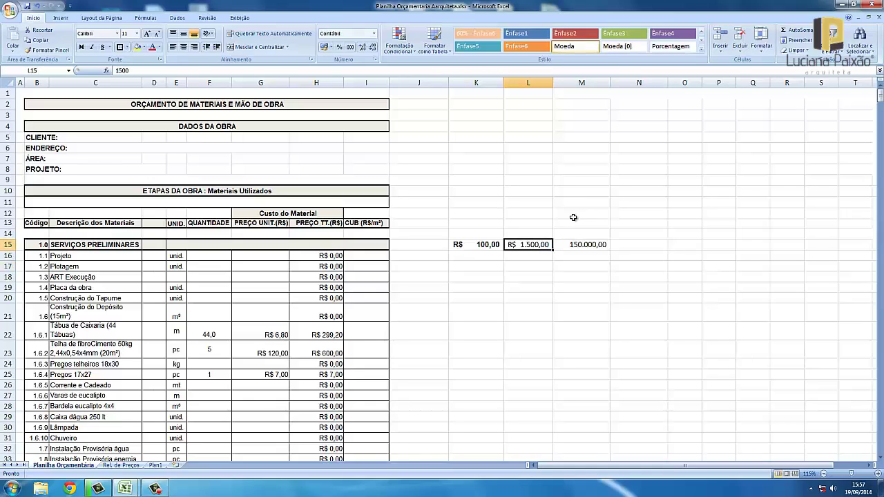
pyautogui.click(496, 245)
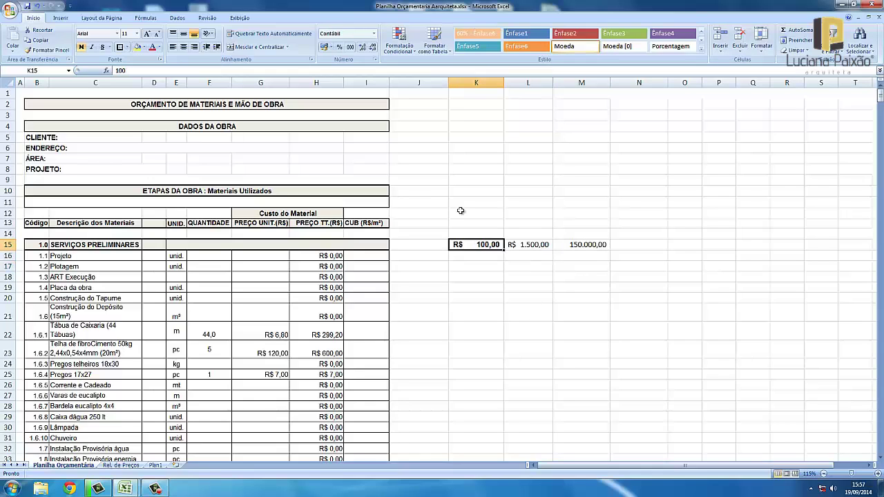
# Look through the accounting format choices for K15 without applying one.
pyautogui.click(332, 52)
pyautogui.click(481, 187)
pyautogui.click(482, 191)
pyautogui.click(487, 245)
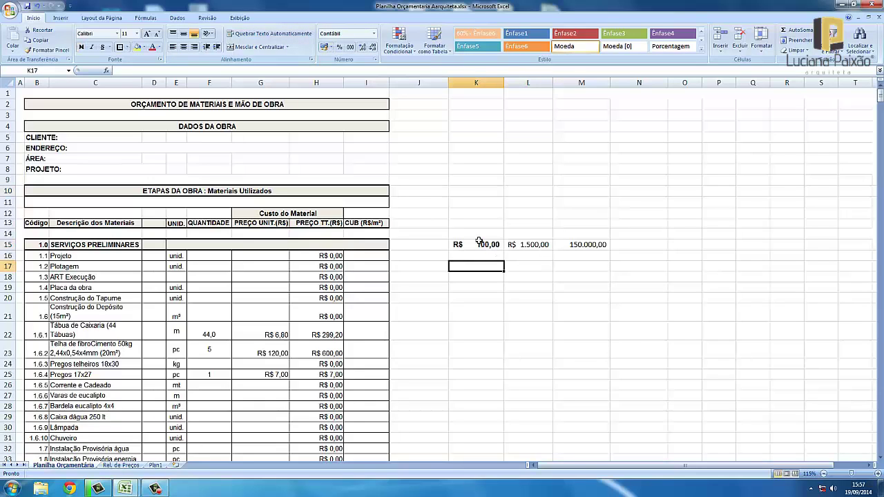
pyautogui.click(474, 233)
pyautogui.click(474, 244)
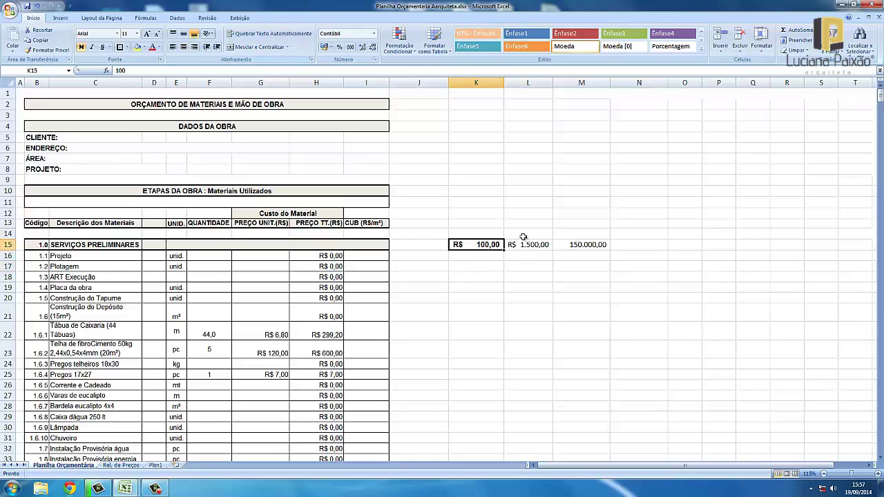
pyautogui.click(545, 247)
pyautogui.click(587, 246)
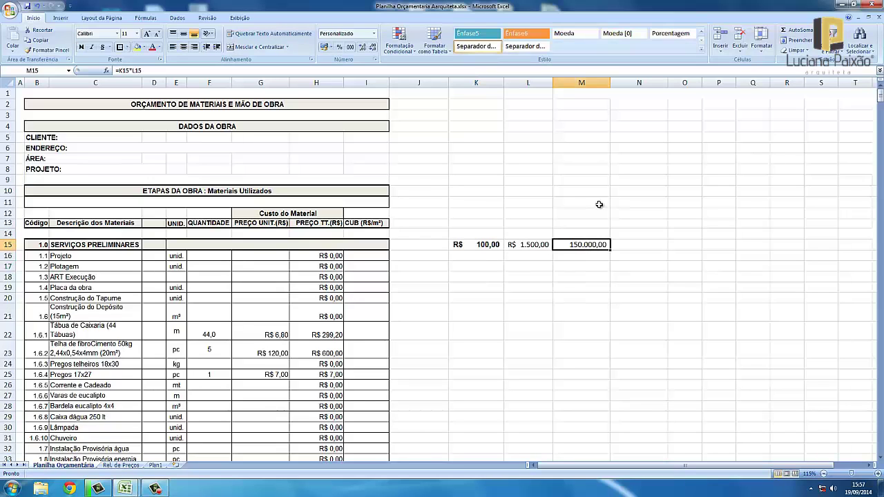
# Fill the M15 formula down to M18, then delete the copies in M16:M18.
pyautogui.moveTo(611, 251)
pyautogui.mouseDown()
pyautogui.moveTo(608, 286)
pyautogui.moveTo(599, 280)
pyautogui.mouseUp()
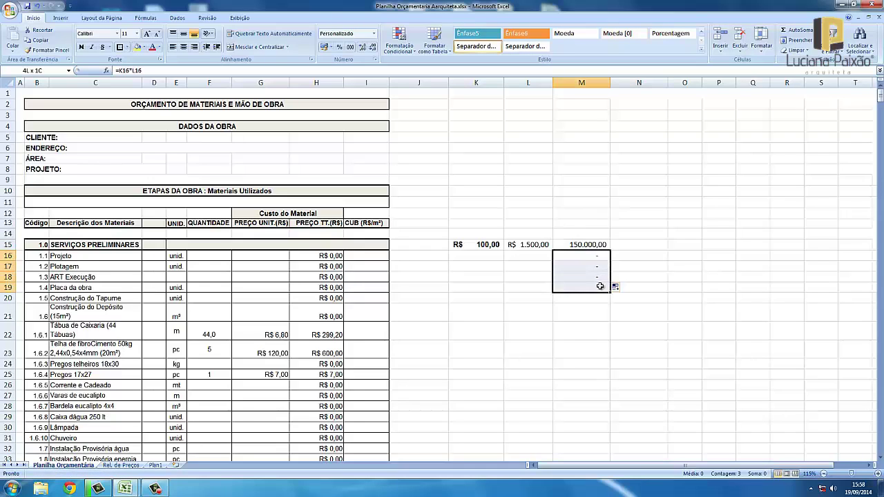
pyautogui.press('Delete')
pyautogui.click(683, 277)
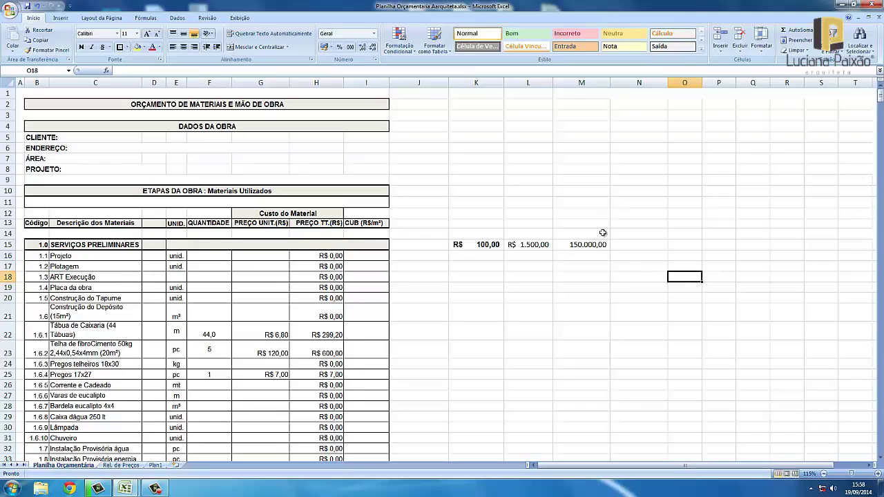
pyautogui.click(595, 245)
pyautogui.click(631, 252)
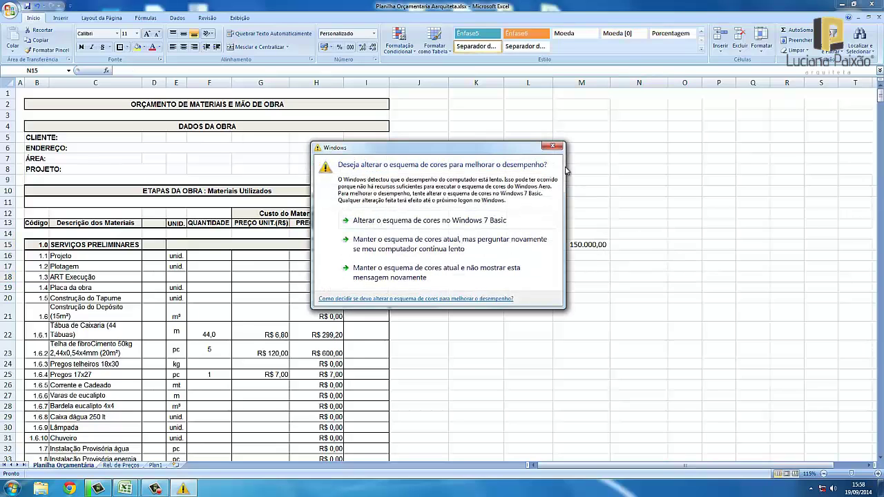
pyautogui.click(689, 245)
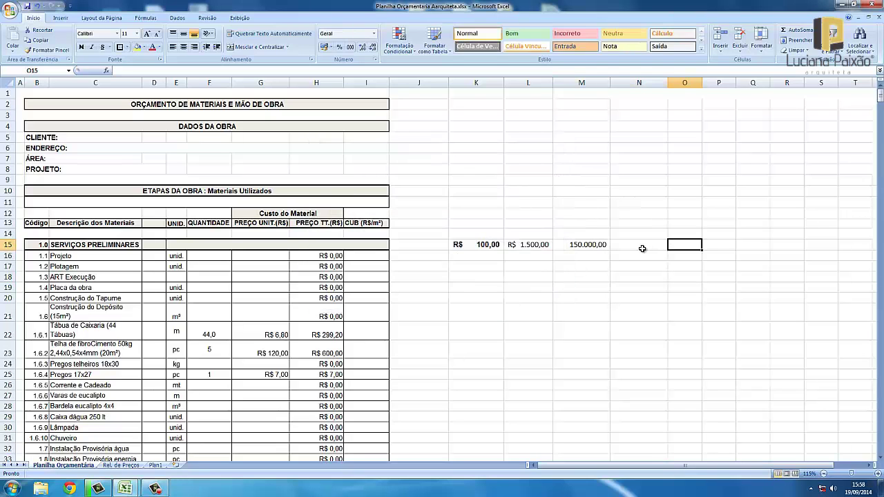
pyautogui.moveTo(643, 246); pyautogui.dragTo(683, 251)
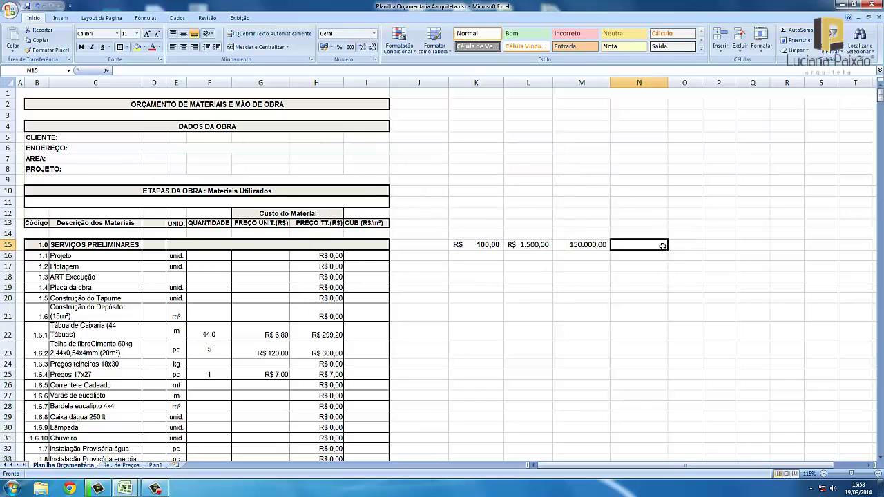
pyautogui.click(688, 254)
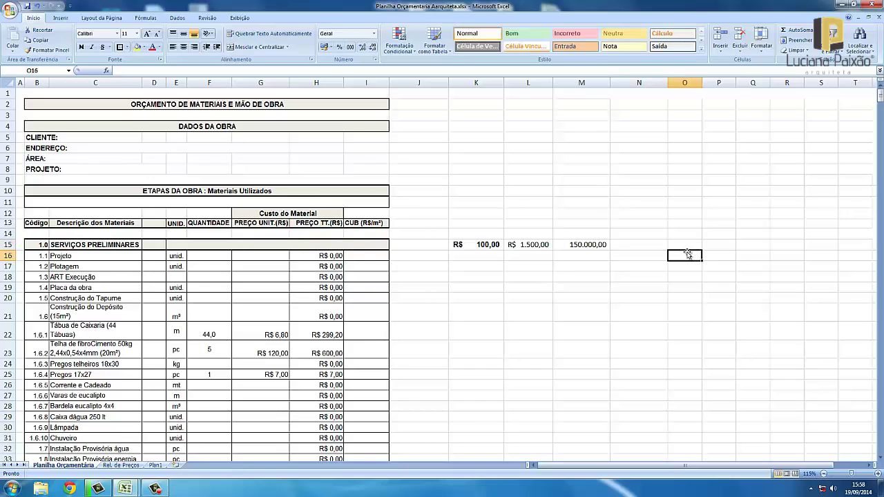
pyautogui.click(642, 255)
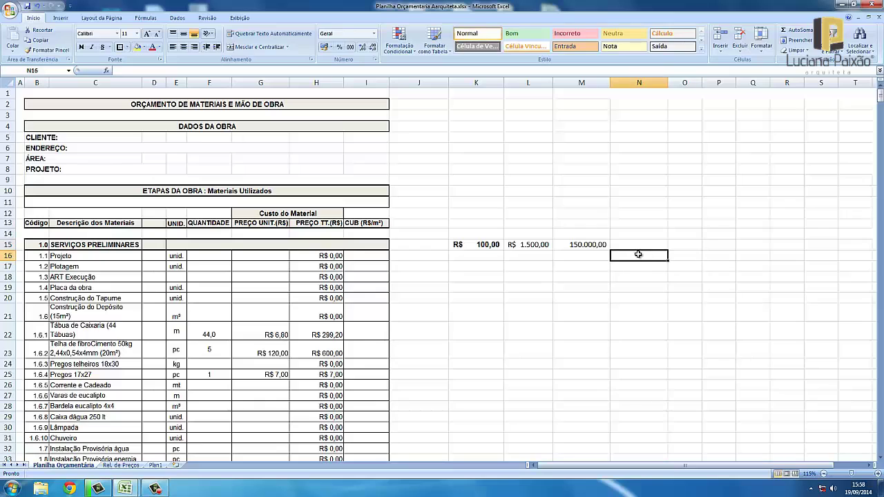
pyautogui.click(591, 241)
pyautogui.click(675, 242)
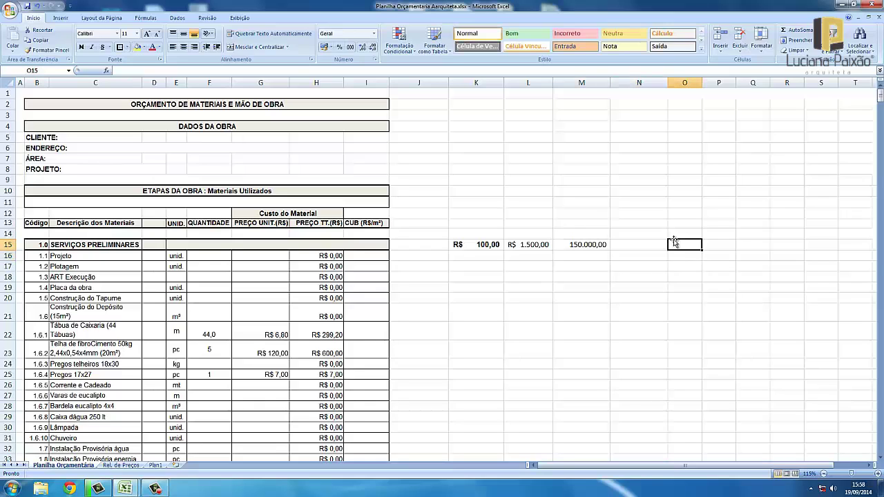
pyautogui.click(154, 489)
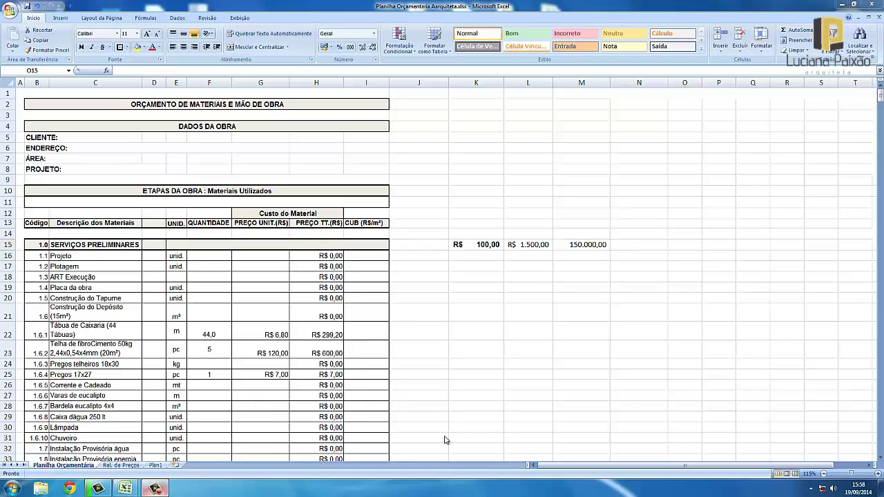
pyautogui.click(565, 282)
pyautogui.click(529, 266)
pyautogui.moveTo(497, 268)
pyautogui.mouseDown()
pyautogui.moveTo(526, 268)
pyautogui.moveTo(518, 280)
pyautogui.mouseUp()
# Review the M15 formula and re-confirm the 1500 in L15 unchanged.
pyautogui.click(527, 277)
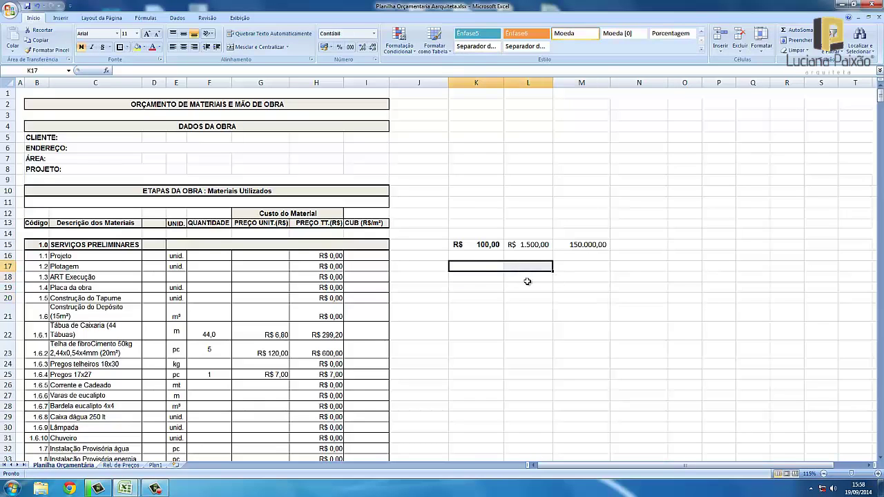
pyautogui.click(479, 289)
pyautogui.scroll(-1, 432, 277)
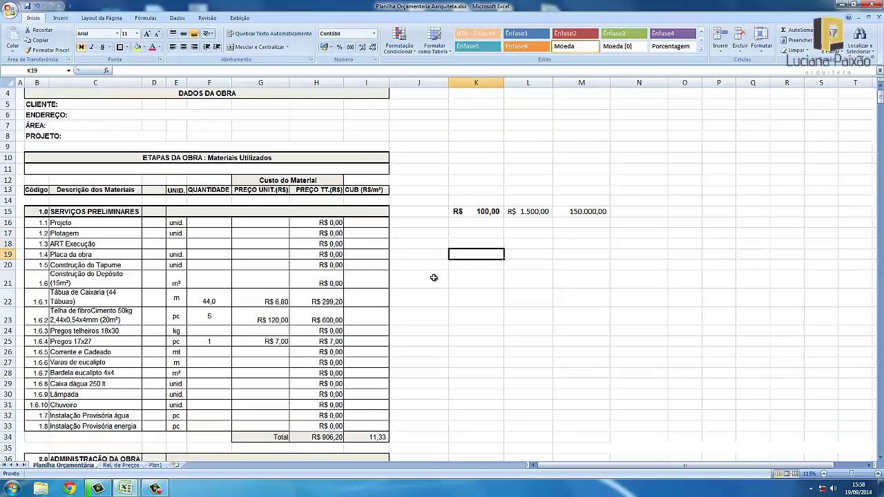
pyautogui.scroll(1, 483, 275)
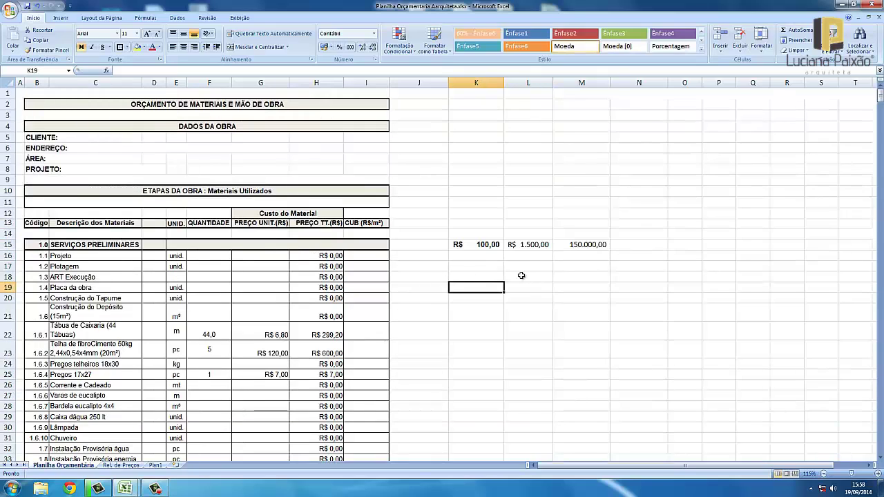
pyautogui.click(581, 246)
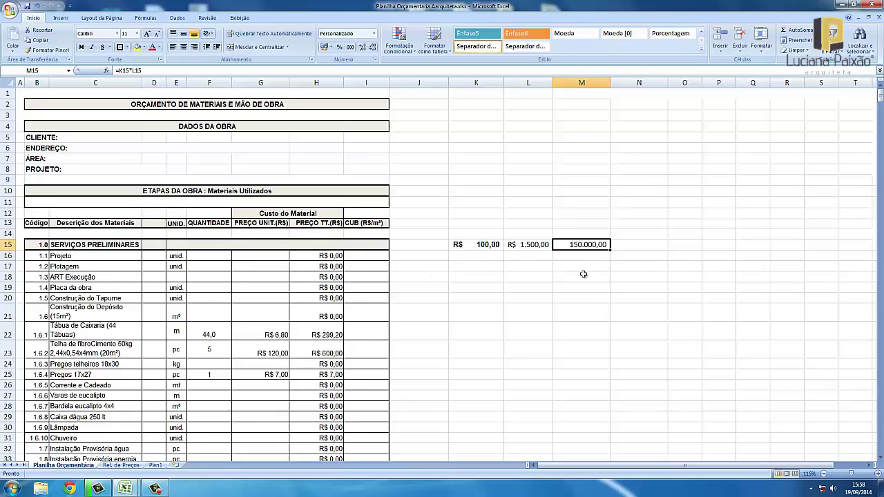
pyautogui.click(583, 276)
pyautogui.click(572, 246)
pyautogui.doubleClick(532, 247)
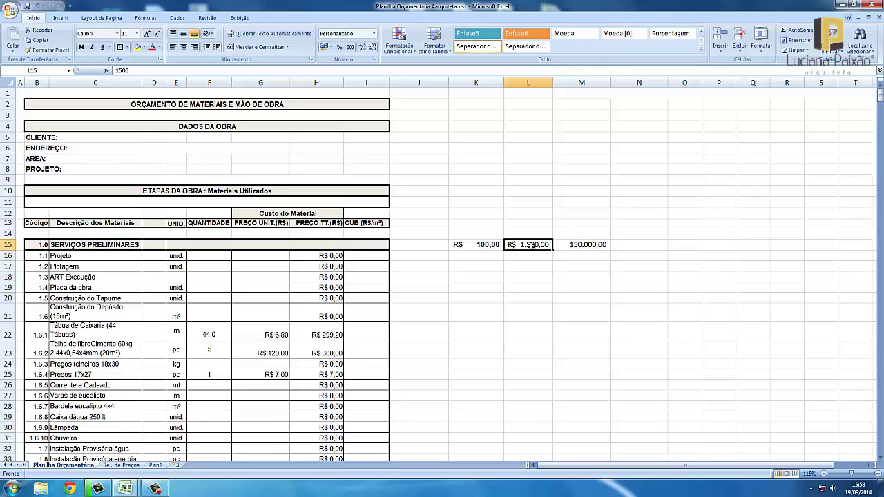
pyautogui.press('Return')
# Select K15:M15 and delete the test values 100, R$ 1.500,00 and 150.000,00.
pyautogui.click(576, 243)
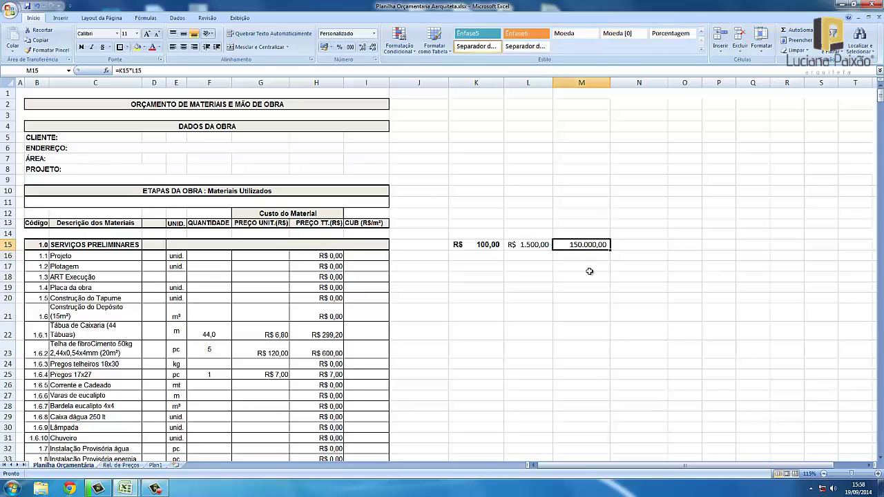
pyautogui.click(523, 267)
pyautogui.moveTo(477, 246); pyautogui.dragTo(585, 245)
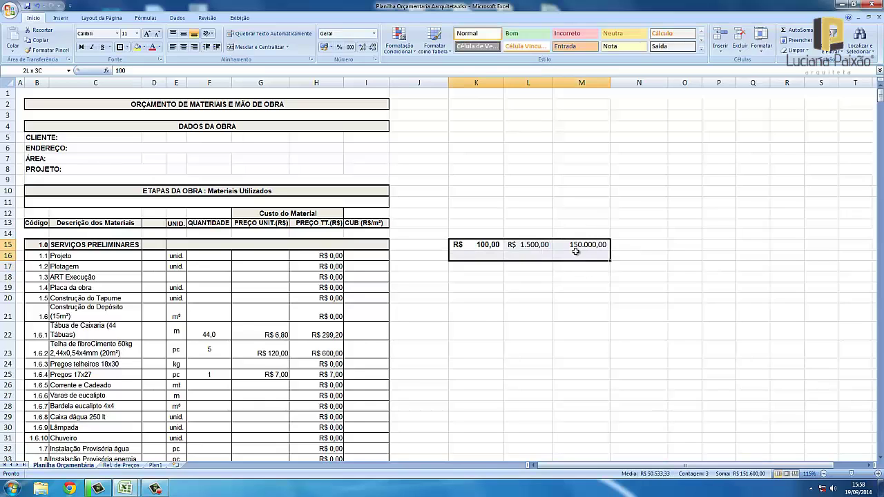
pyautogui.press('Delete')
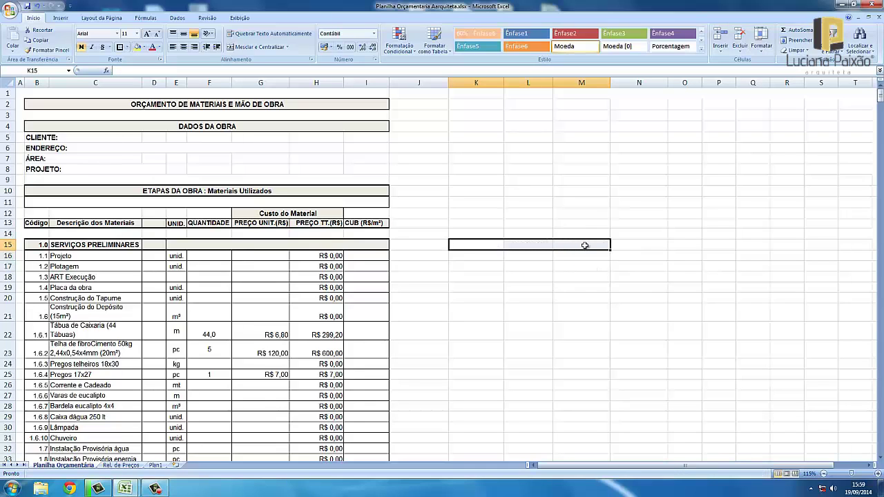
pyautogui.click(483, 308)
pyautogui.scroll(-3, 482, 308)
pyautogui.scroll(-4, 485, 308)
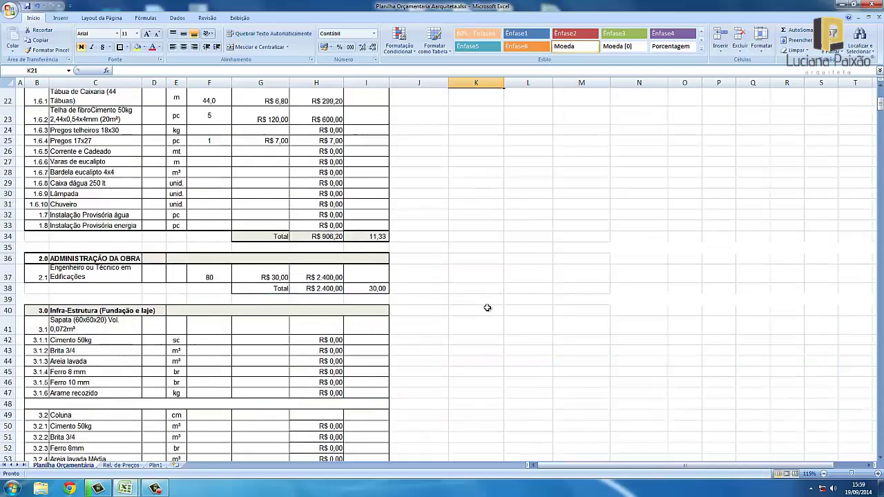
pyautogui.scroll(-4, 487, 308)
pyautogui.scroll(-6, 487, 308)
pyautogui.click(253, 277)
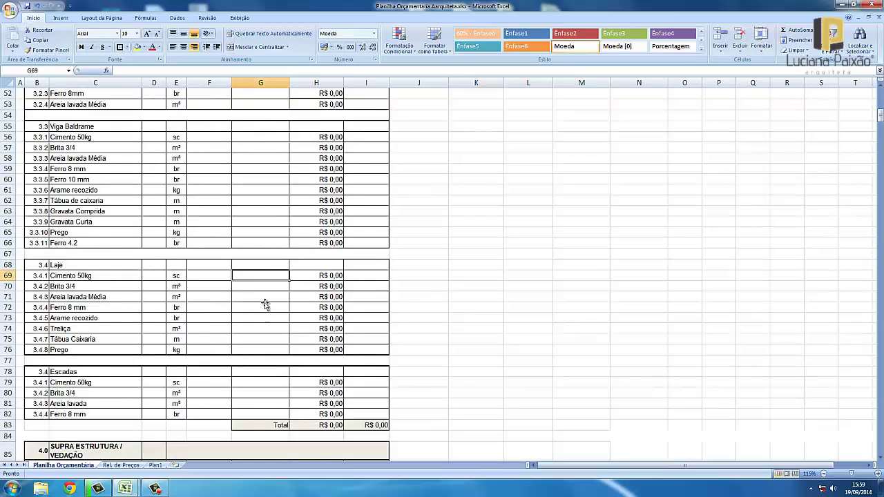
pyautogui.click(262, 304)
pyautogui.click(216, 304)
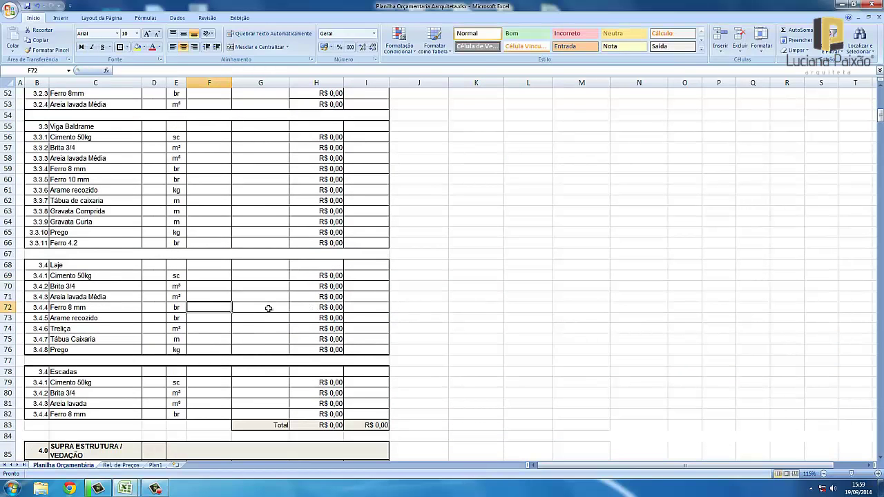
pyautogui.scroll(7, 221, 309)
pyautogui.scroll(8, 221, 309)
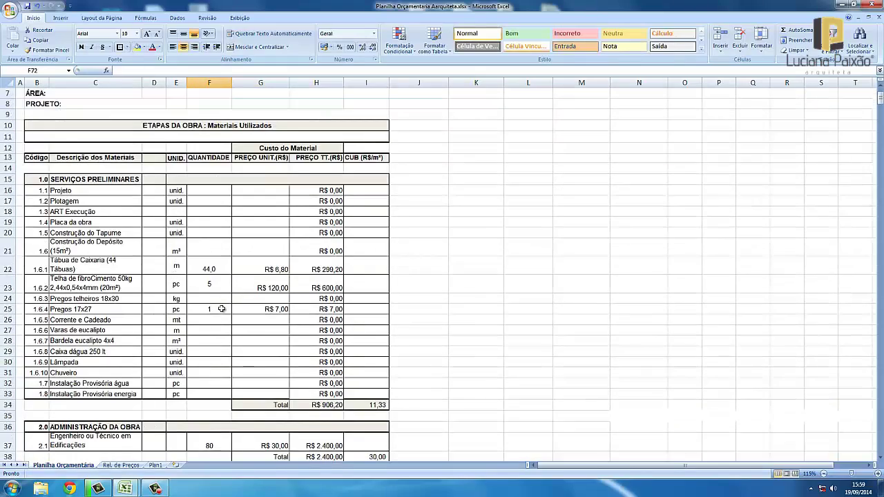
pyautogui.scroll(-4, 265, 246)
pyautogui.scroll(-7, 266, 247)
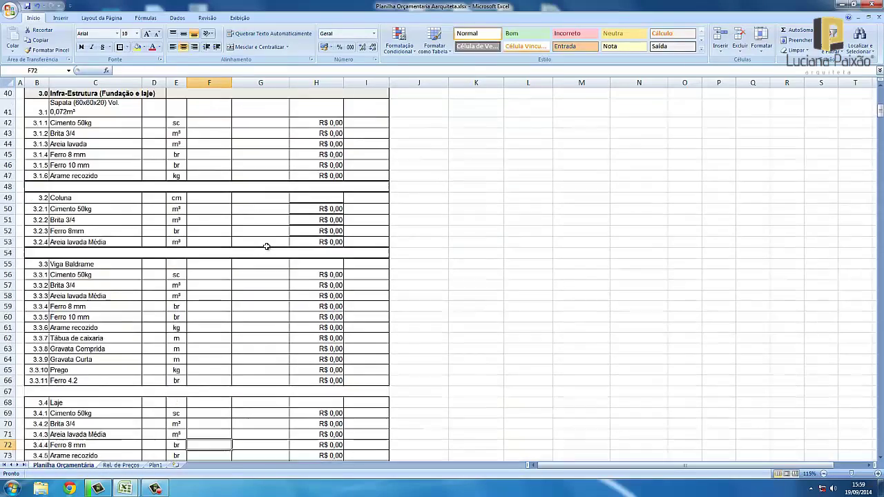
pyautogui.scroll(-9, 266, 246)
pyautogui.scroll(-5, 267, 192)
pyautogui.scroll(-5, 266, 191)
pyautogui.scroll(5, 262, 216)
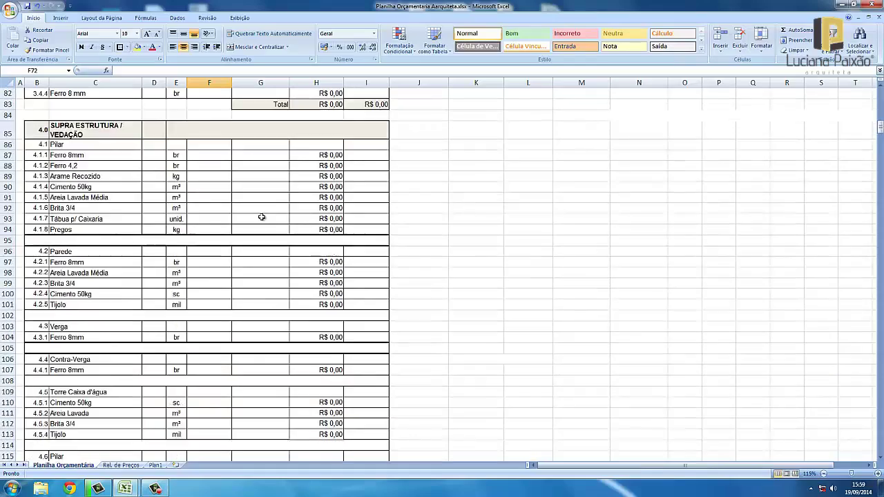
pyautogui.scroll(6, 261, 217)
pyautogui.scroll(6, 262, 217)
pyautogui.scroll(-8, 262, 217)
pyautogui.scroll(-13, 261, 220)
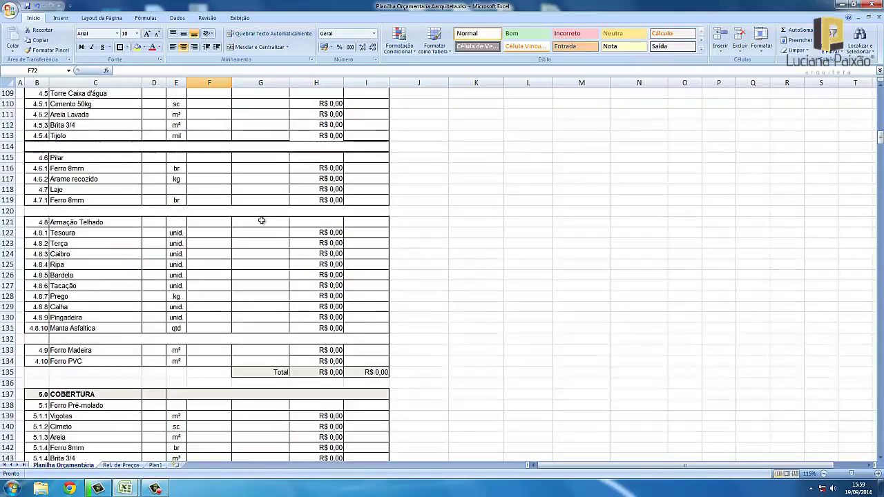
pyautogui.scroll(-15, 262, 219)
pyautogui.scroll(-5, 262, 220)
pyautogui.scroll(-10, 262, 221)
pyautogui.scroll(-9, 262, 234)
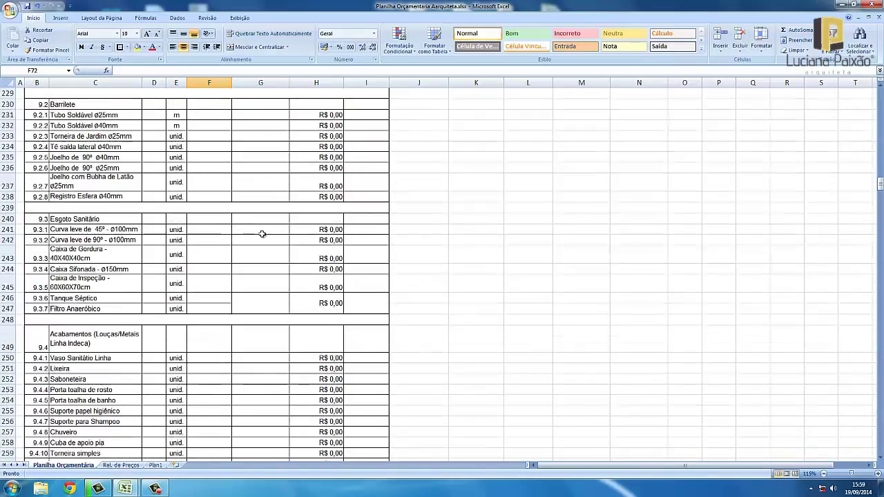
pyautogui.scroll(-7, 262, 234)
pyautogui.scroll(-8, 263, 230)
pyautogui.scroll(-4, 262, 230)
pyautogui.scroll(4, 325, 225)
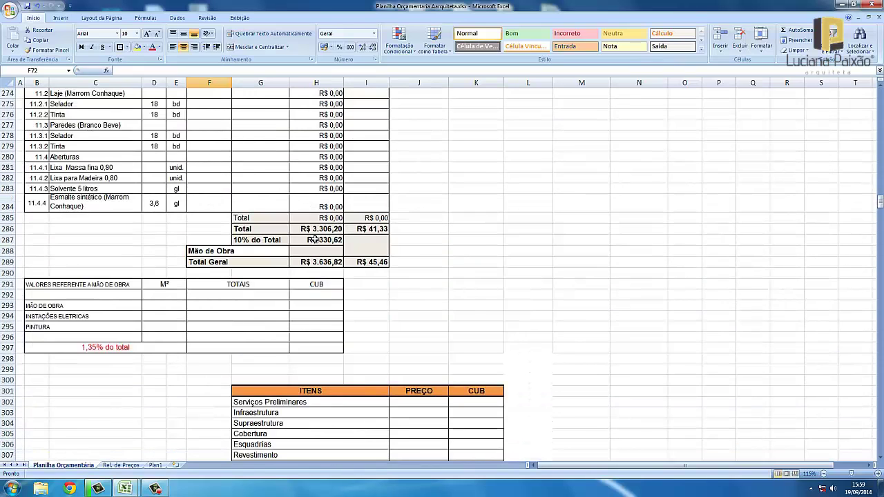
pyautogui.scroll(-4, 440, 294)
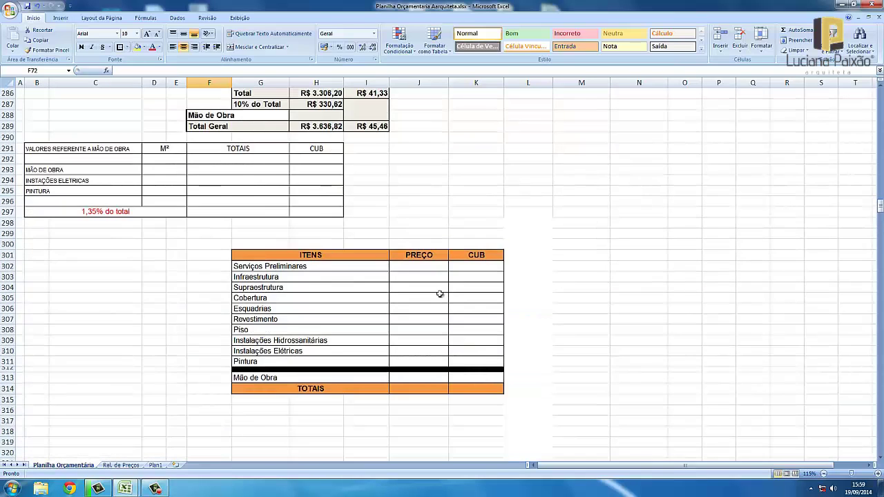
pyautogui.scroll(3, 440, 294)
pyautogui.scroll(2, 209, 342)
pyautogui.click(165, 337)
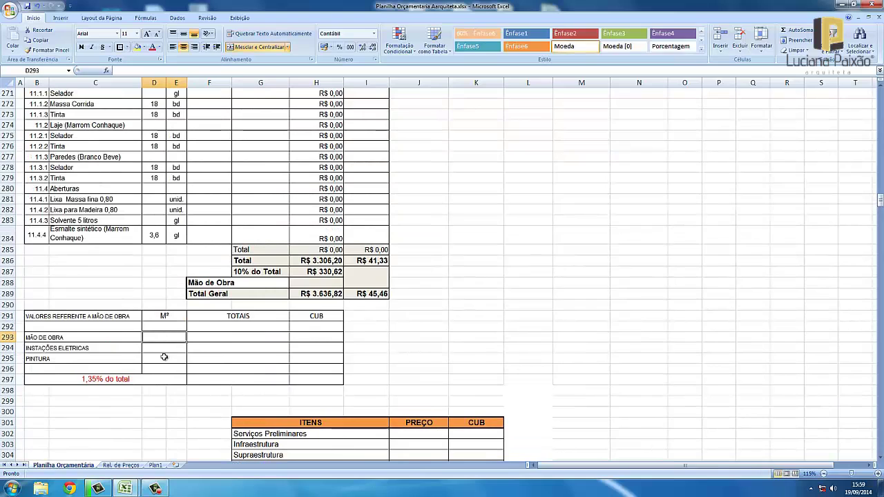
pyautogui.click(163, 380)
pyautogui.click(225, 369)
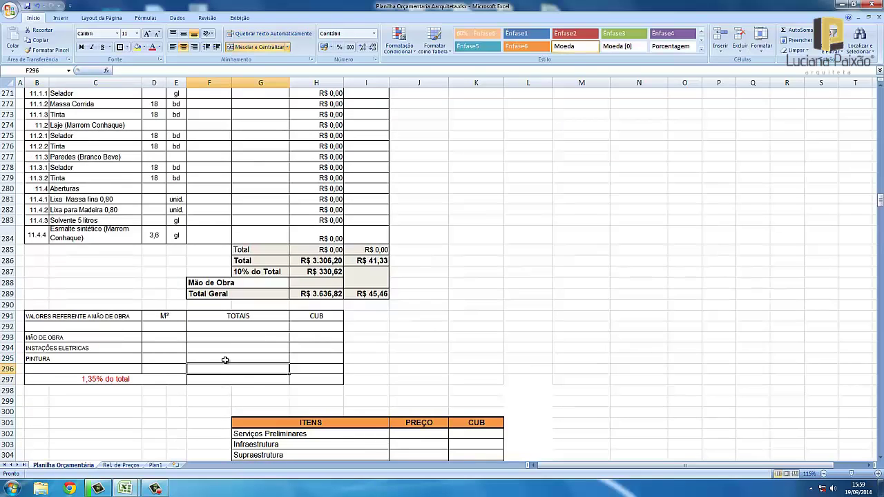
pyautogui.click(225, 359)
pyautogui.click(225, 348)
pyautogui.click(225, 337)
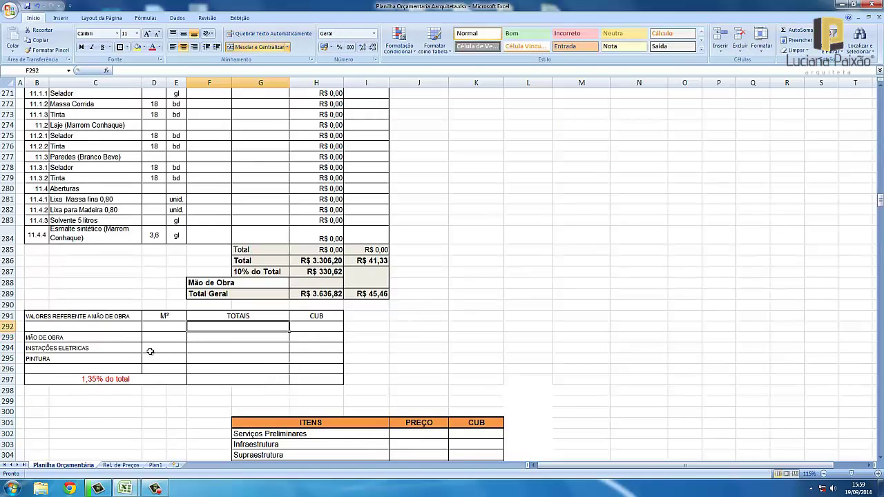
pyautogui.click(166, 337)
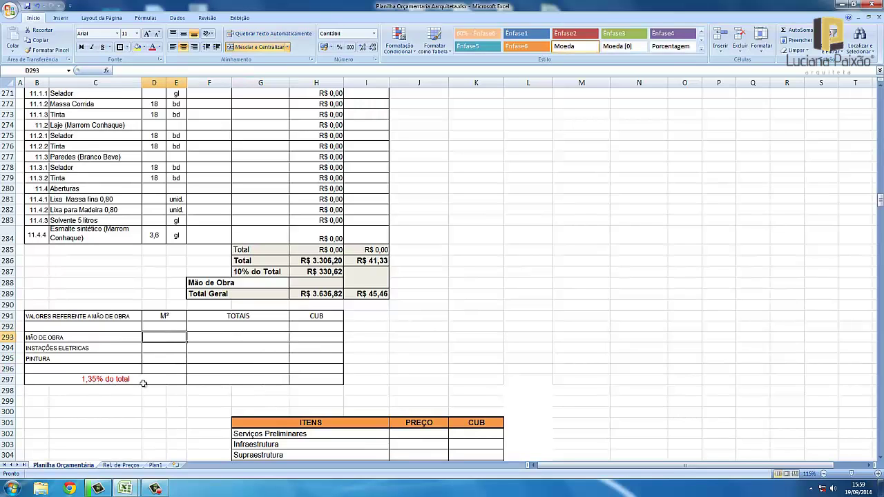
pyautogui.click(230, 382)
pyautogui.scroll(2, 301, 344)
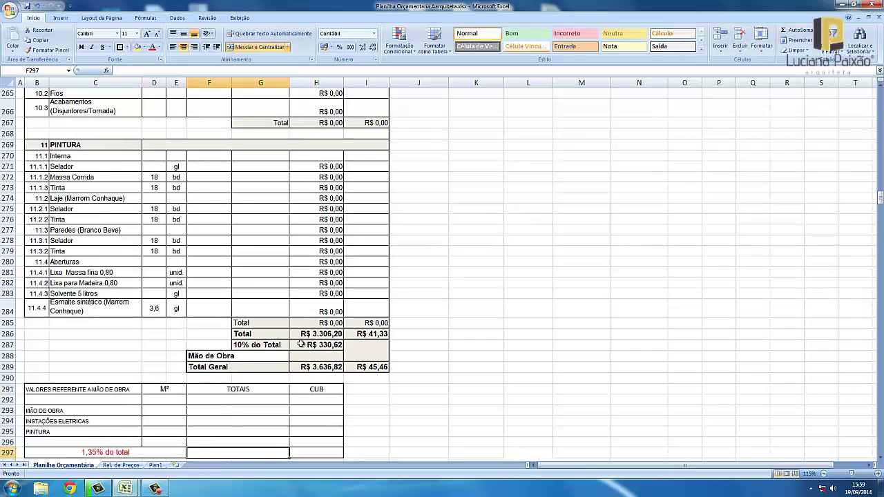
pyautogui.click(530, 273)
pyautogui.scroll(6, 465, 253)
pyautogui.scroll(9, 465, 253)
pyautogui.scroll(7, 465, 253)
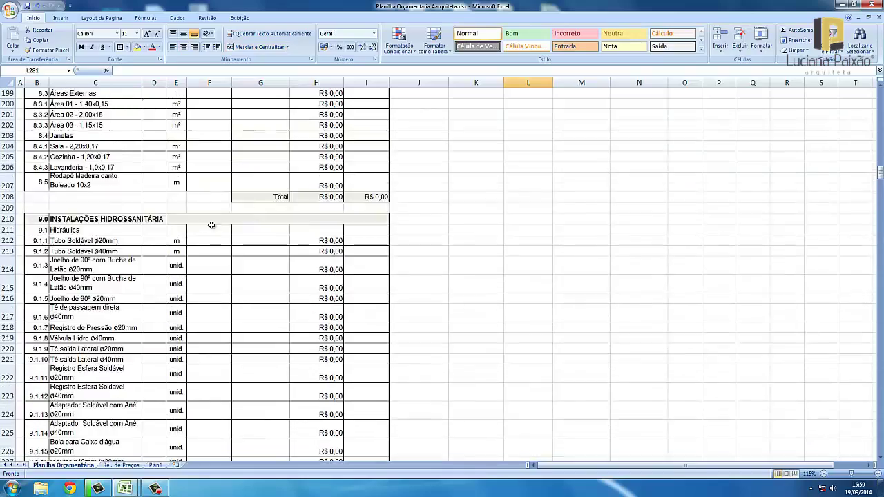
pyautogui.scroll(2, 431, 256)
pyautogui.scroll(3, 274, 158)
pyautogui.scroll(10, 398, 268)
# Scroll up to the Serviços Preliminares items, discarding stray selections in columns K and L.
pyautogui.scroll(9, 181, 218)
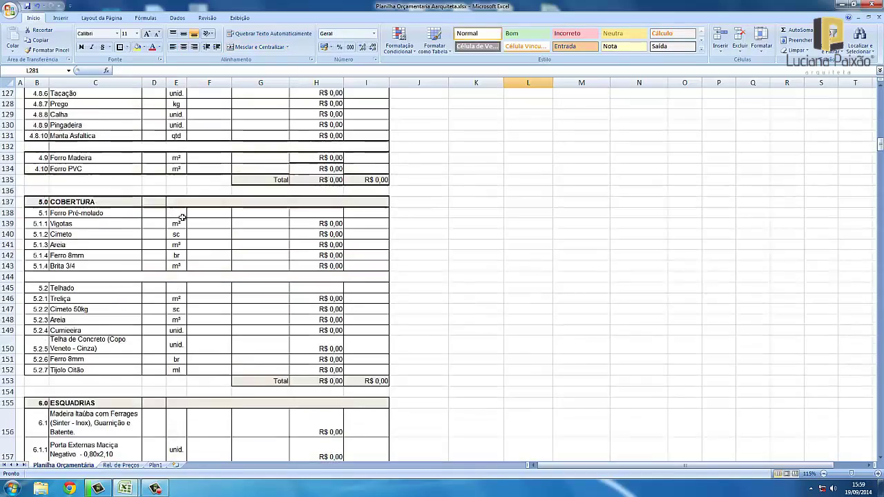
pyautogui.scroll(5, 527, 254)
pyautogui.scroll(8, 527, 255)
pyautogui.scroll(5, 527, 254)
pyautogui.scroll(8, 527, 254)
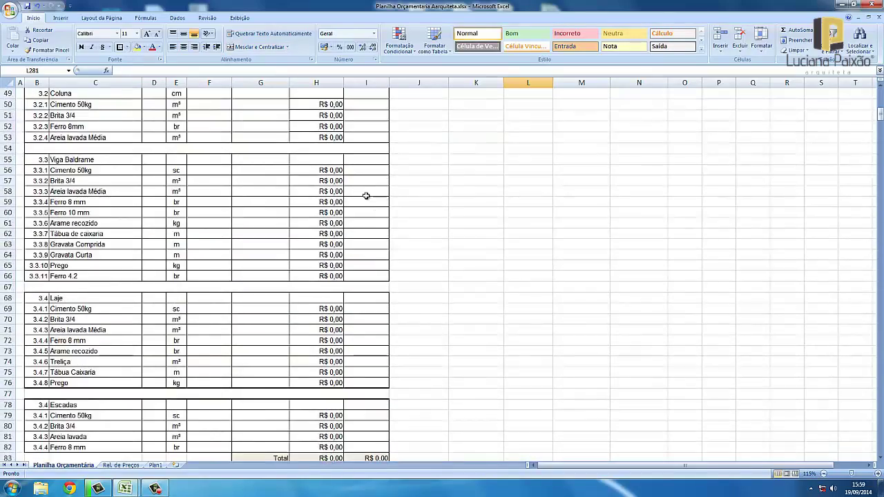
pyautogui.scroll(7, 546, 250)
pyautogui.scroll(5, 546, 250)
pyautogui.moveTo(546, 252); pyautogui.dragTo(520, 169)
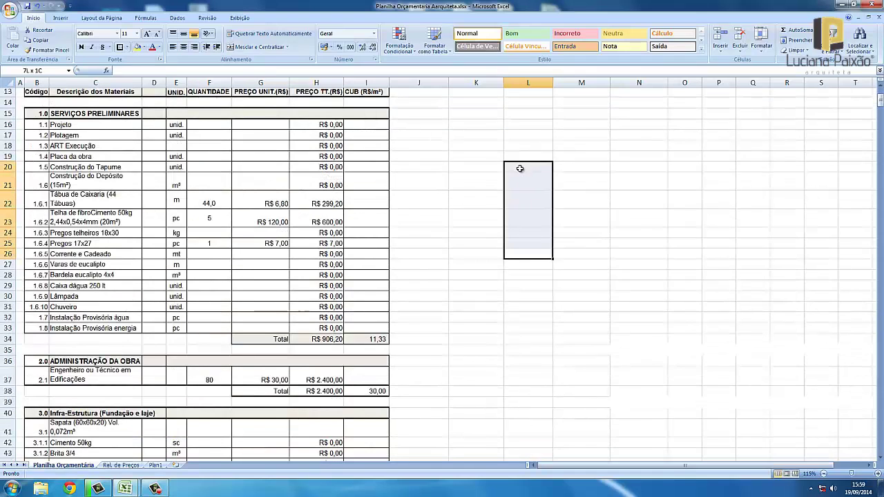
pyautogui.click(493, 181)
pyautogui.scroll(4, 493, 181)
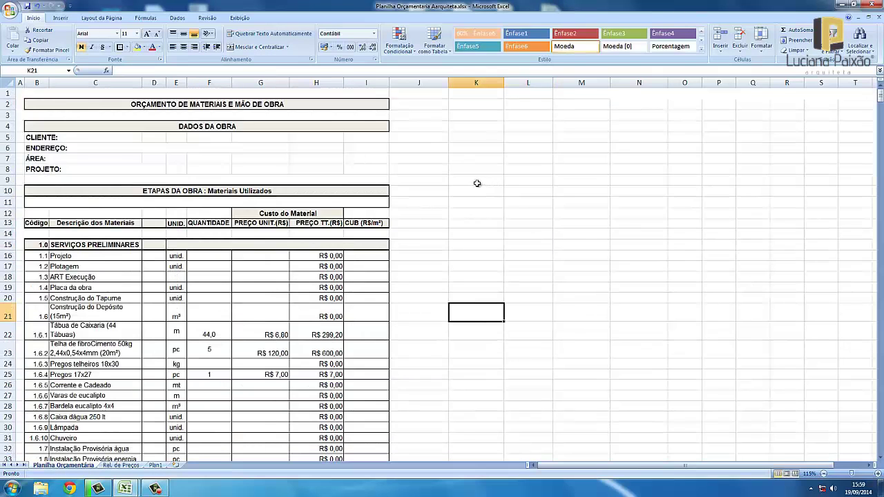
pyautogui.moveTo(476, 183); pyautogui.dragTo(496, 249)
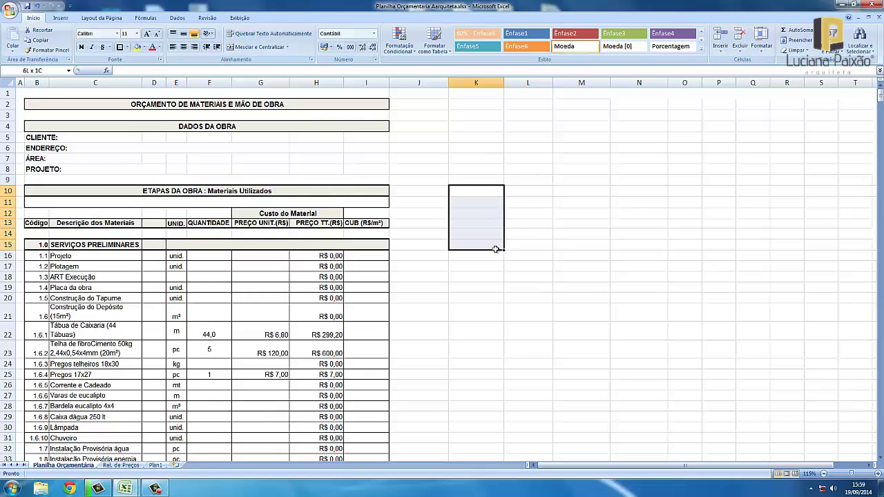
pyautogui.click(528, 266)
pyautogui.scroll(-3, 199, 203)
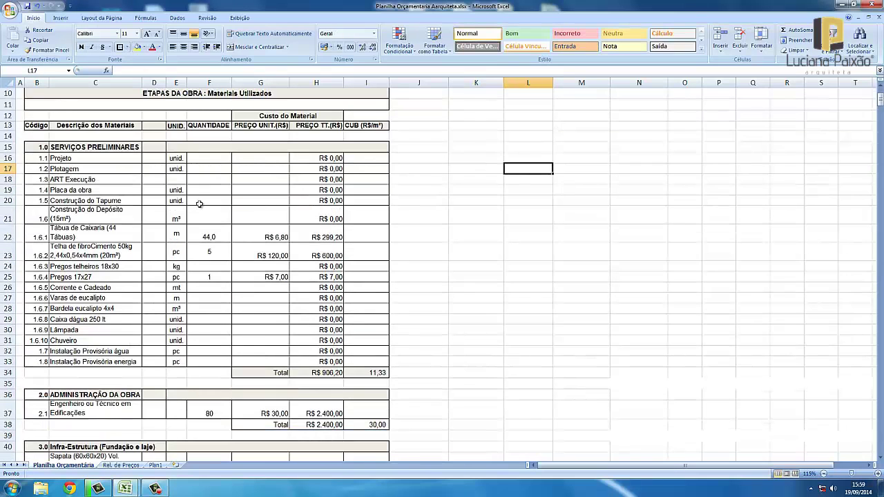
# Delete the quantities and unit prices of items 1.6.1–1.6.4 in F22:G25.
pyautogui.moveTo(214, 237); pyautogui.dragTo(247, 274)
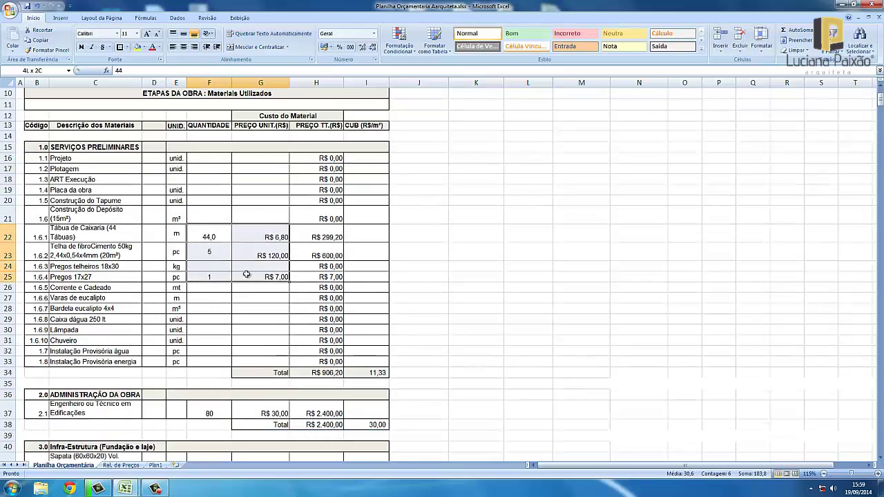
pyautogui.press('Delete')
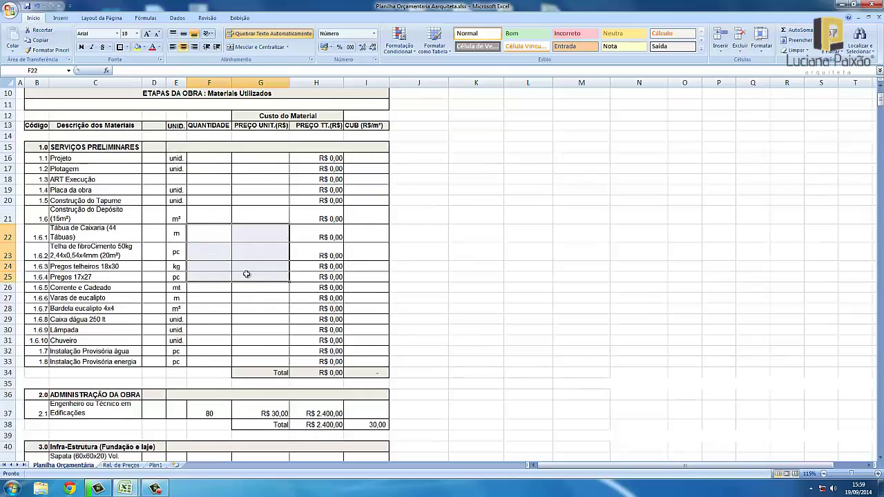
pyautogui.click(474, 250)
# Switch to the filled example budget workbook.
pyautogui.scroll(3, 194, 197)
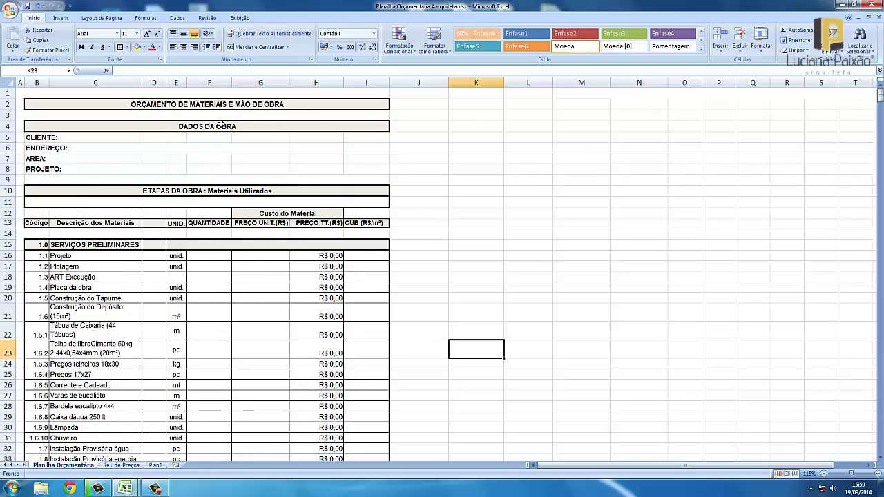
pyautogui.moveTo(125, 488)
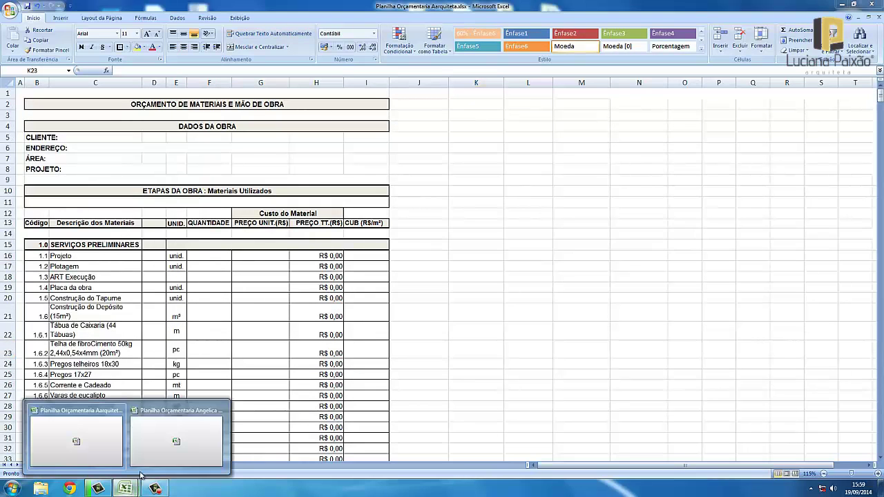
pyautogui.click(166, 446)
# Scroll through the example's priced Serviços Preliminares (R$ 3.838,83, CUB 47,99), then return to the template.
pyautogui.scroll(8, 424, 232)
pyautogui.scroll(8, 469, 233)
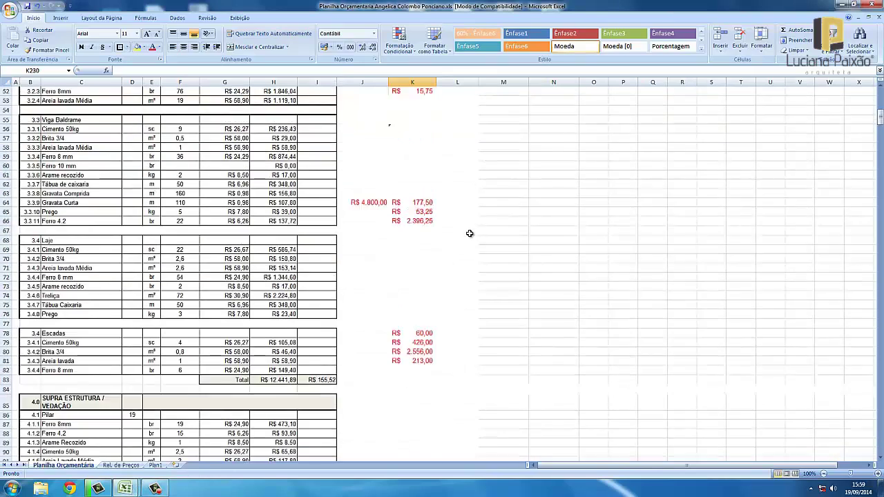
pyautogui.scroll(9, 469, 233)
pyautogui.scroll(6, 438, 224)
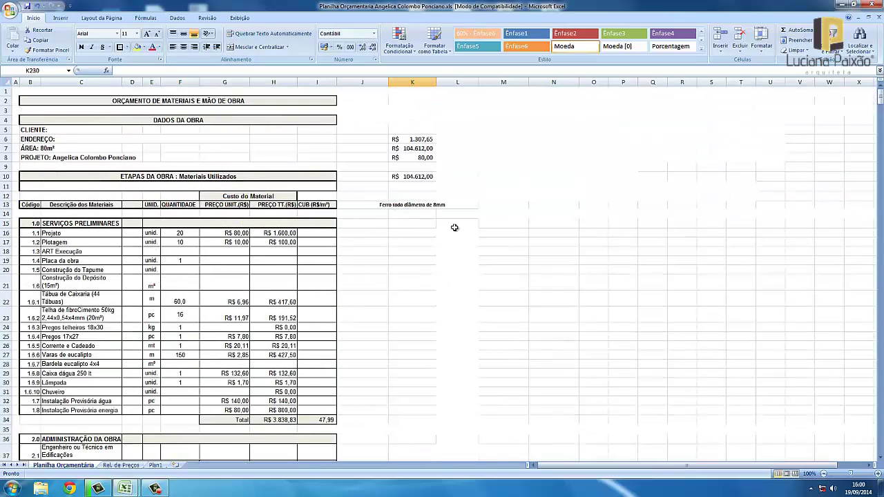
pyautogui.scroll(-5, 290, 264)
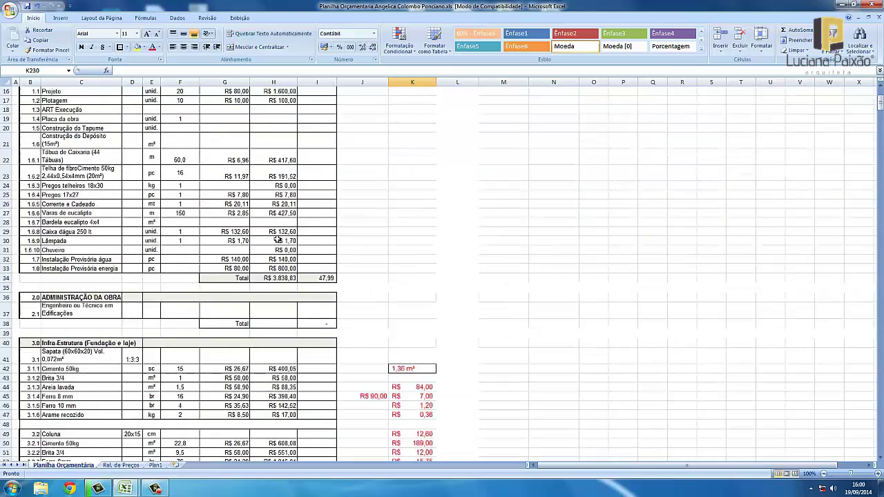
pyautogui.scroll(-4, 258, 205)
pyautogui.scroll(-2, 242, 276)
pyautogui.scroll(-5, 243, 271)
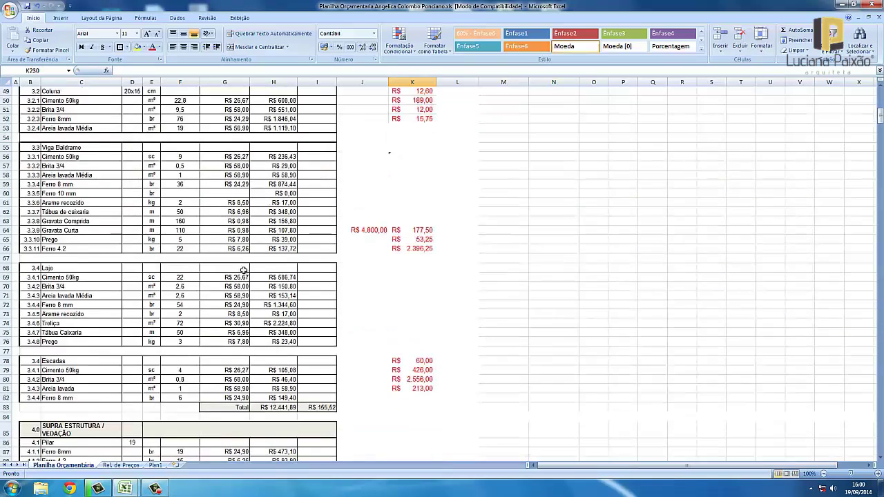
pyautogui.scroll(10, 244, 270)
pyautogui.scroll(5, 243, 270)
pyautogui.scroll(2, 243, 270)
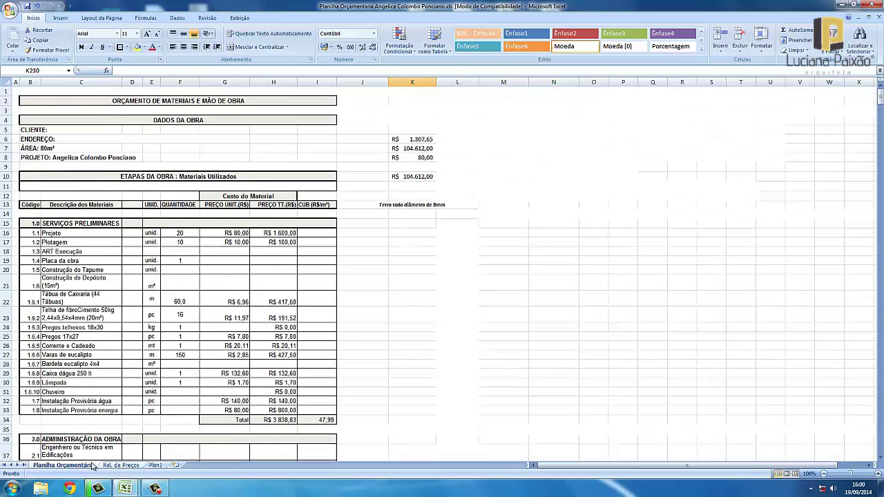
pyautogui.moveTo(121, 489)
pyautogui.click(115, 436)
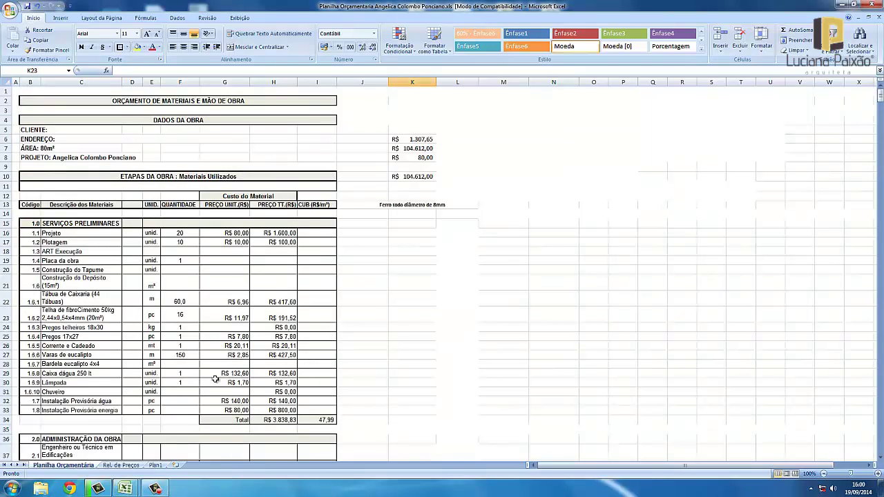
# Open the template's Rel. de Preços sheet and check its empty material list cells.
pyautogui.scroll(-3, 260, 182)
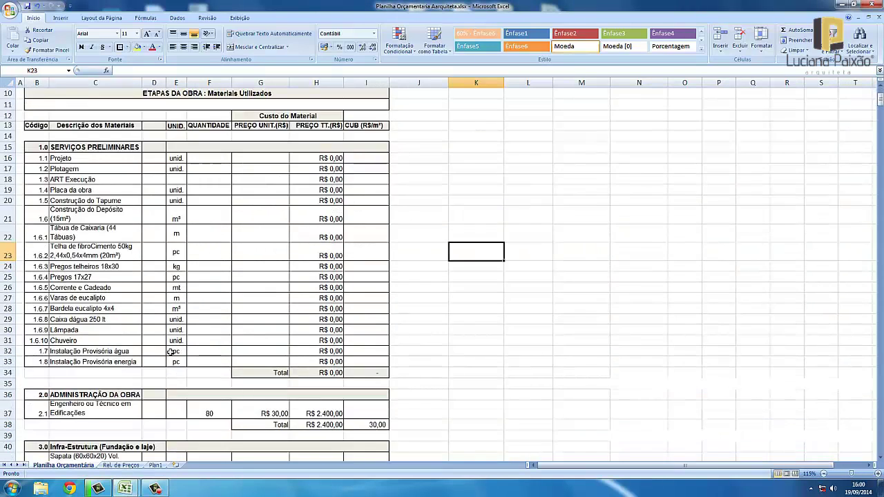
pyautogui.scroll(3, 259, 183)
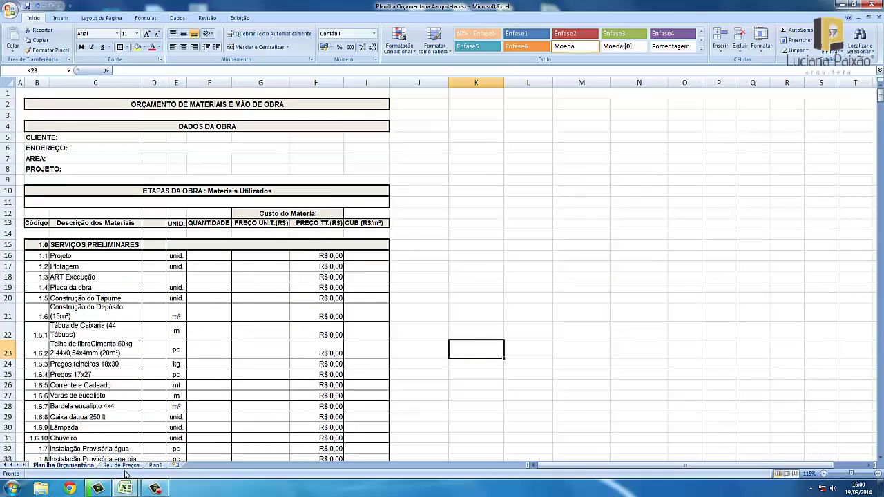
pyautogui.click(122, 466)
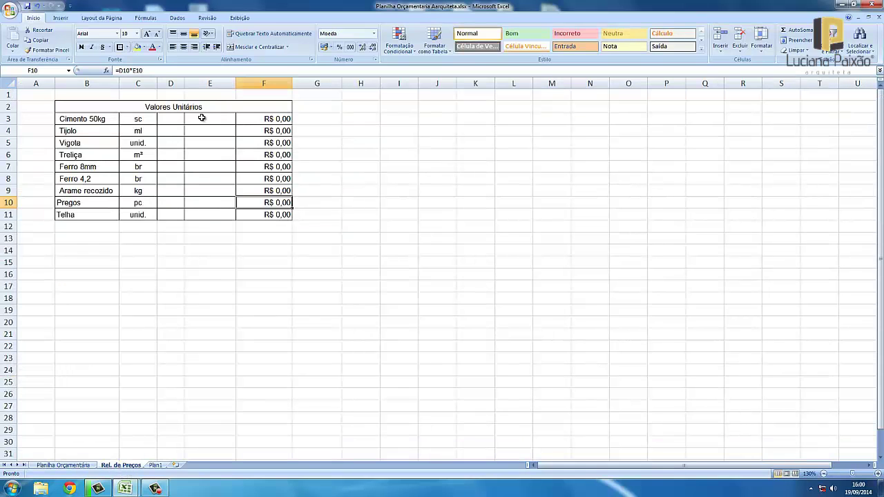
pyautogui.click(80, 227)
pyautogui.click(90, 249)
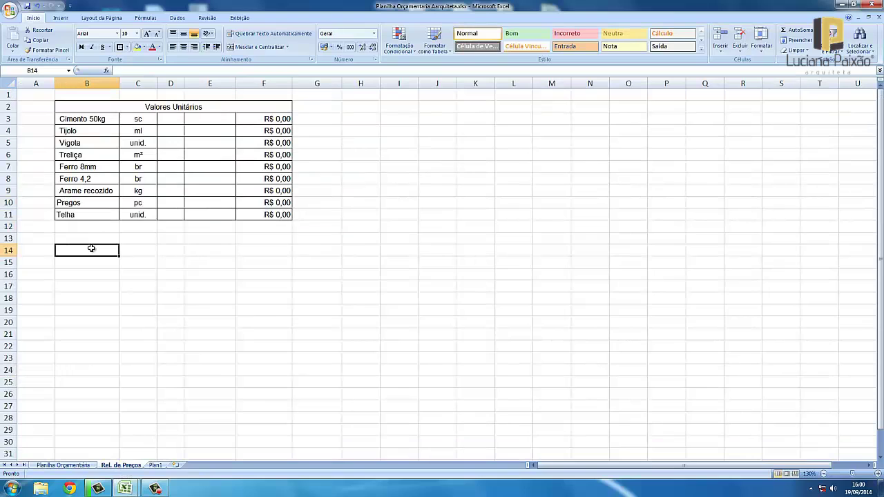
pyautogui.click(92, 227)
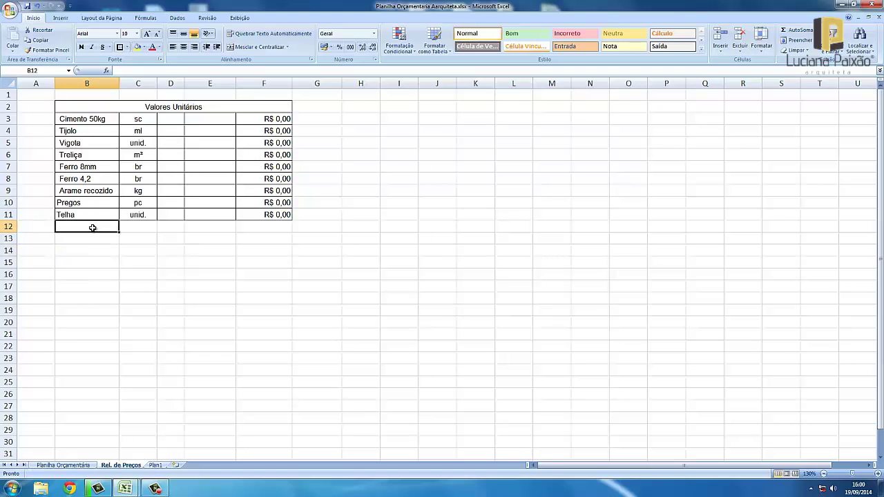
pyautogui.click(92, 283)
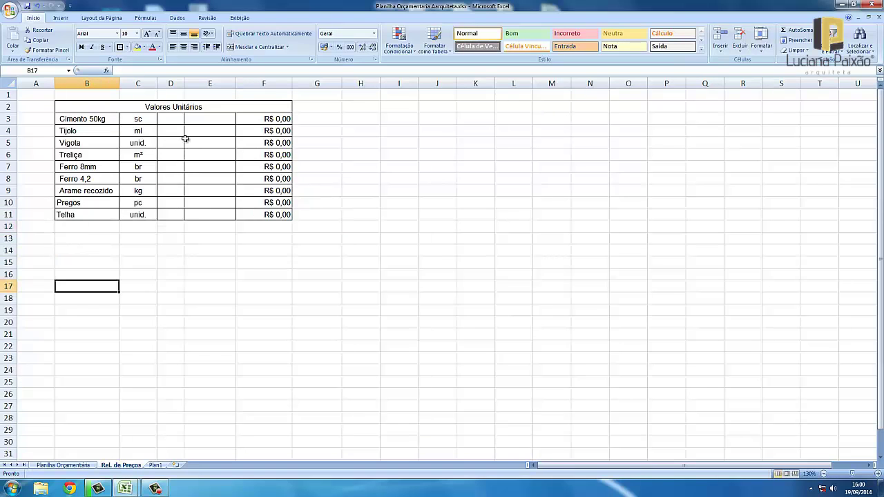
pyautogui.click(178, 132)
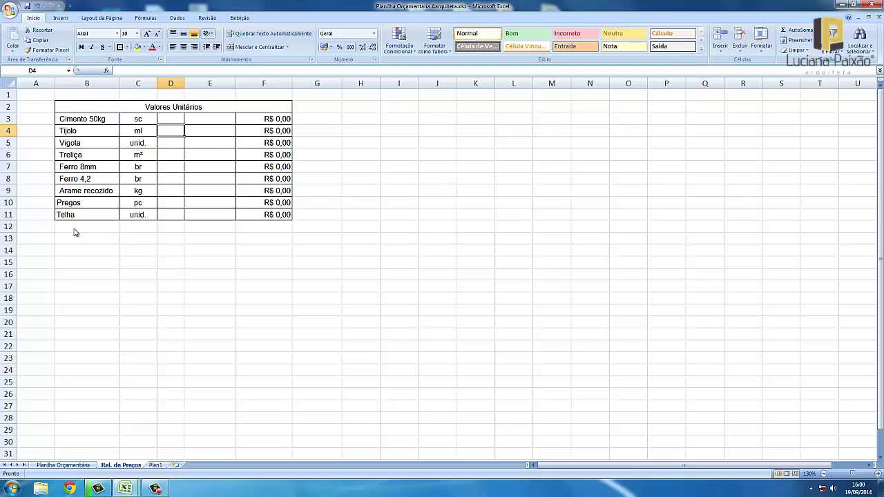
pyautogui.press('Escape')
# Check cells B12, D15 and E20 showing R$ 0,00 prices, then switch to the example workbook.
pyautogui.click(103, 262)
pyautogui.click(78, 226)
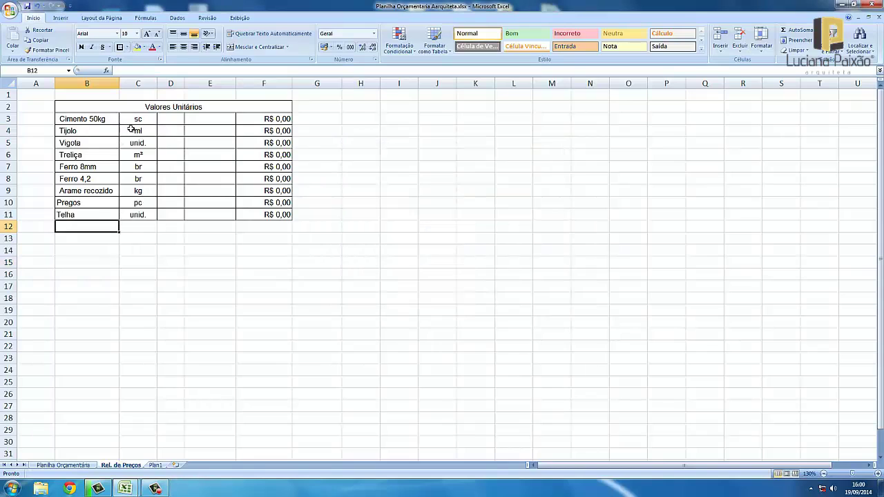
pyautogui.click(181, 260)
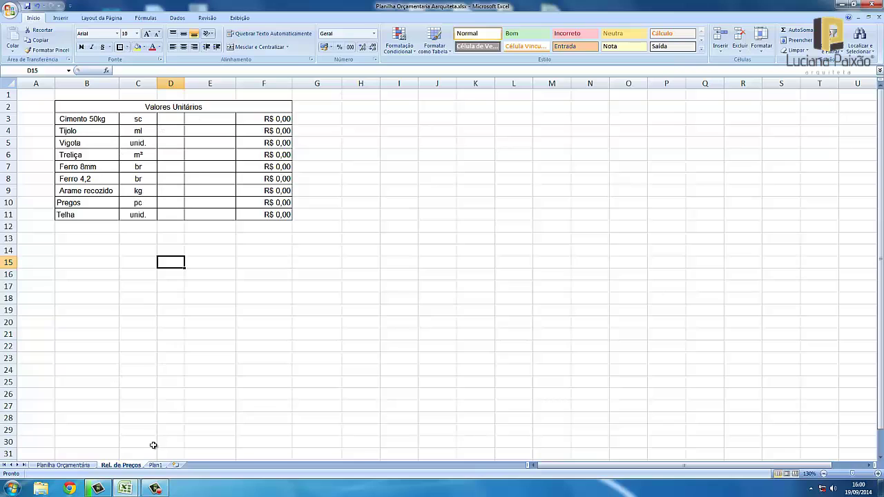
pyautogui.click(193, 323)
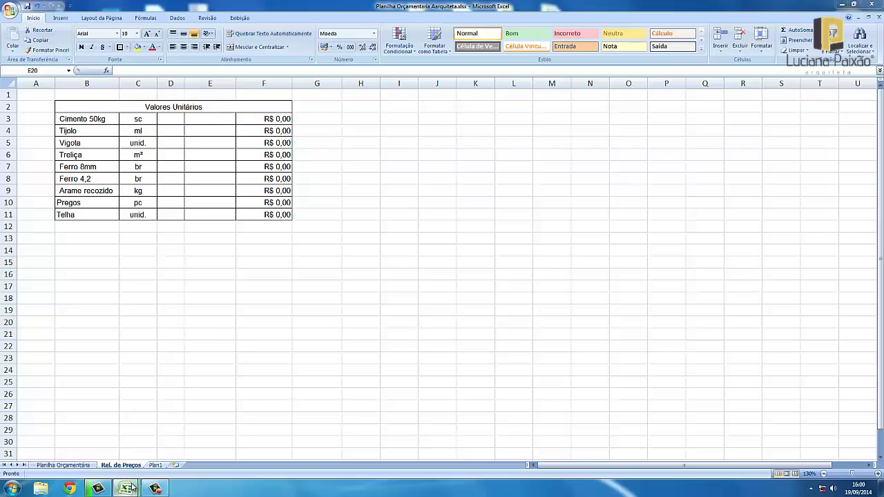
pyautogui.moveTo(131, 488)
pyautogui.click(168, 442)
# In the example, open Rel. de Preços and view D3's SOMA quantity formula.
pyautogui.scroll(-1, 332, 276)
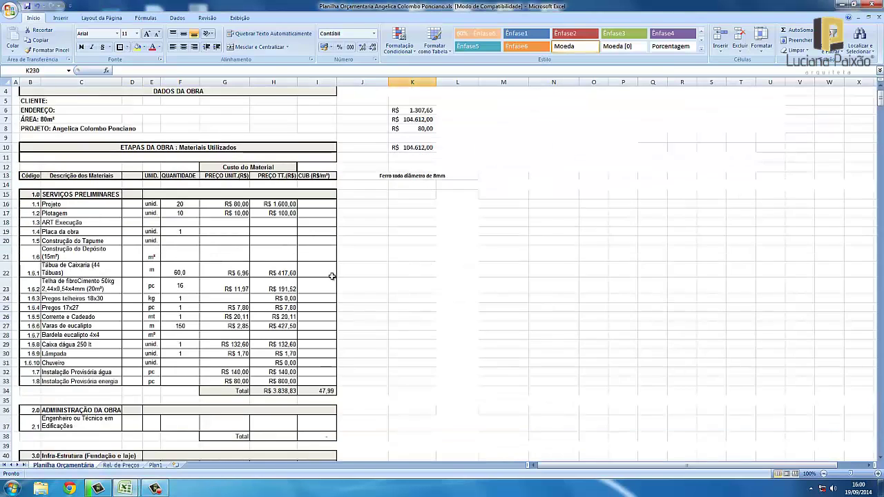
pyautogui.scroll(-4, 173, 290)
pyautogui.scroll(-2, 174, 290)
pyautogui.click(121, 465)
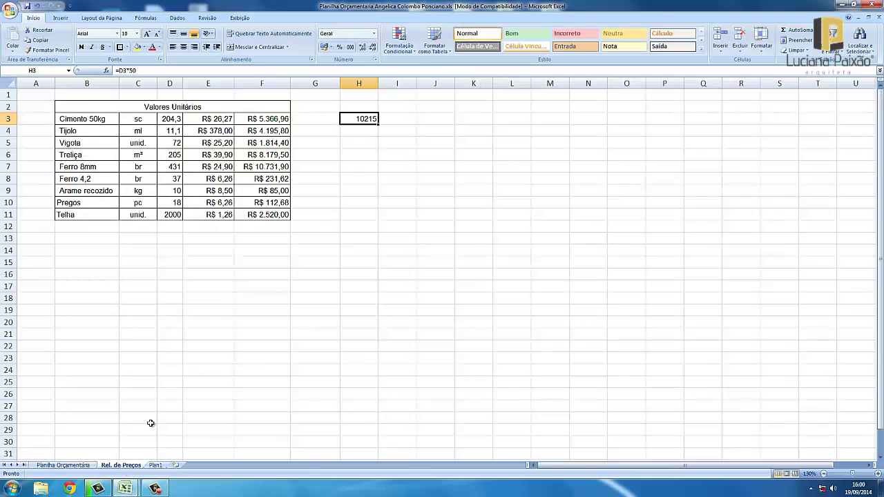
pyautogui.click(383, 299)
pyautogui.click(369, 120)
pyautogui.click(344, 201)
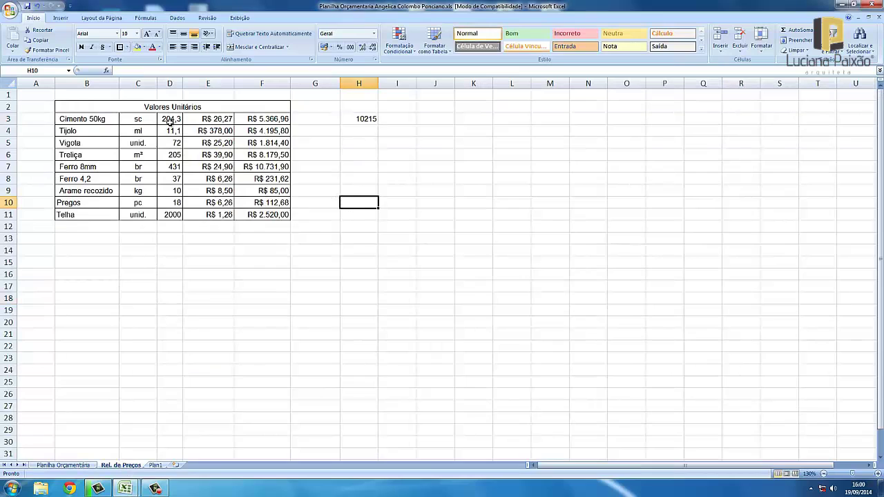
pyautogui.click(169, 121)
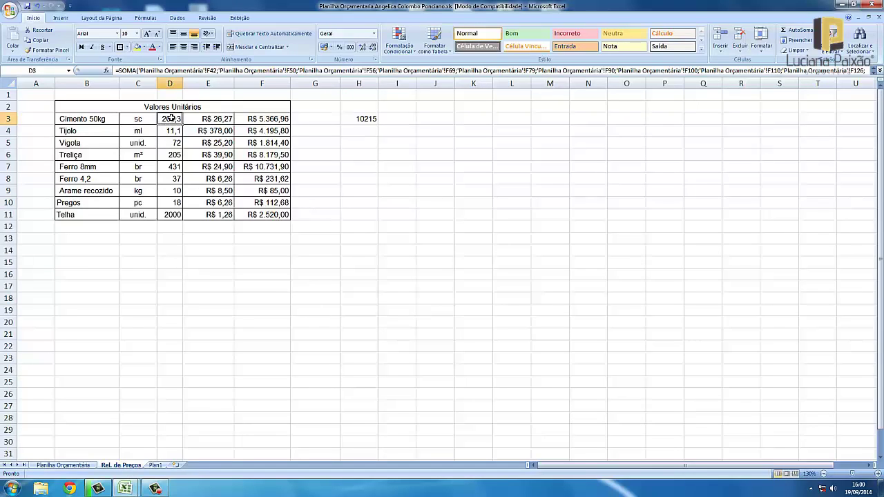
pyautogui.doubleClick(171, 118)
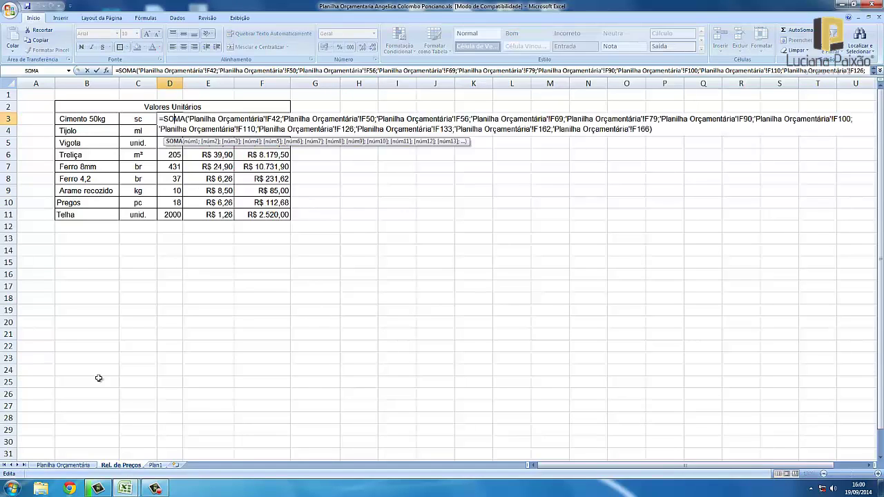
# Look over the Planilha Orçamentária rows that D3's formula sums, then return to Rel. de Preços.
pyautogui.click(87, 466)
pyautogui.scroll(10, 240, 152)
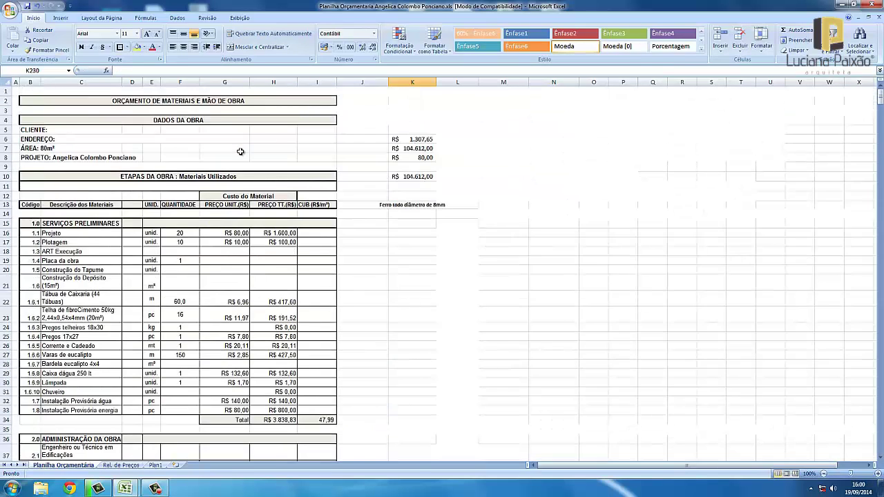
pyautogui.scroll(-5, 241, 151)
pyautogui.click(119, 465)
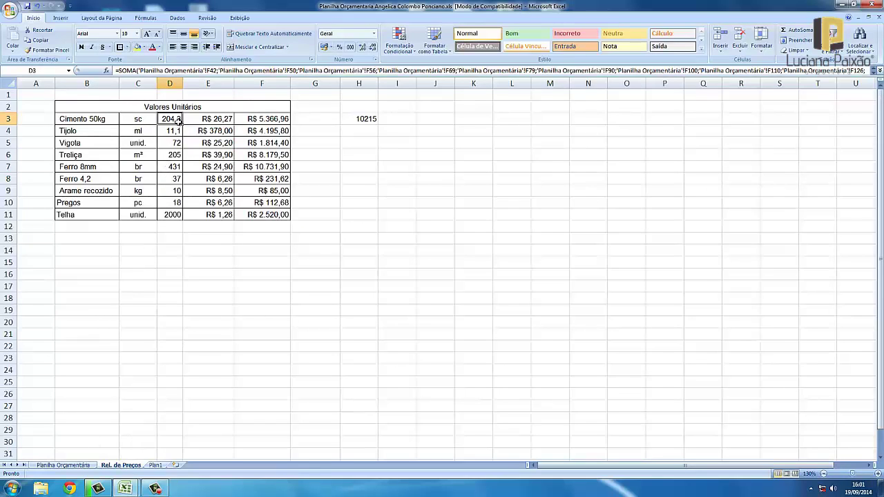
# Check the example's unit price of 26,27 in cell E3.
pyautogui.click(189, 119)
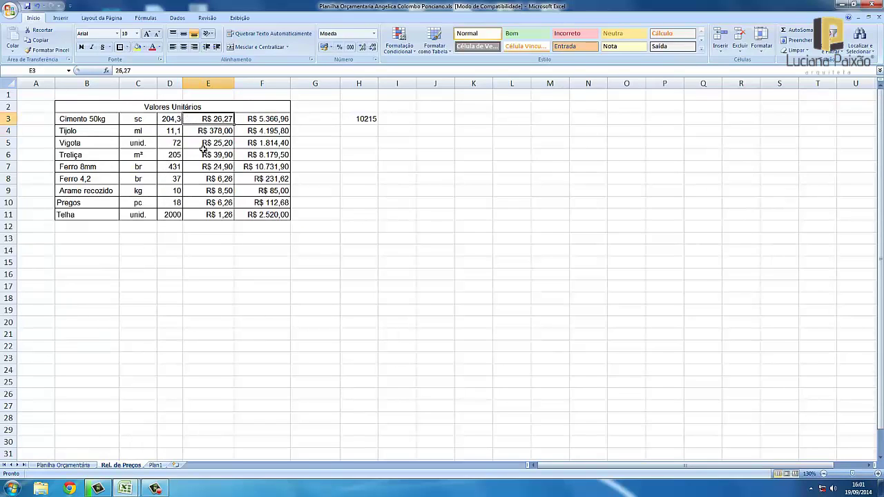
pyautogui.click(239, 294)
pyautogui.click(221, 124)
pyautogui.click(322, 155)
pyautogui.click(286, 123)
pyautogui.click(276, 225)
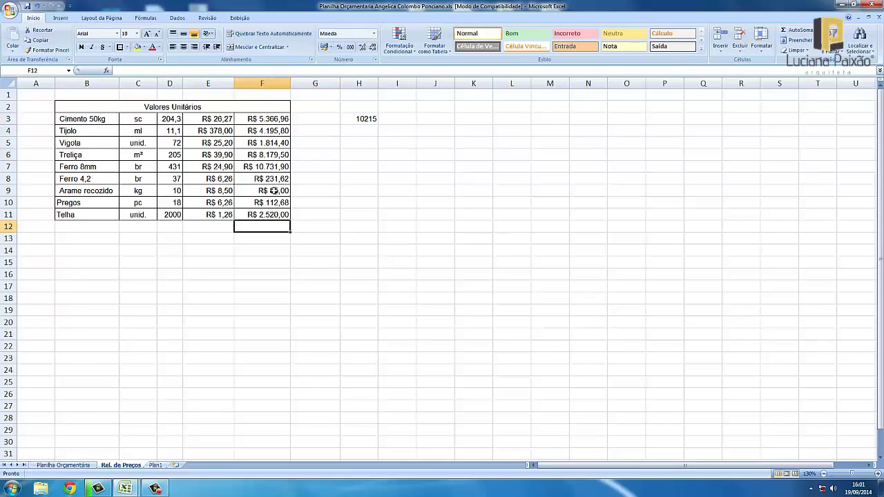
# Inspect the F-column totals, each calculated as quantity times price, e.g. F3 =D3*E3.
pyautogui.click(275, 190)
pyautogui.click(276, 165)
pyautogui.click(276, 143)
pyautogui.click(274, 121)
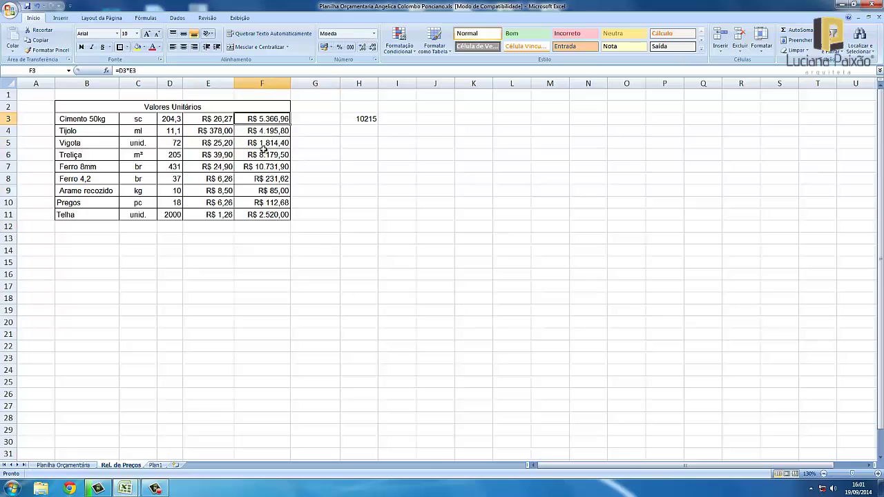
pyautogui.click(260, 180)
pyautogui.click(261, 192)
pyautogui.click(260, 219)
pyautogui.click(257, 242)
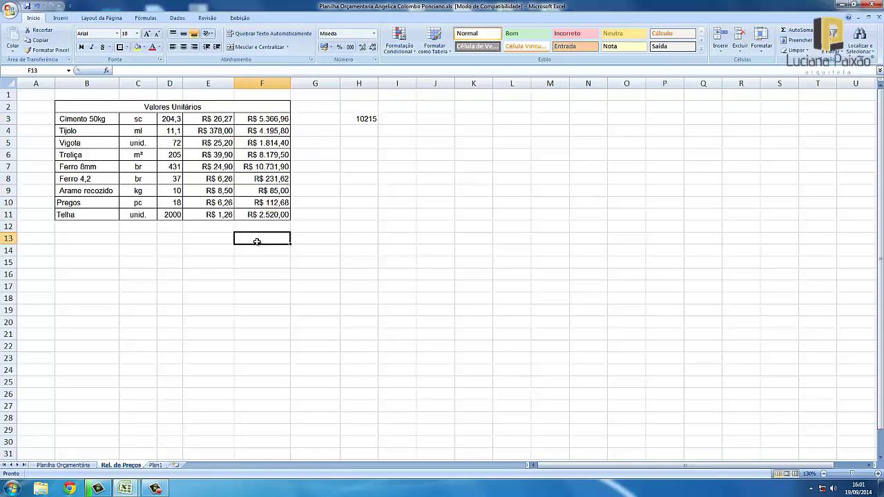
# Return to the template workbook's empty Rel. de Preços price list.
pyautogui.click(82, 465)
pyautogui.moveTo(125, 489)
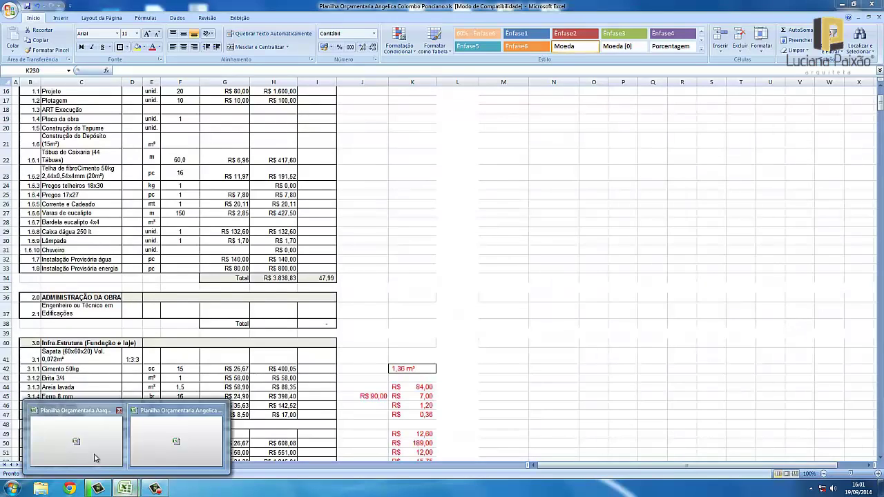
pyautogui.click(77, 431)
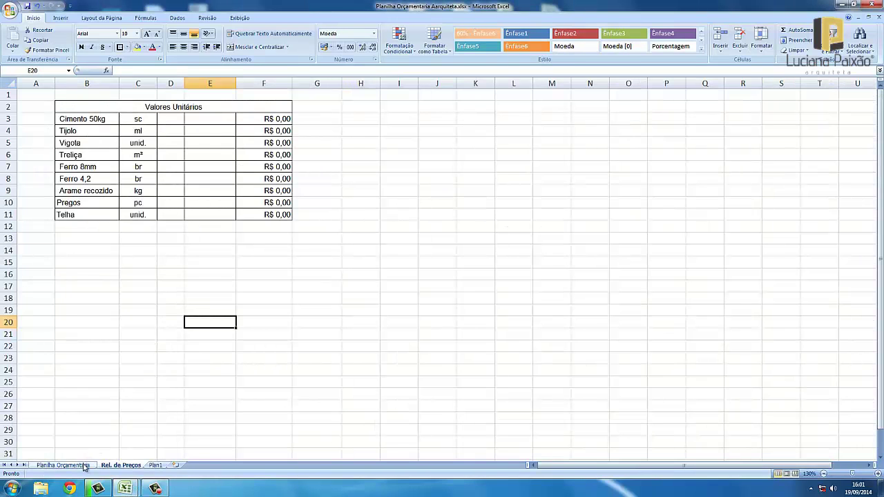
# Bring up the template's Planilha Orçamentária sheet and scroll through its budget rows.
pyautogui.click(65, 465)
pyautogui.scroll(-3, 248, 298)
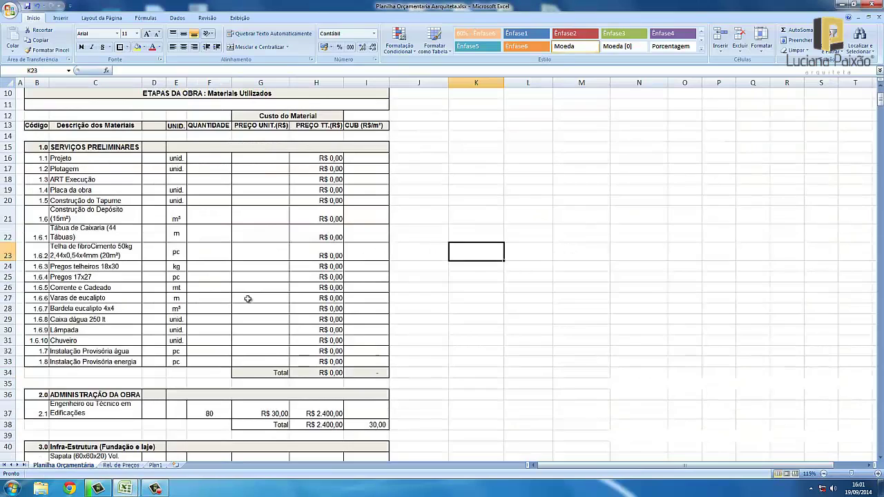
pyautogui.scroll(-1, 248, 299)
pyautogui.scroll(3, 248, 298)
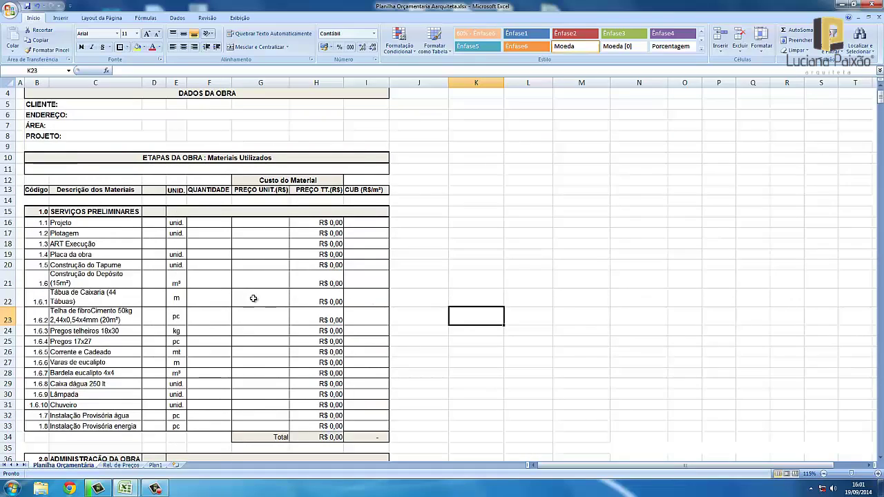
pyautogui.scroll(-2, 407, 308)
# Fill K23 across into L23 and copy K24 down through K34.
pyautogui.moveTo(504, 261); pyautogui.dragTo(553, 265)
pyautogui.click(491, 273)
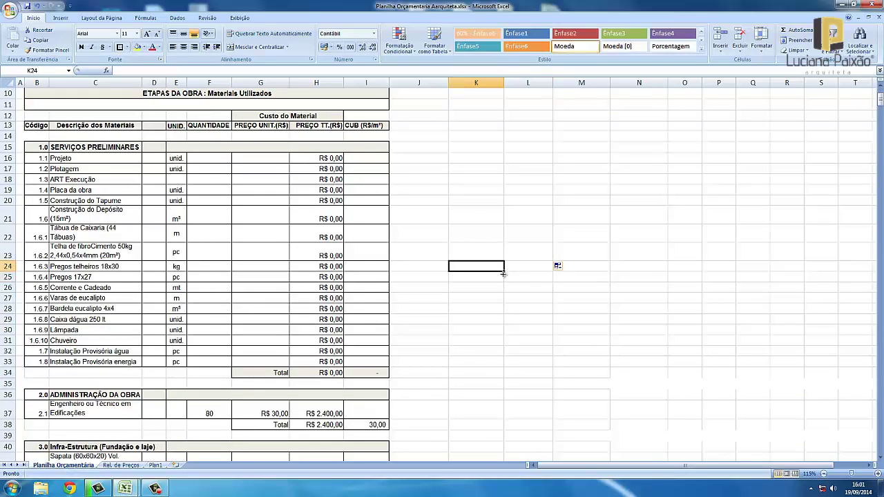
pyautogui.moveTo(503, 272)
pyautogui.mouseDown()
pyautogui.moveTo(385, 377)
pyautogui.moveTo(405, 376)
pyautogui.mouseUp()
pyautogui.moveTo(492, 375); pyautogui.dragTo(492, 375)
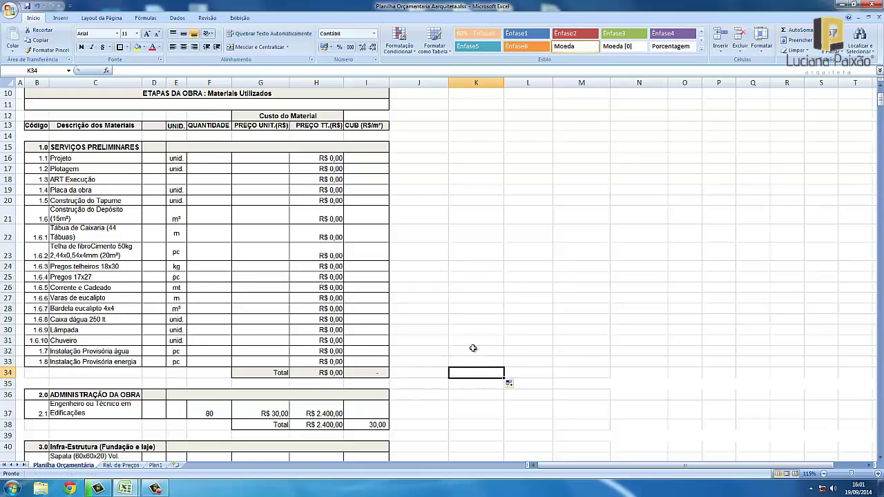
pyautogui.scroll(-4, 473, 347)
pyautogui.scroll(-4, 473, 347)
pyautogui.scroll(5, 470, 308)
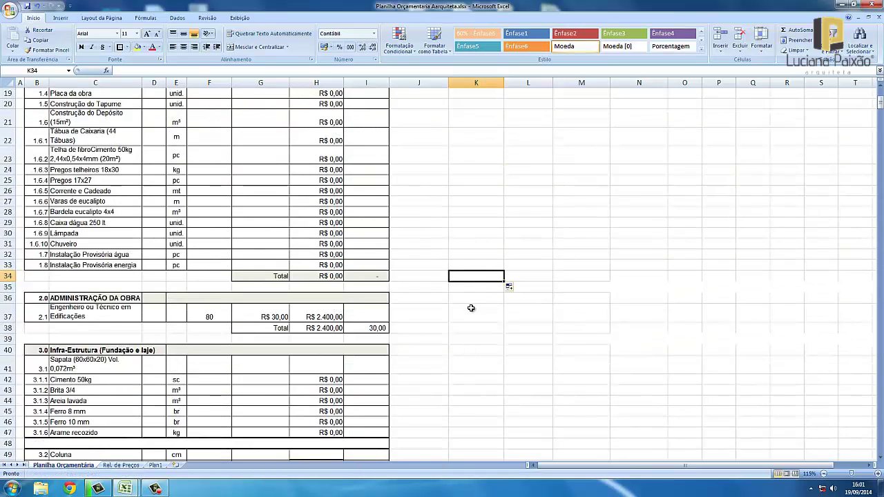
pyautogui.scroll(6, 470, 308)
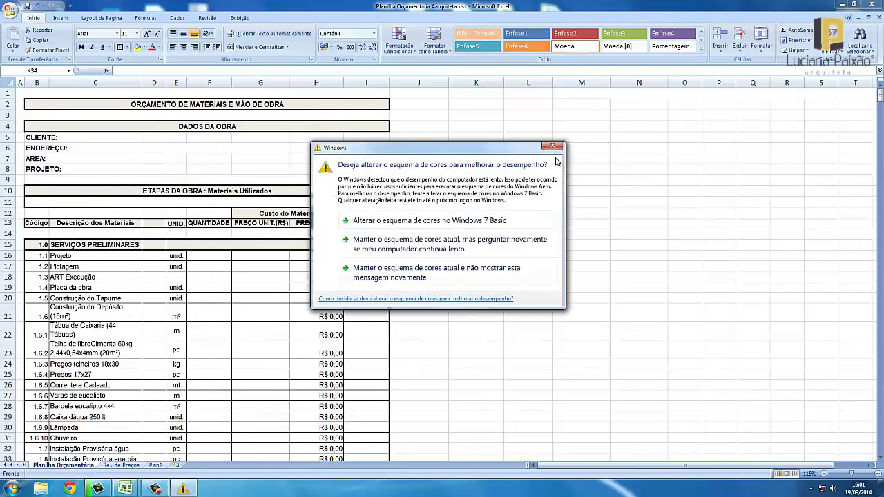
# Close the Windows colour-scheme performance prompt with its X button.
pyautogui.click(552, 146)
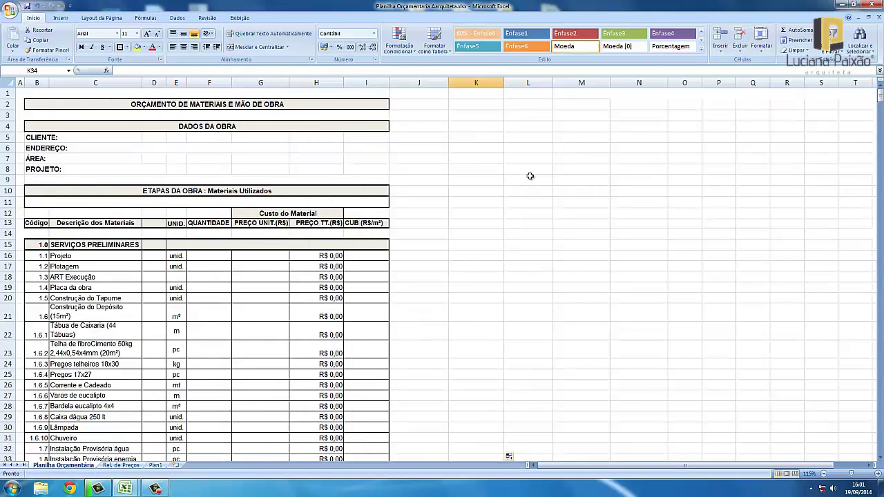